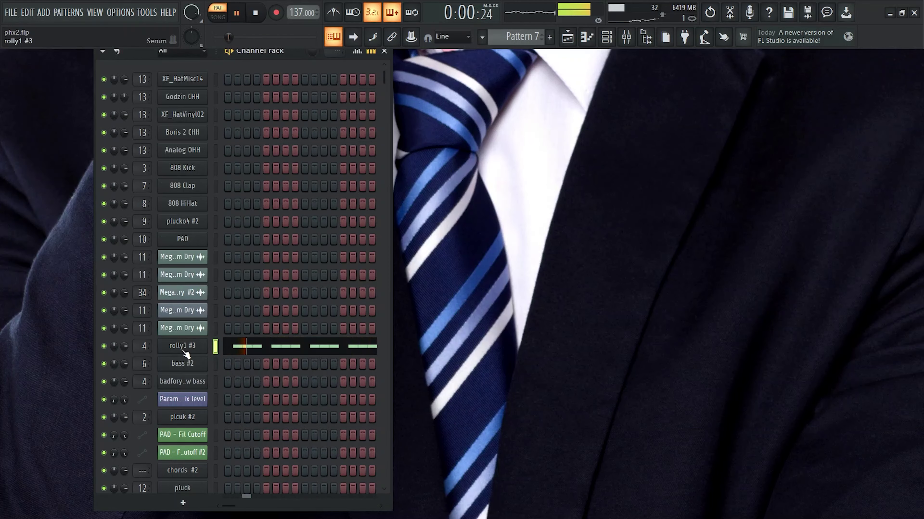
Open the rolly1 #3 bass synth, turn off its FX filter and return to the oscillator page showing Envelope 2.
{"action": "left_click", "coordinate": [184, 351]}
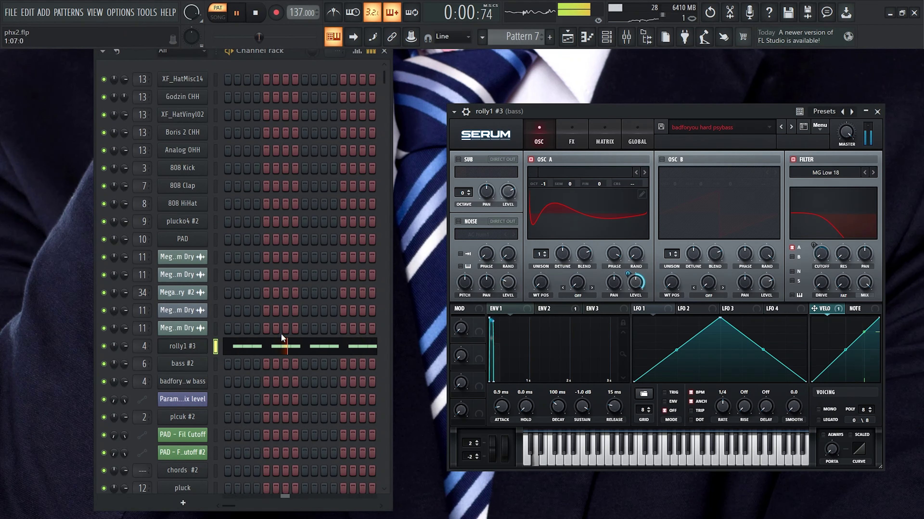
{"action": "left_click", "coordinate": [569, 144]}
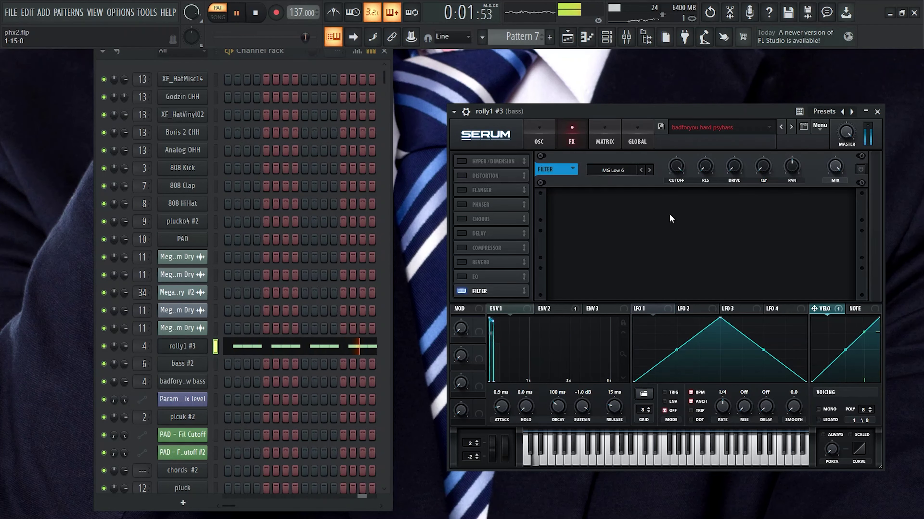
{"action": "left_click", "coordinate": [461, 291]}
{"action": "left_click", "coordinate": [544, 122]}
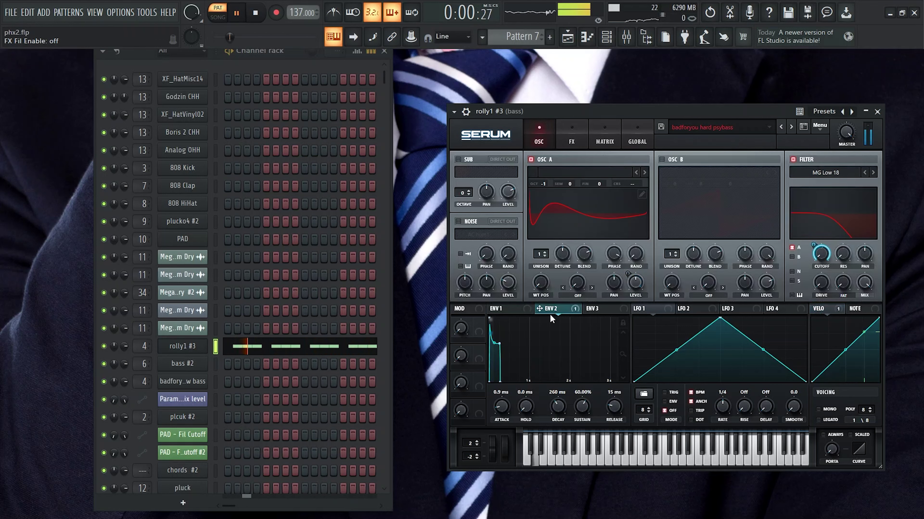
{"action": "key", "text": "space"}
{"action": "key", "text": "Escape"}
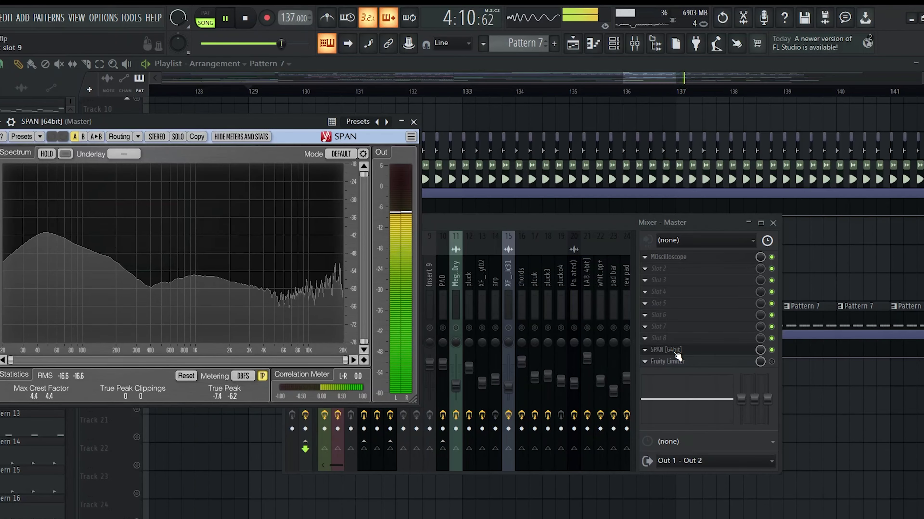
Close the plugin and mixer windows and examine the kick and bass clips on Tracks 11 to 18 of the playlist.
{"action": "key", "text": "F12"}
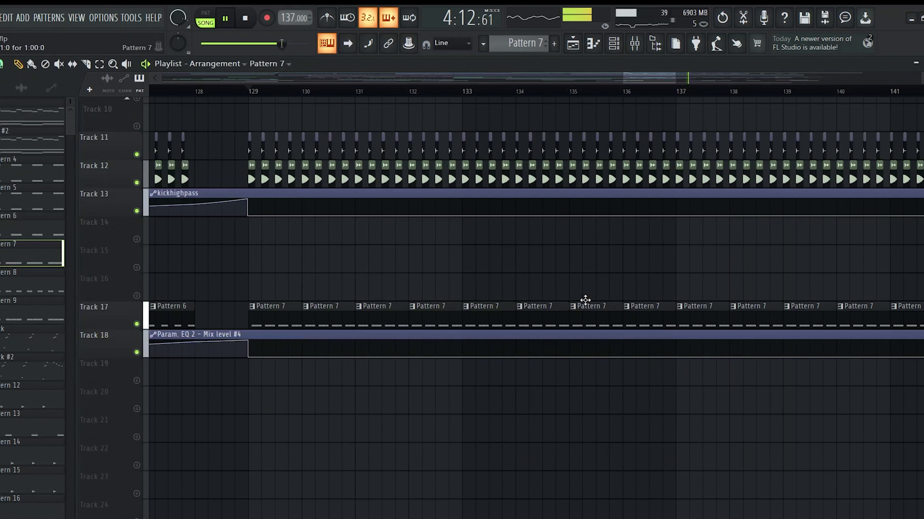
{"action": "scroll", "coordinate": [479, 227], "scroll_direction": "down", "scroll_amount": 5}
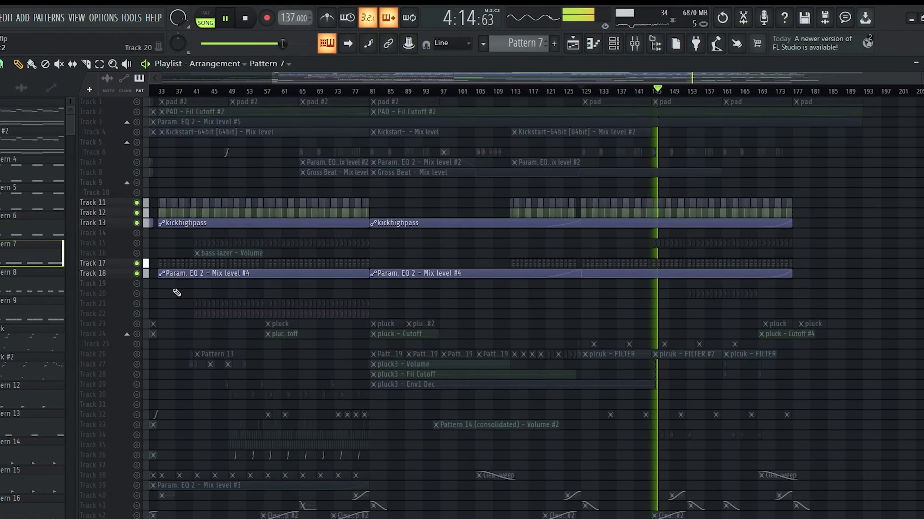
{"action": "scroll", "coordinate": [242, 287], "scroll_direction": "up", "scroll_amount": 5}
{"action": "scroll", "coordinate": [249, 255], "scroll_direction": "down", "scroll_amount": 4}
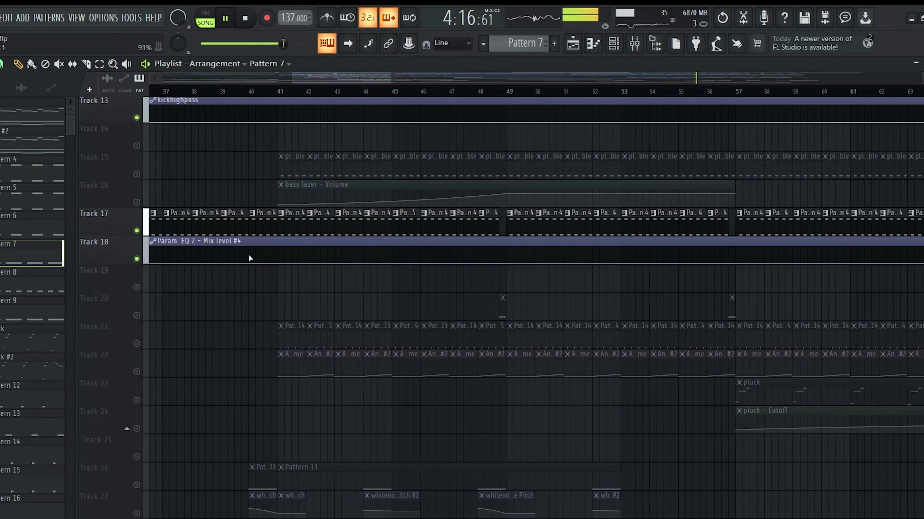
{"action": "scroll", "coordinate": [251, 280], "scroll_direction": "up", "scroll_amount": 6}
{"action": "scroll", "coordinate": [429, 345], "scroll_direction": "up", "scroll_amount": 8}
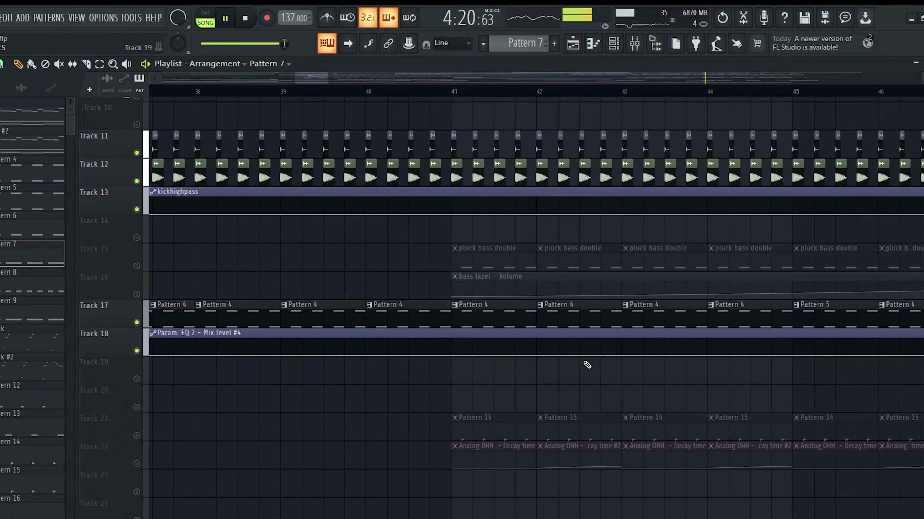
{"action": "scroll", "coordinate": [546, 366], "scroll_direction": "down", "scroll_amount": 2}
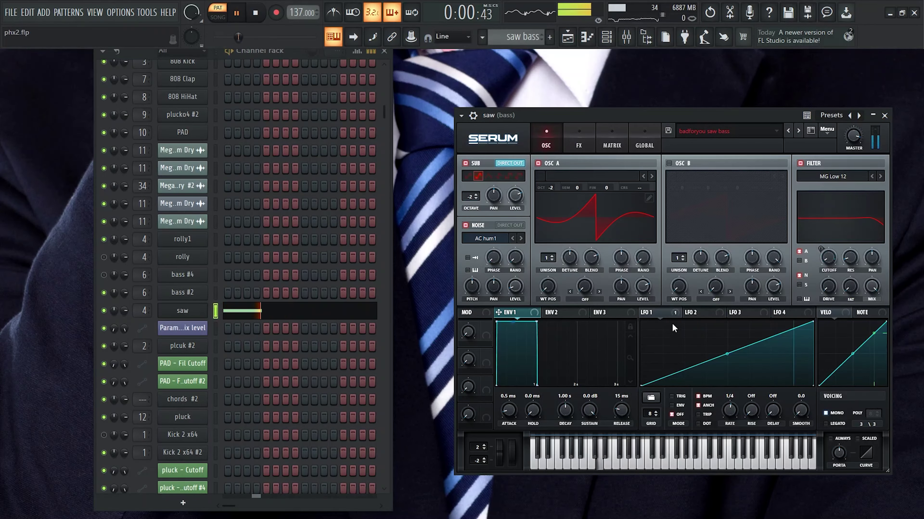
Inspect the saw bass synth's LFO 1 and effects page with playback stopped, ending on the oscillator page.
{"action": "left_click", "coordinate": [659, 313]}
{"action": "key", "text": "space"}
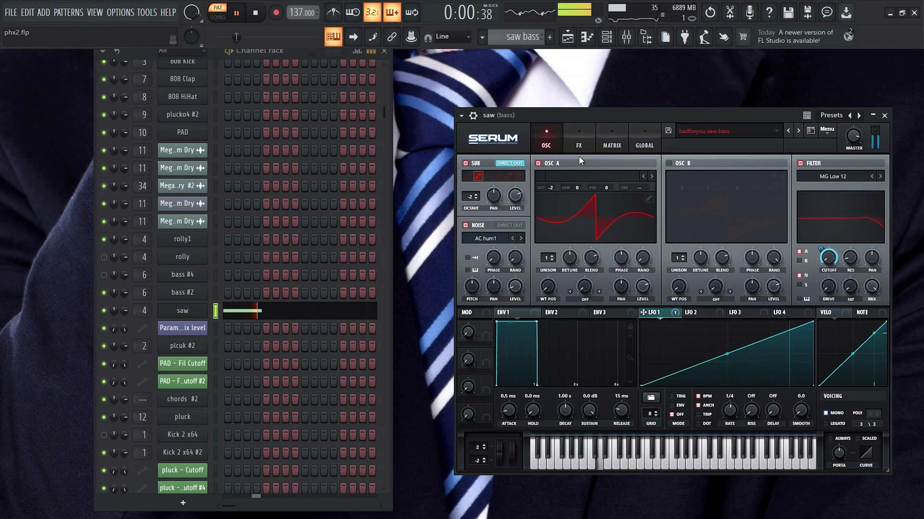
{"action": "left_click", "coordinate": [578, 142]}
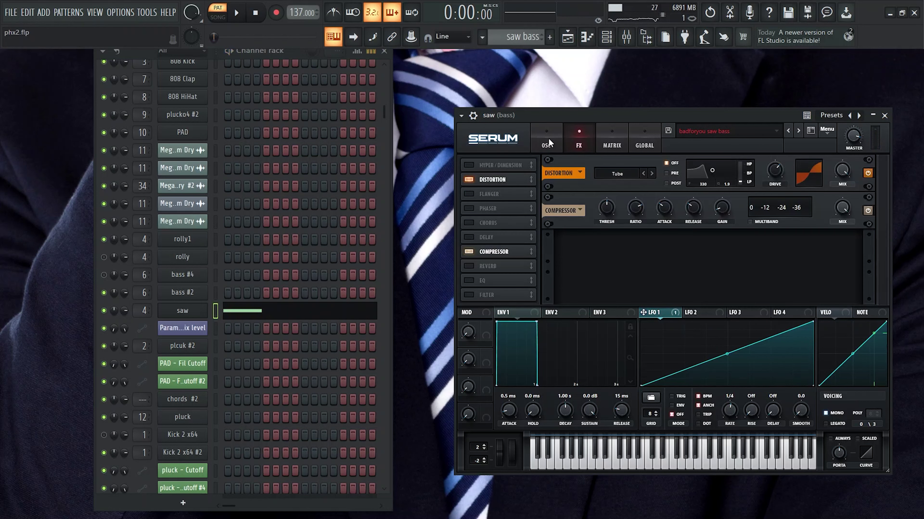
{"action": "left_click", "coordinate": [548, 142]}
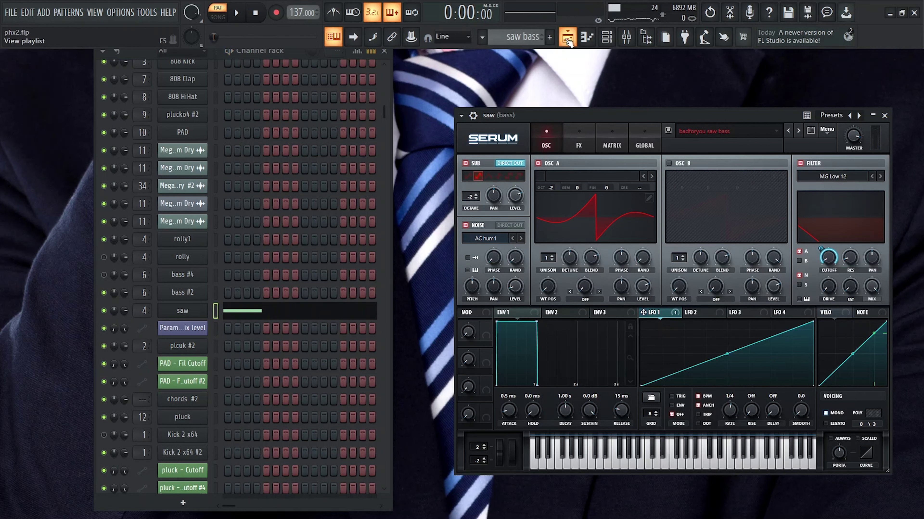
Open the playlist and examine where the saw bass clips on Track 20 fall among the bass patterns.
{"action": "left_click", "coordinate": [567, 36]}
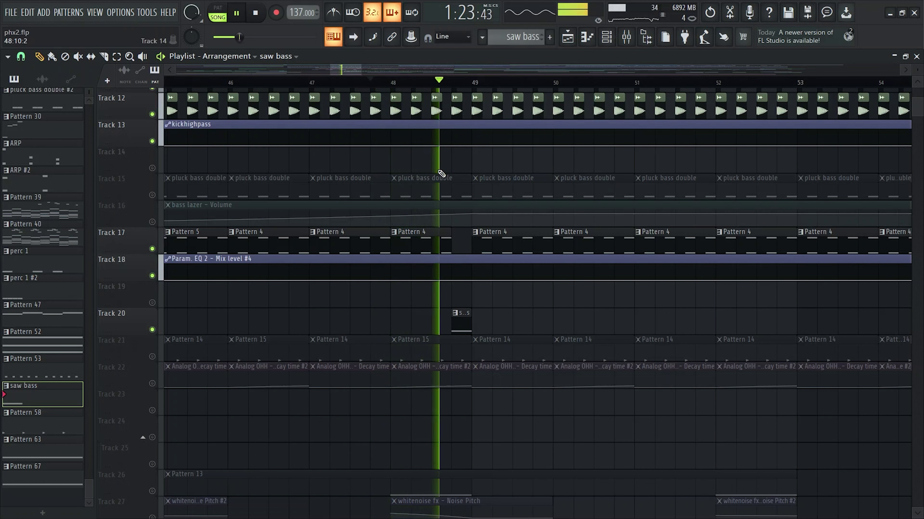
{"action": "scroll", "coordinate": [441, 173], "scroll_direction": "down", "scroll_amount": 4}
{"action": "scroll", "coordinate": [390, 212], "scroll_direction": "down", "scroll_amount": 4}
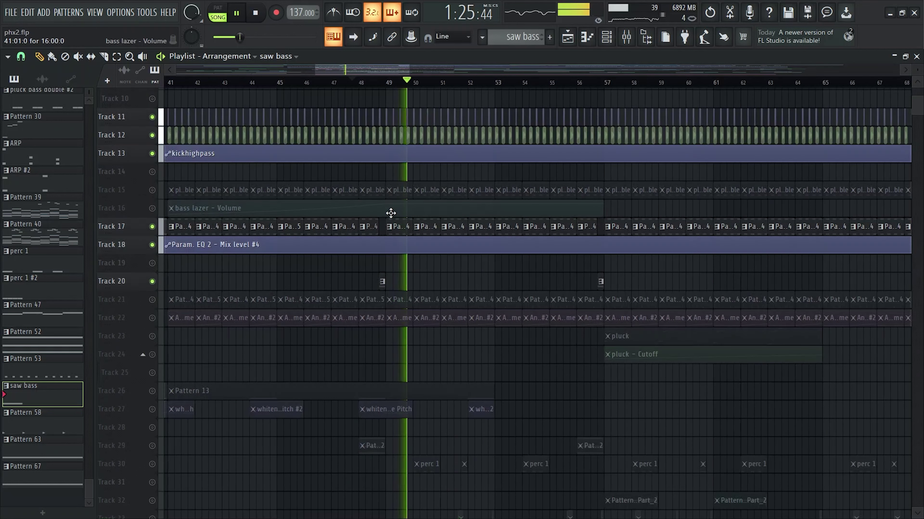
{"action": "scroll", "coordinate": [389, 331], "scroll_direction": "up", "scroll_amount": 3}
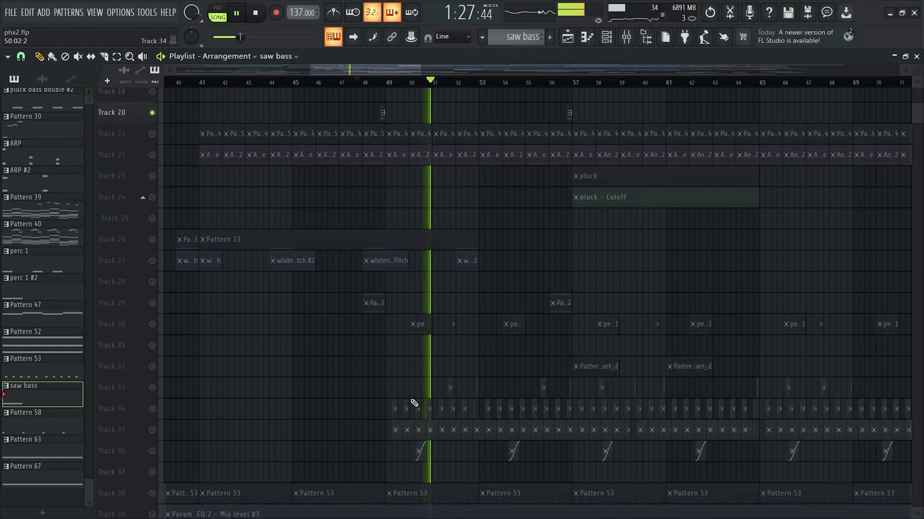
{"action": "scroll", "coordinate": [418, 314], "scroll_direction": "down", "scroll_amount": 3}
{"action": "scroll", "coordinate": [419, 328], "scroll_direction": "up", "scroll_amount": 2}
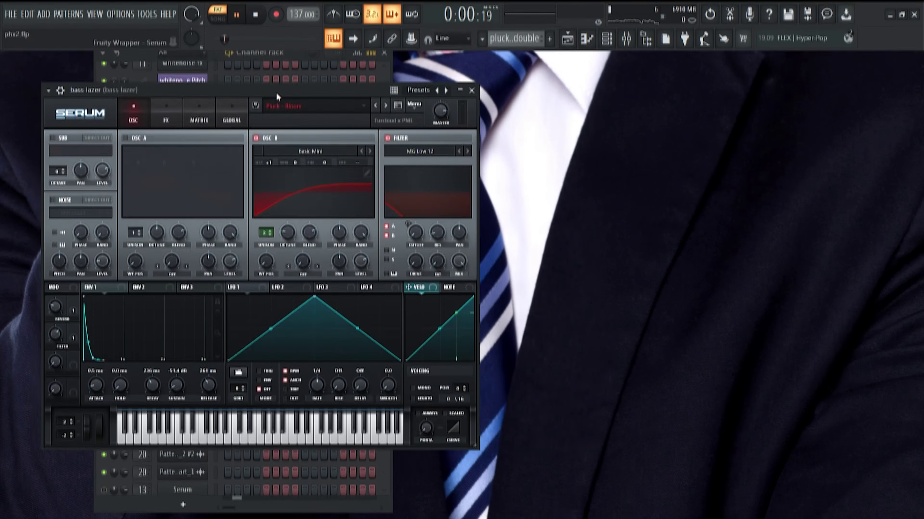
Move the bass lazer synth window clear of the channel rack and examine the pluck bass double clips and volume automation in the playlist.
{"action": "left_click_drag", "start_coordinate": [277, 96], "coordinate": [683, 124]}
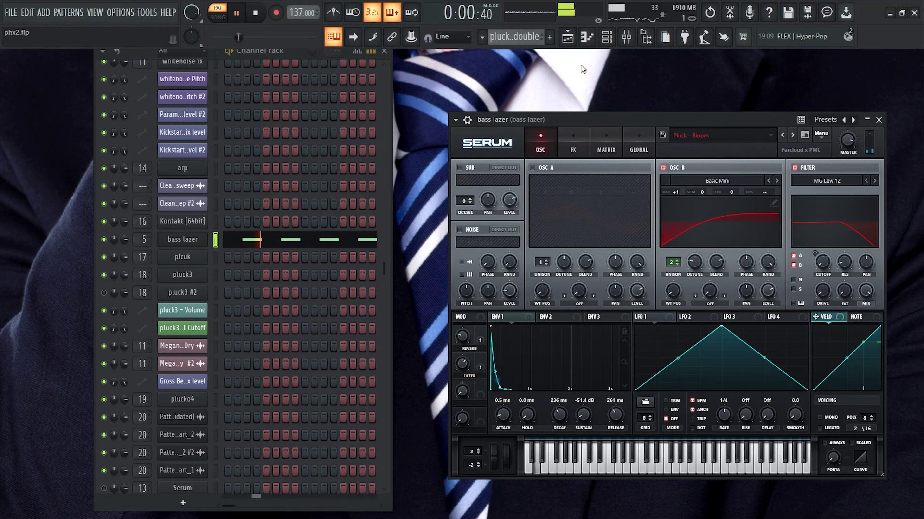
{"action": "left_click", "coordinate": [576, 37]}
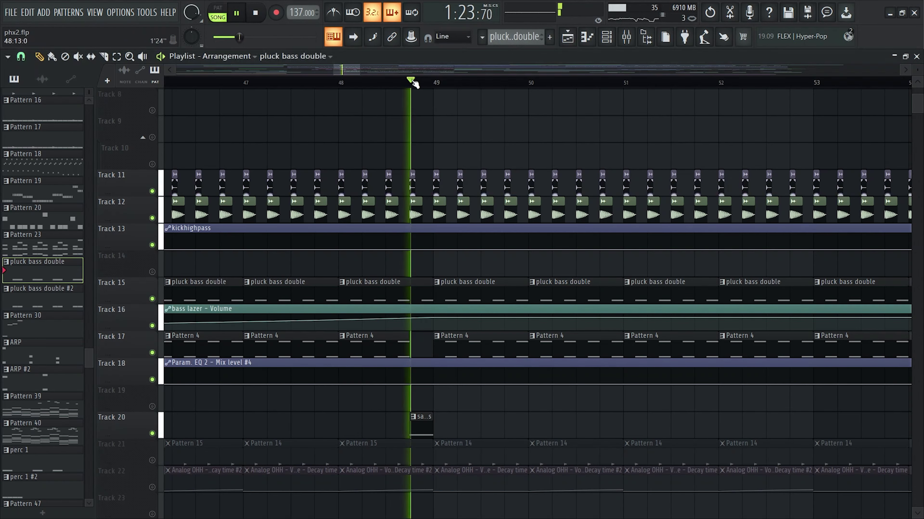
{"action": "scroll", "coordinate": [370, 232], "scroll_direction": "down", "scroll_amount": 3}
{"action": "scroll", "coordinate": [328, 198], "scroll_direction": "down", "scroll_amount": 2}
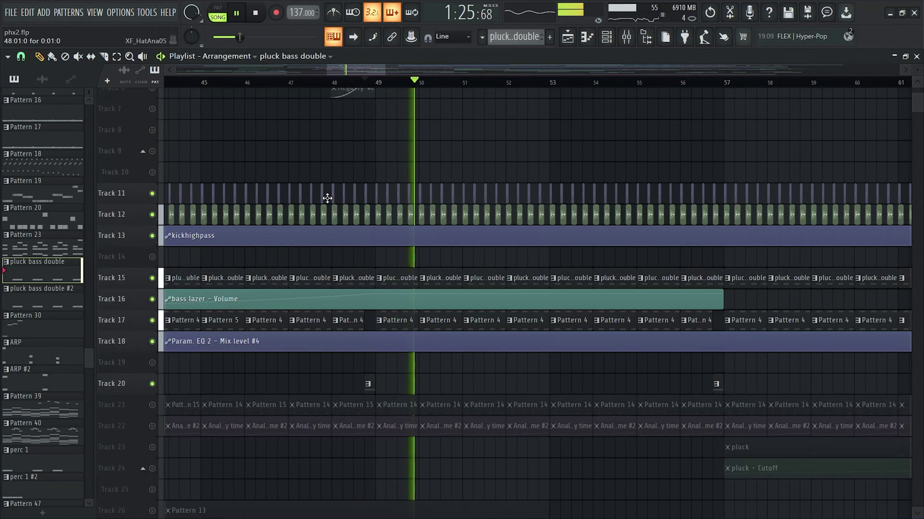
{"action": "scroll", "coordinate": [327, 198], "scroll_direction": "down", "scroll_amount": 3}
{"action": "scroll", "coordinate": [327, 198], "scroll_direction": "down", "scroll_amount": 4, "text": "ctrl"}
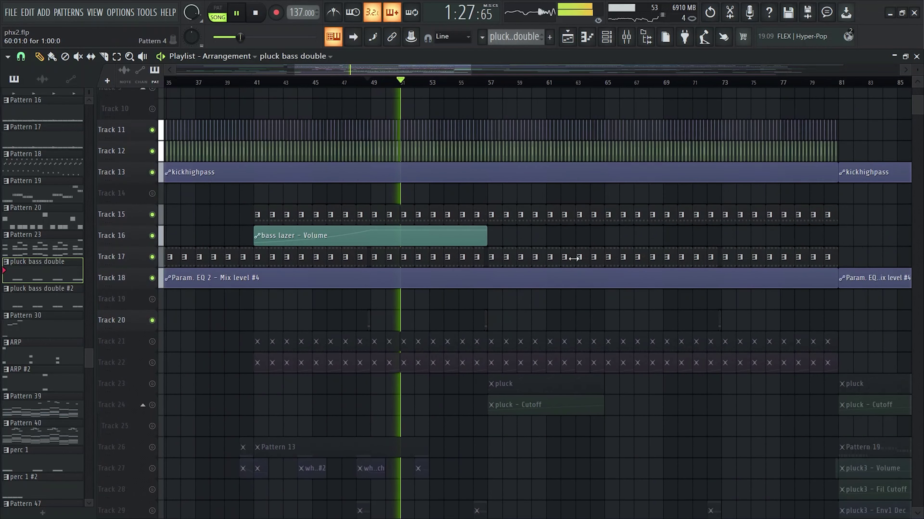
{"action": "scroll", "coordinate": [573, 258], "scroll_direction": "up", "scroll_amount": 2}
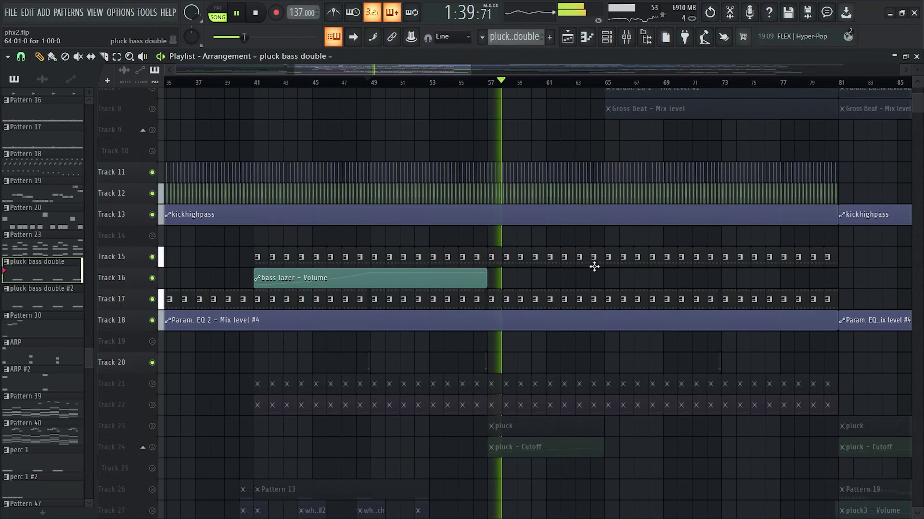
{"action": "scroll", "coordinate": [585, 303], "scroll_direction": "up", "scroll_amount": 3}
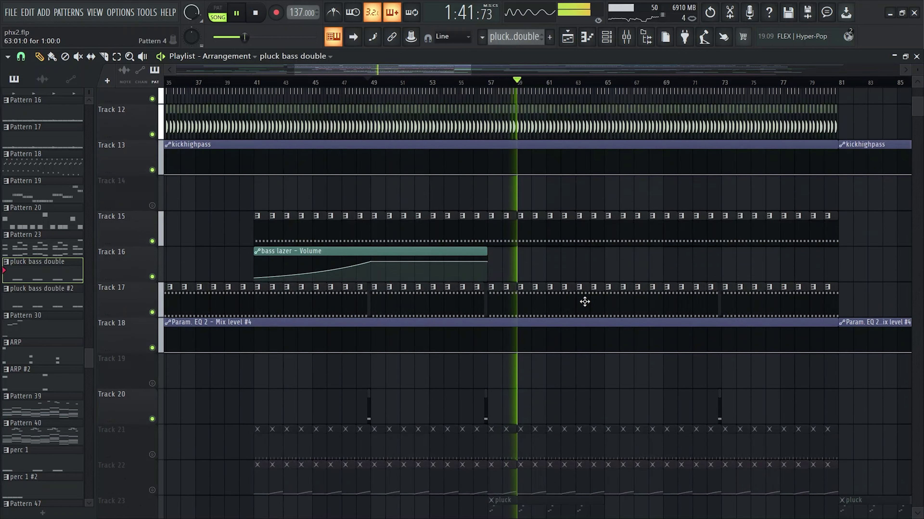
{"action": "scroll", "coordinate": [575, 294], "scroll_direction": "up", "scroll_amount": 2}
Open the mixer and inspect the Pro-Q 3 and Saturn 2 effects on the bass lazer insert.
{"action": "left_click", "coordinate": [626, 36]}
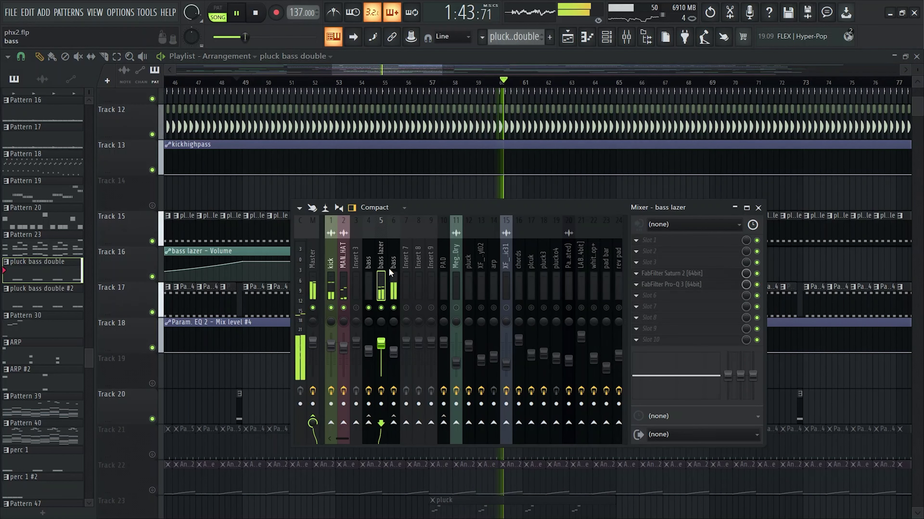
{"action": "left_click", "coordinate": [698, 288]}
{"action": "left_click", "coordinate": [679, 287]}
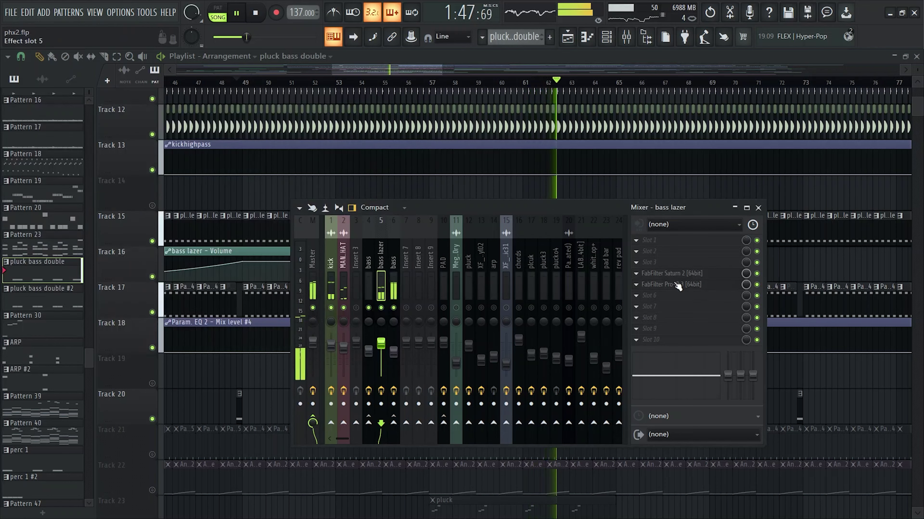
{"action": "left_click", "coordinate": [686, 276]}
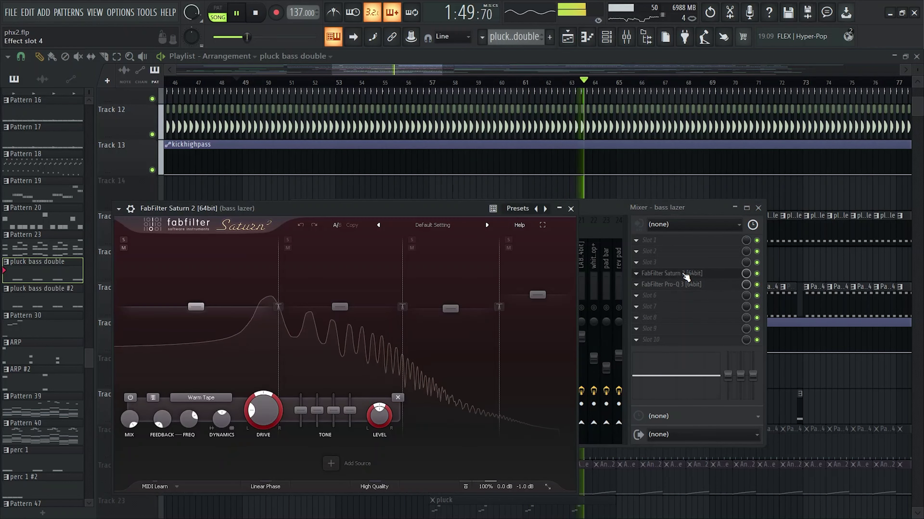
{"action": "key", "text": "F5"}
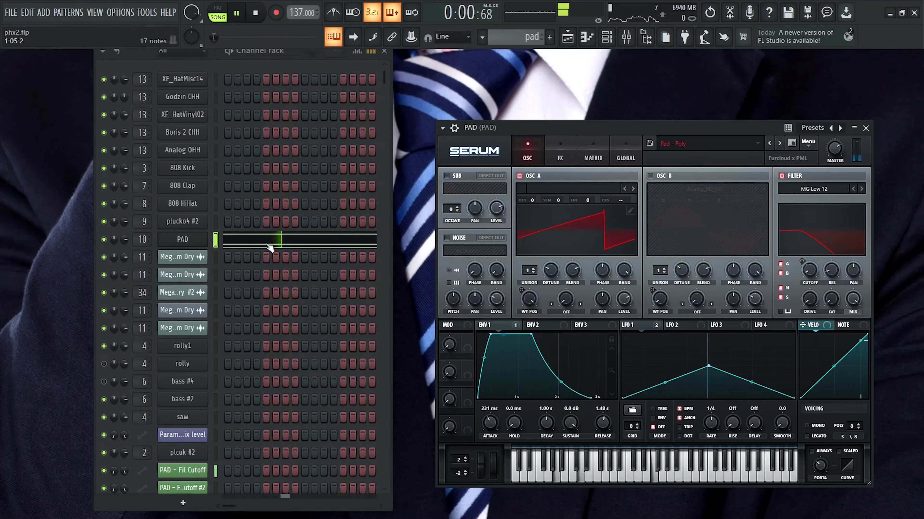
Open the PAD channel's piano roll and examine its full chord and melody notes across the pattern.
{"action": "left_click", "coordinate": [270, 241]}
{"action": "scroll", "coordinate": [301, 163], "scroll_direction": "down", "scroll_amount": 3}
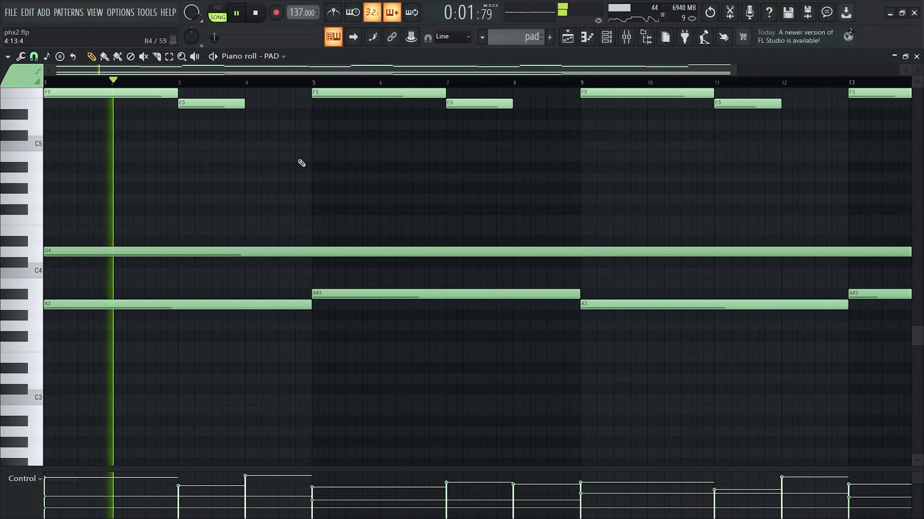
{"action": "scroll", "coordinate": [302, 163], "scroll_direction": "down", "scroll_amount": 2}
{"action": "scroll", "coordinate": [301, 164], "scroll_direction": "up", "scroll_amount": 3}
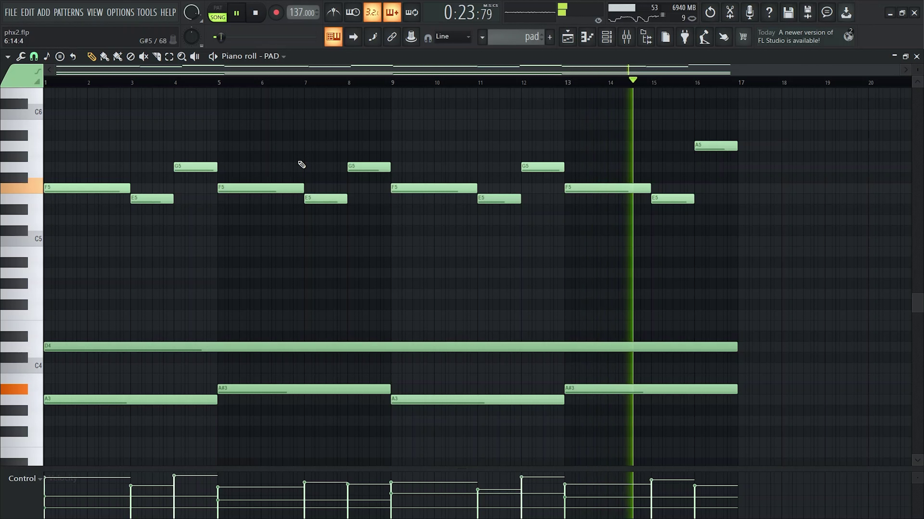
Leave the piano roll and inspect the PAD synth's effects and oscillator pages.
{"action": "key", "text": "F7"}
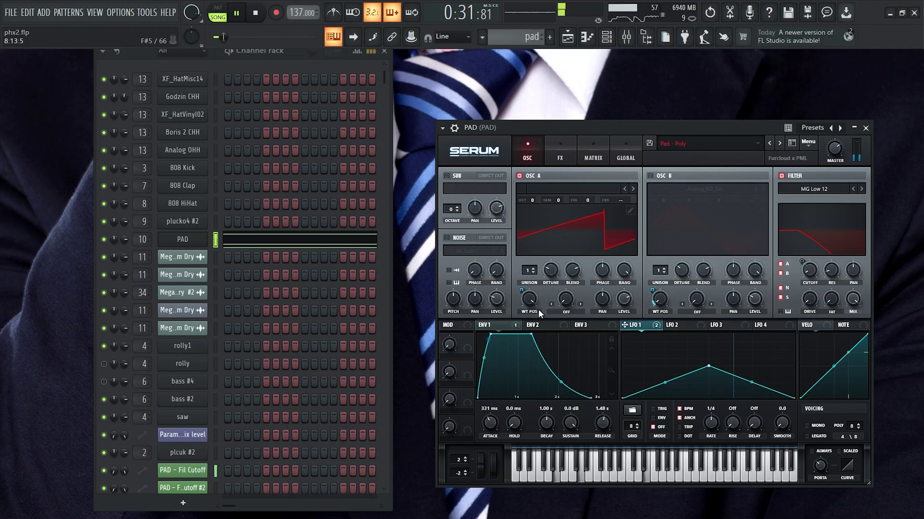
{"action": "left_click", "coordinate": [558, 160]}
{"action": "left_click", "coordinate": [530, 153]}
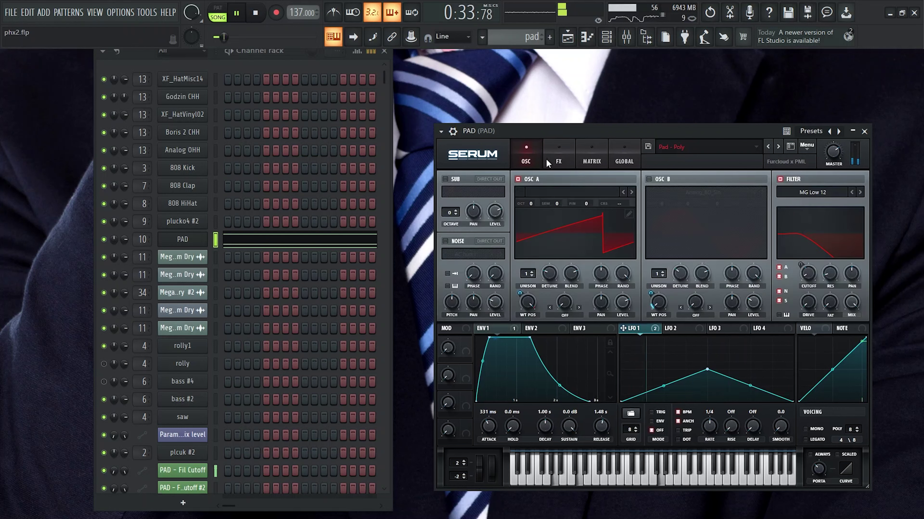
{"action": "left_click", "coordinate": [649, 180]}
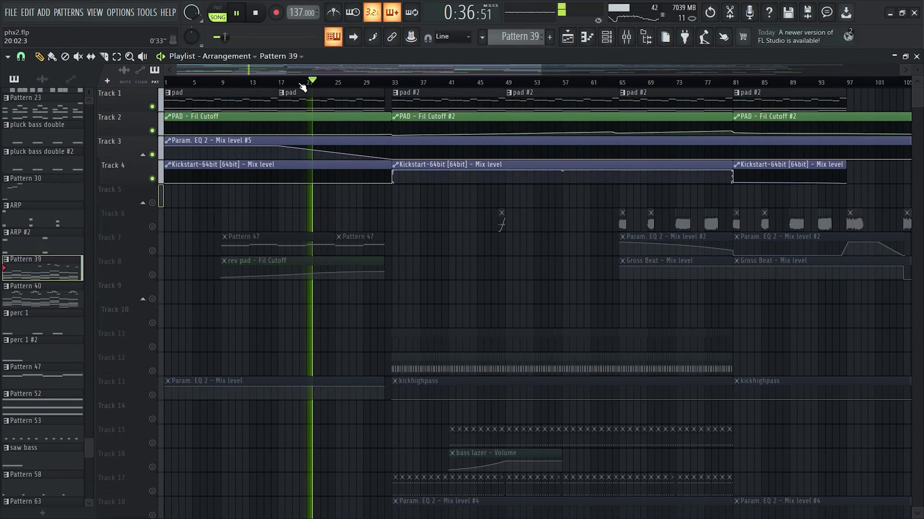
Open the mixer and inspect the Pro-Q 3 low cut and the Saturn 2 saturation on the PAD insert.
{"action": "left_click", "coordinate": [631, 45]}
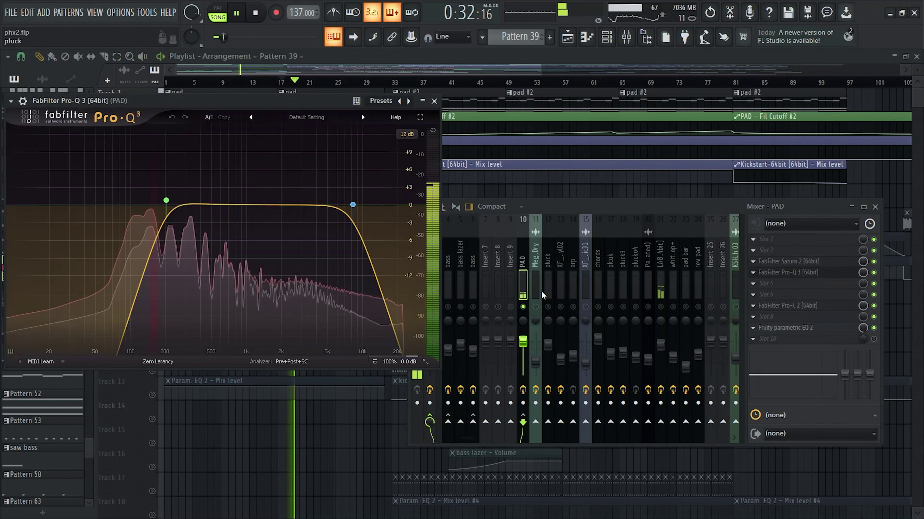
{"action": "left_click_drag", "start_coordinate": [131, 202], "coordinate": [165, 205]}
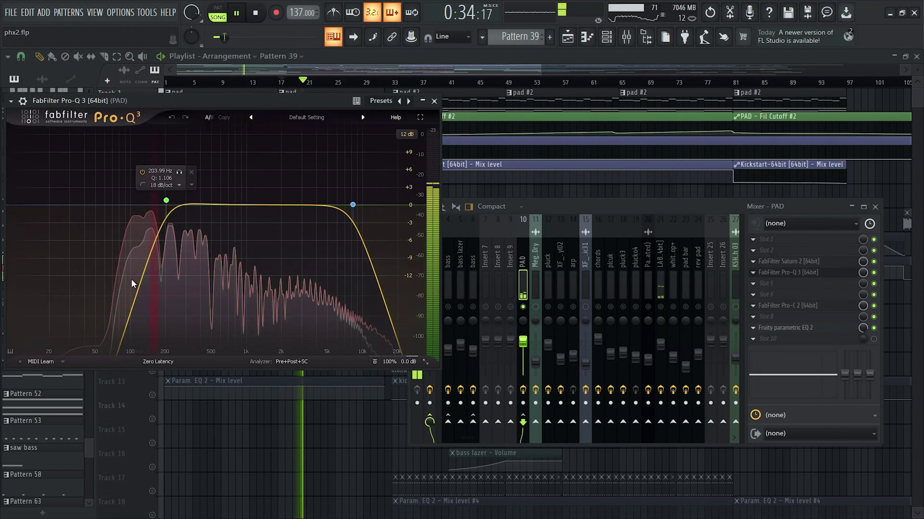
{"action": "left_click", "coordinate": [802, 265]}
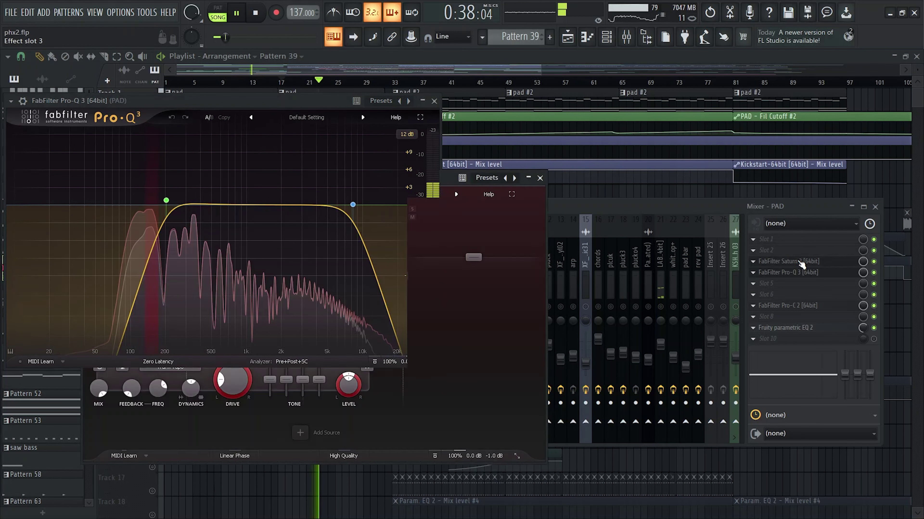
{"action": "left_click", "coordinate": [802, 265]}
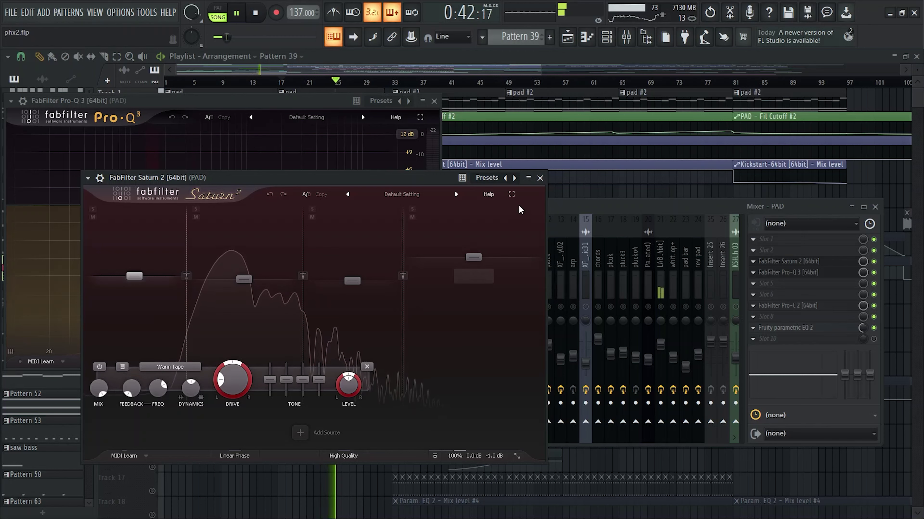
Close the mixer and inspect the rev pad channel's Serum patch from the channel rack.
{"action": "left_click", "coordinate": [540, 178]}
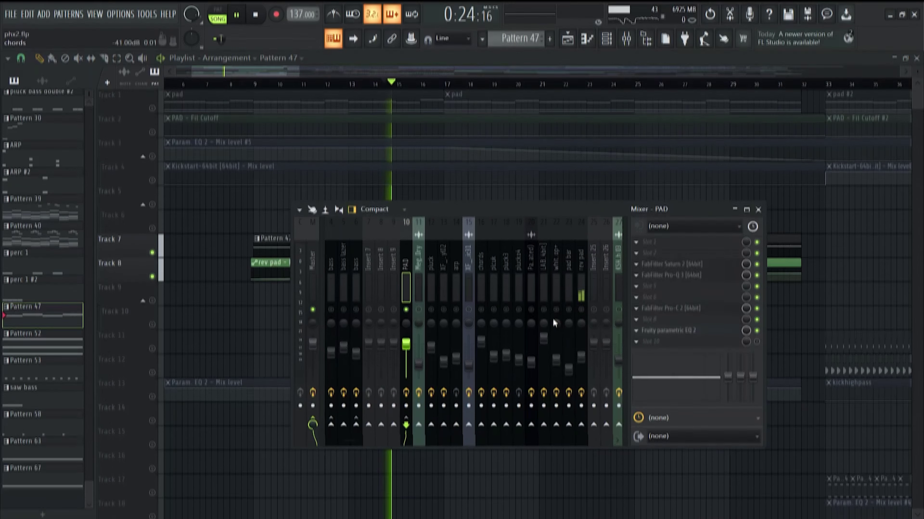
{"action": "key", "text": "F9"}
{"action": "key", "text": "F5"}
{"action": "key", "text": "F6"}
{"action": "scroll", "coordinate": [265, 234], "scroll_direction": "down", "scroll_amount": 5}
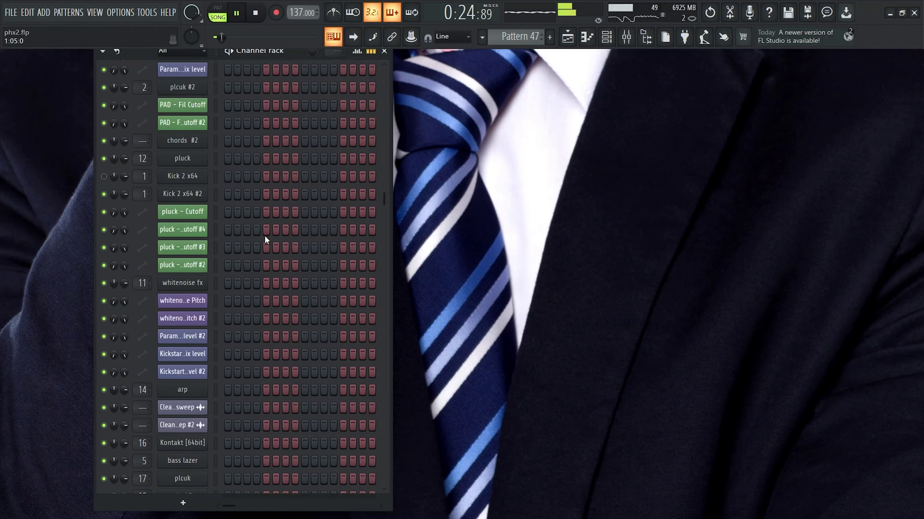
{"action": "scroll", "coordinate": [265, 219], "scroll_direction": "down", "scroll_amount": 10}
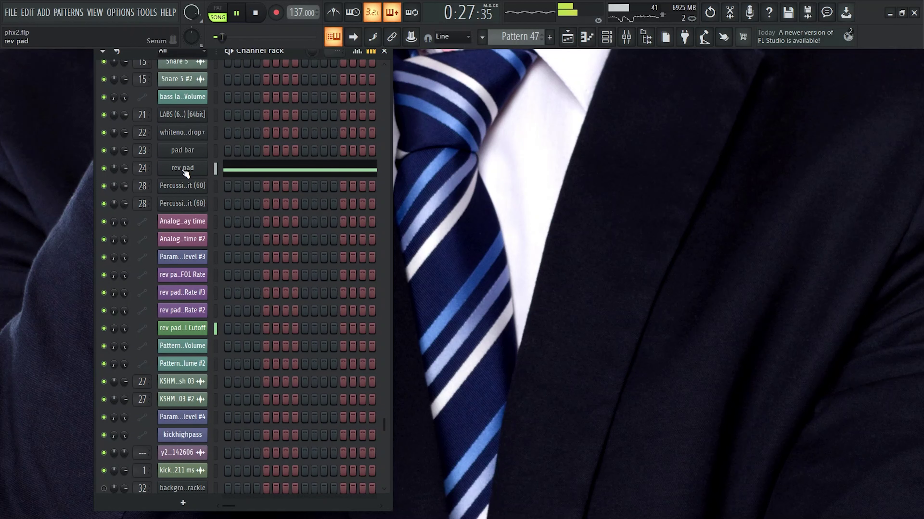
{"action": "left_click", "coordinate": [186, 173]}
{"action": "left_click_drag", "start_coordinate": [618, 111], "coordinate": [695, 113]}
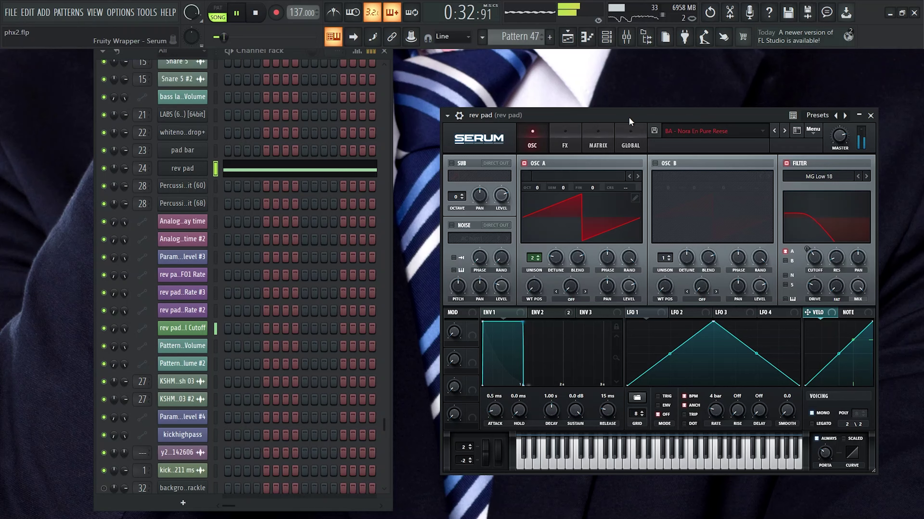
{"action": "left_click_drag", "start_coordinate": [629, 118], "coordinate": [627, 137]}
Examine the playlist placement of the rev pad pattern with its filter cutoff automation, and of the LABS piano patterns.
{"action": "left_click", "coordinate": [567, 37]}
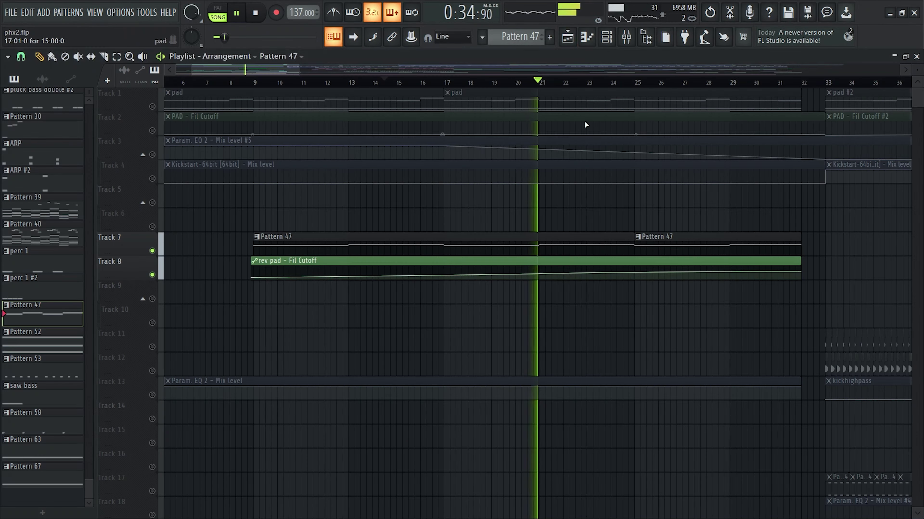
{"action": "scroll", "coordinate": [567, 146], "scroll_direction": "down", "scroll_amount": 4}
{"action": "scroll", "coordinate": [509, 227], "scroll_direction": "down", "scroll_amount": 3}
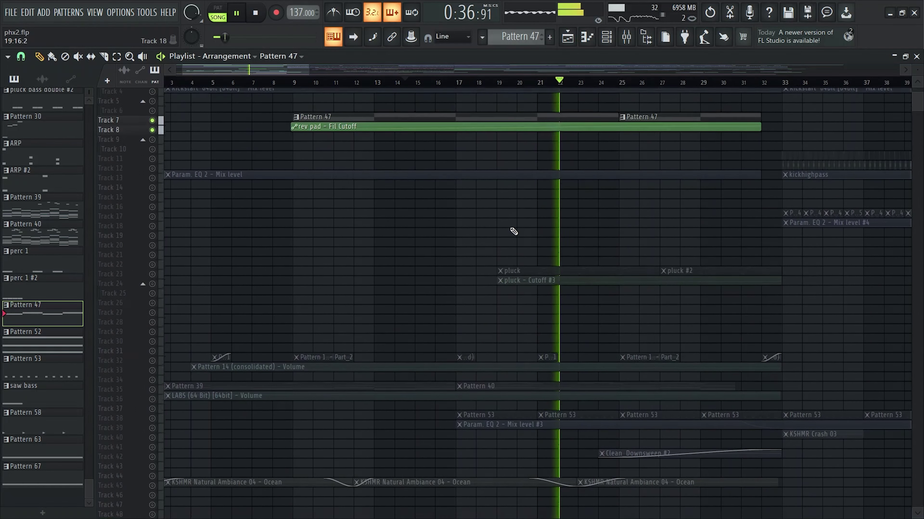
{"action": "scroll", "coordinate": [444, 289], "scroll_direction": "up", "scroll_amount": 4}
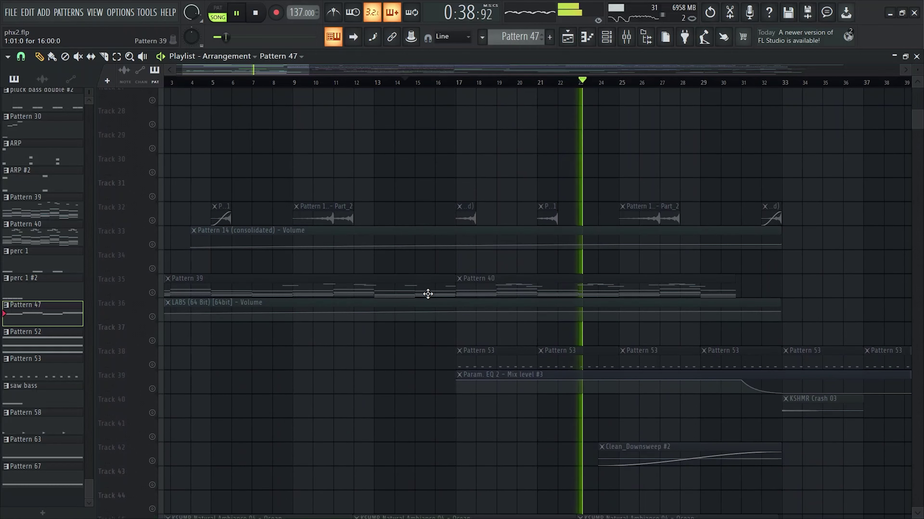
{"action": "scroll", "coordinate": [400, 294], "scroll_direction": "down", "scroll_amount": 5}
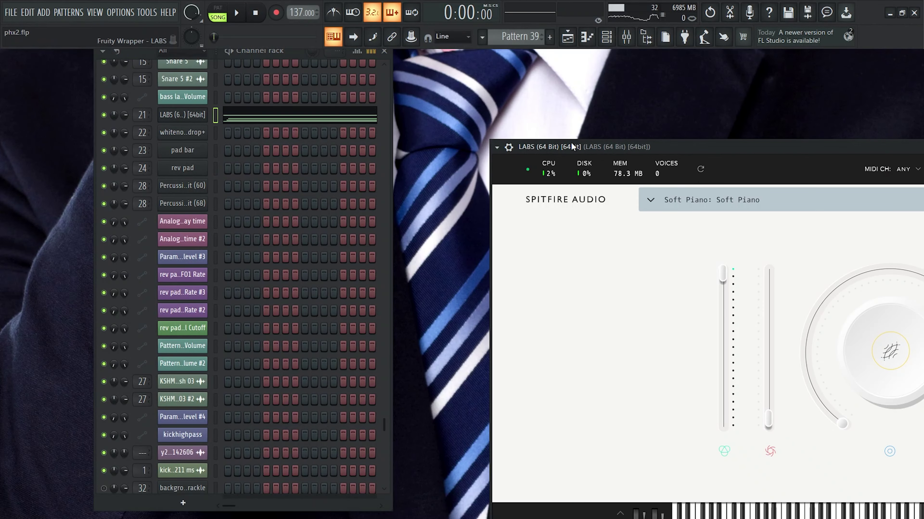
Inspect the LABS Soft Piano instrument and examine its piano roll notes in Pattern 39 and Pattern 40.
{"action": "left_click_drag", "start_coordinate": [572, 147], "coordinate": [216, 83]}
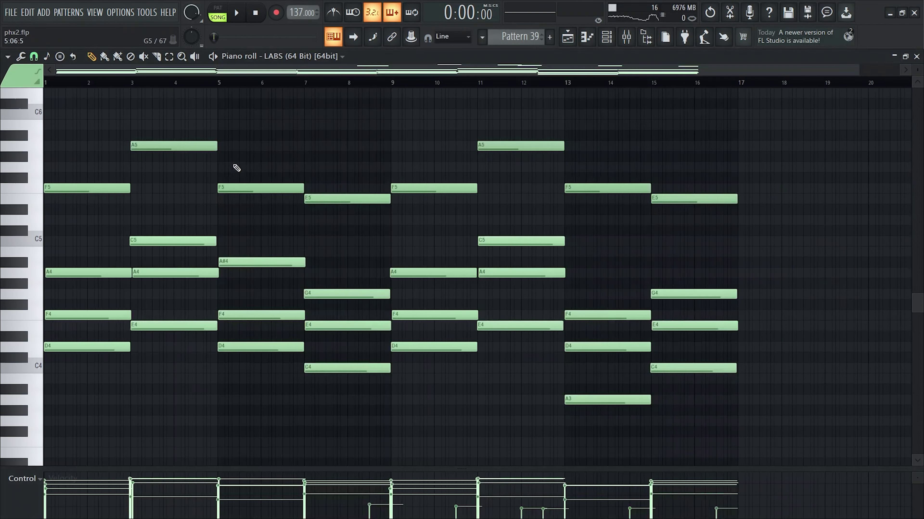
{"action": "scroll", "coordinate": [190, 191], "scroll_direction": "down", "scroll_amount": 1}
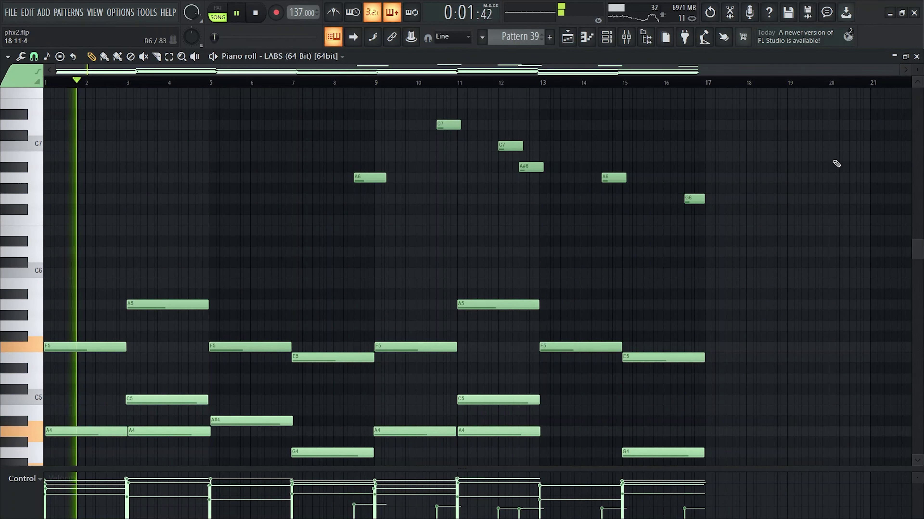
{"action": "scroll", "coordinate": [578, 180], "scroll_direction": "down", "scroll_amount": 1}
{"action": "scroll", "coordinate": [578, 180], "scroll_direction": "down", "scroll_amount": 3}
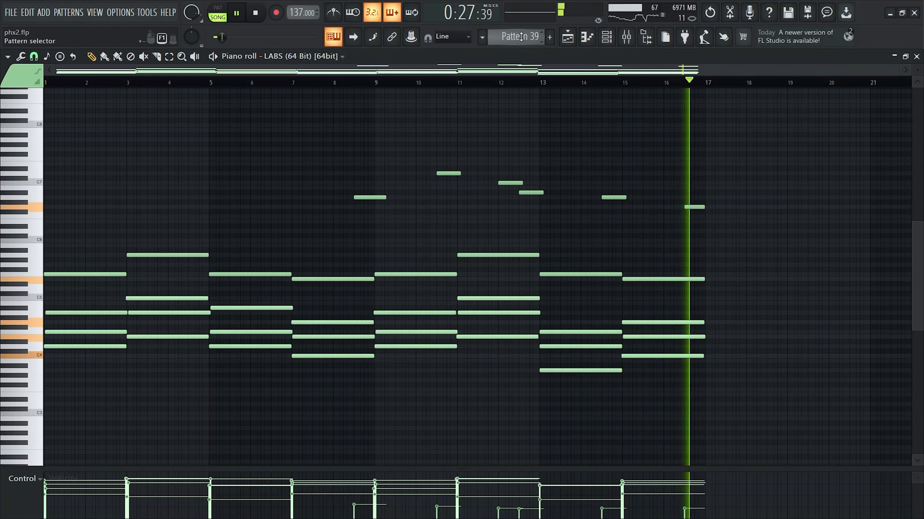
{"action": "scroll", "coordinate": [520, 36], "scroll_direction": "down", "scroll_amount": 1}
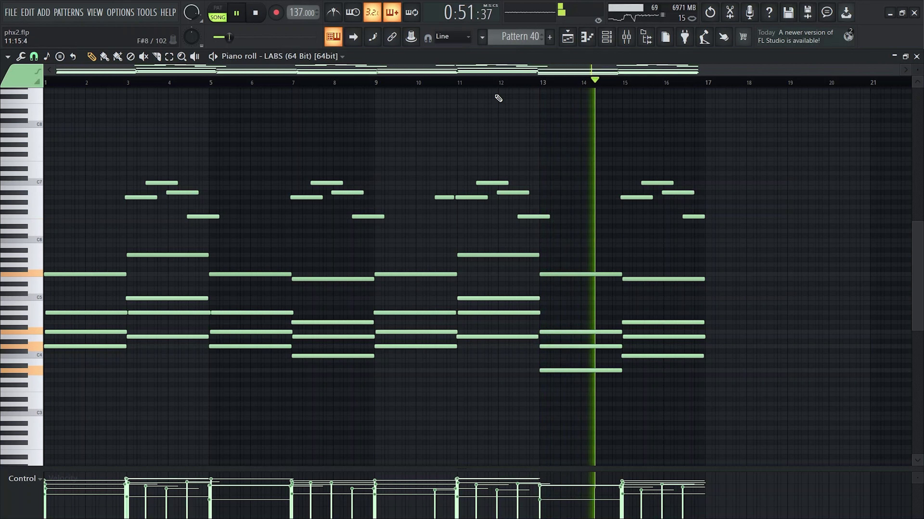
Leave the piano roll, restart playback and inspect the Fruity Reeverb 2 on the LABS mixer insert.
{"action": "key", "text": "F7"}
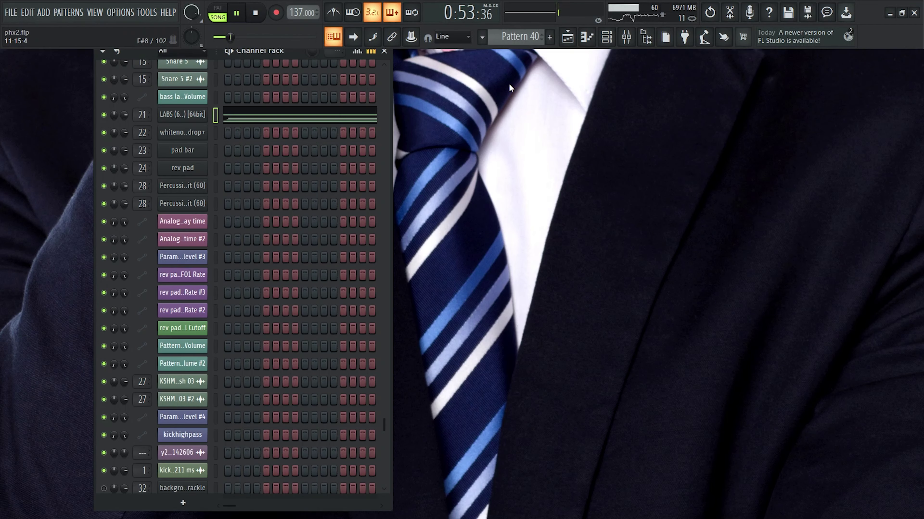
{"action": "key", "text": "space"}
{"action": "key", "text": "F6"}
{"action": "left_click", "coordinate": [646, 36]}
{"action": "left_click", "coordinate": [626, 36]}
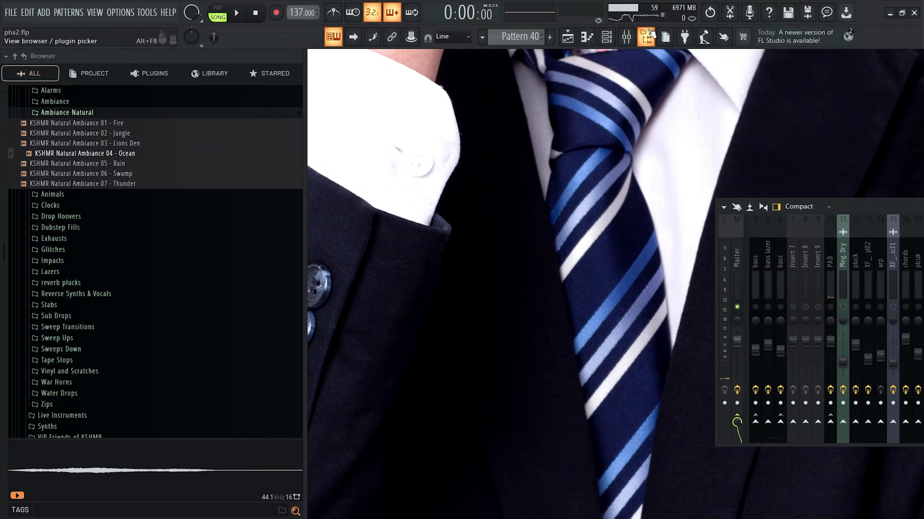
{"action": "left_click", "coordinate": [646, 36]}
{"action": "left_click_drag", "start_coordinate": [628, 200], "coordinate": [433, 153]}
{"action": "key", "text": "space"}
{"action": "left_click", "coordinate": [606, 188]}
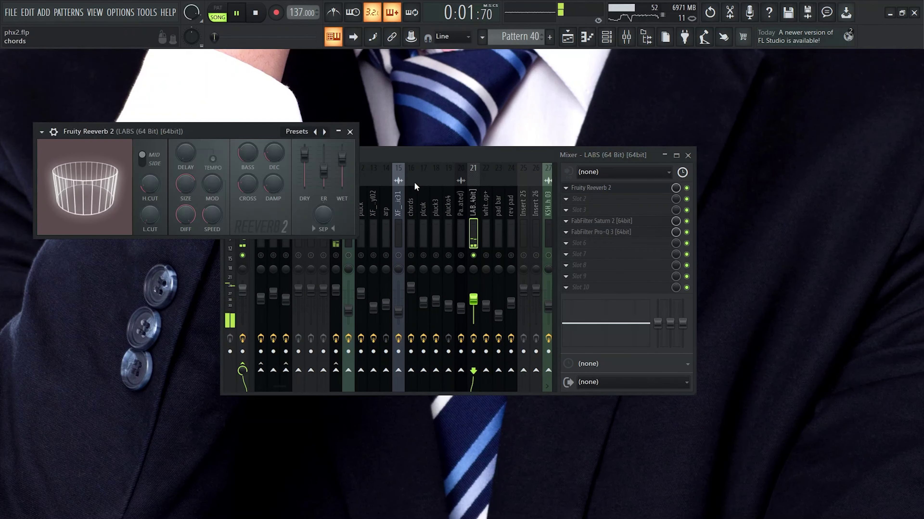
{"action": "left_click_drag", "start_coordinate": [224, 131], "coordinate": [218, 154]}
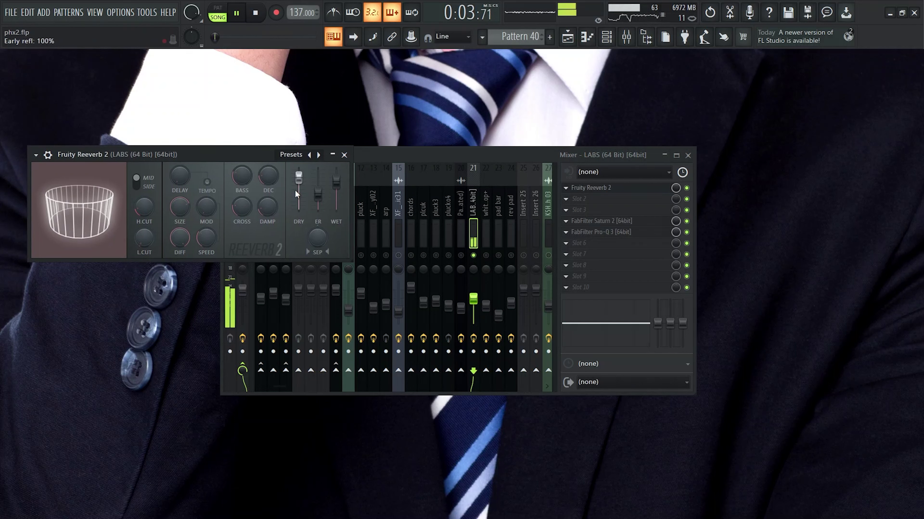
{"action": "key", "text": "Escape"}
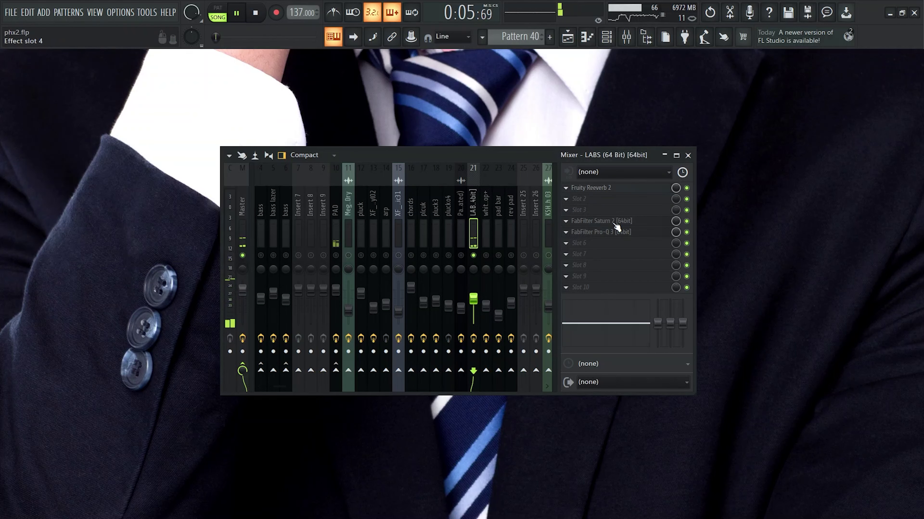
Inspect the Saturn 2 saturation and the Pro-Q 3 low and high cuts on the LABS insert.
{"action": "left_click", "coordinate": [613, 224]}
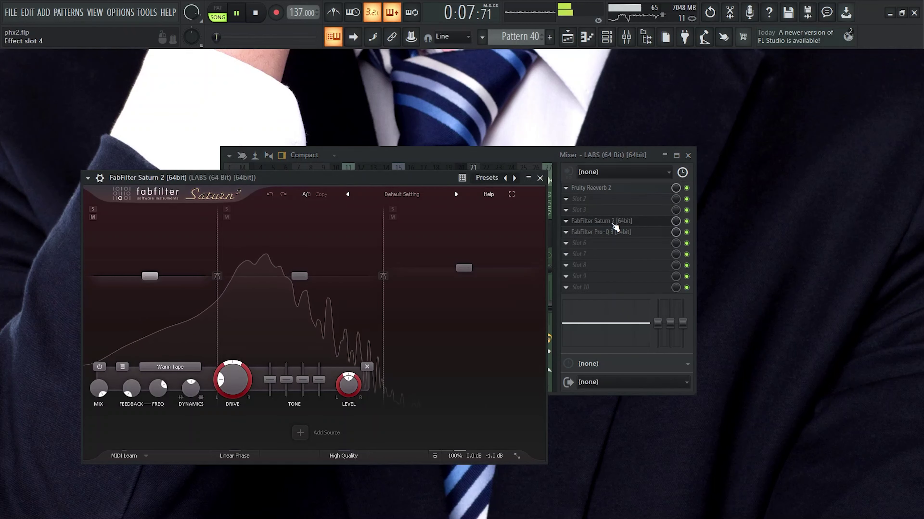
{"action": "key", "text": "Escape"}
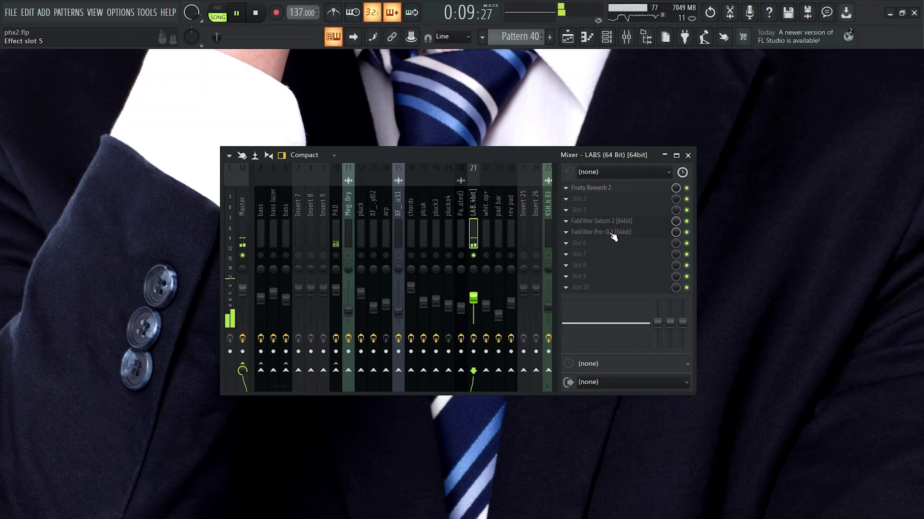
{"action": "left_click", "coordinate": [613, 233]}
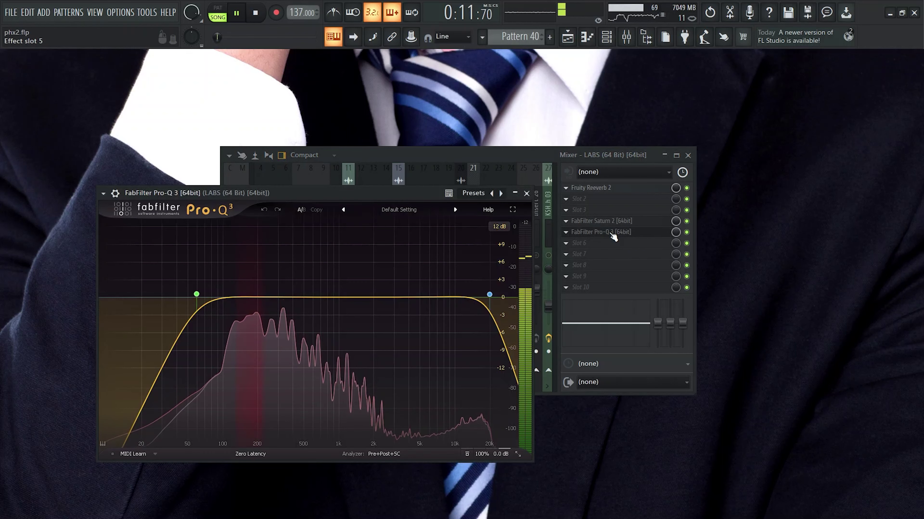
{"action": "key", "text": "Escape"}
{"action": "key", "text": "Escape"}
Return to the playlist and survey the pad and piano tracks, checking the PAD insert in the mixer.
{"action": "left_click", "coordinate": [625, 38]}
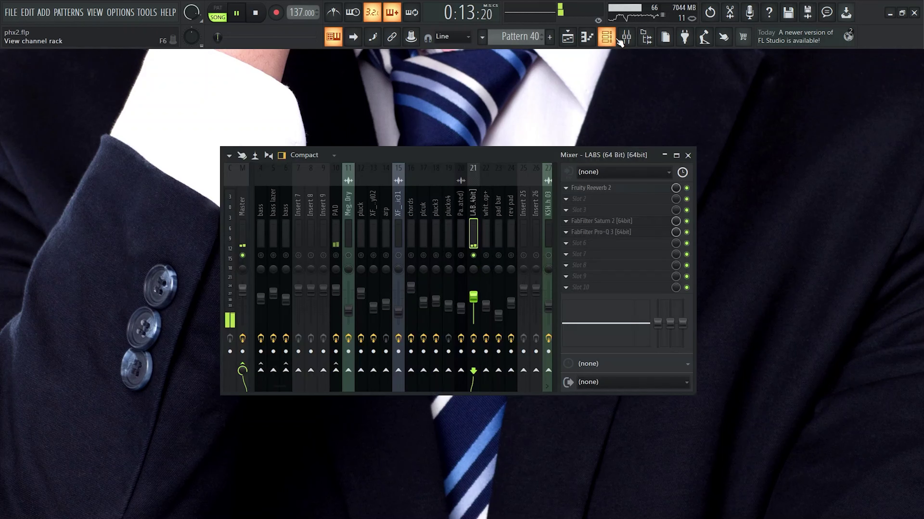
{"action": "left_click", "coordinate": [567, 37]}
{"action": "scroll", "coordinate": [229, 157], "scroll_direction": "up", "scroll_amount": 8}
{"action": "scroll", "coordinate": [256, 130], "scroll_direction": "down", "scroll_amount": 4}
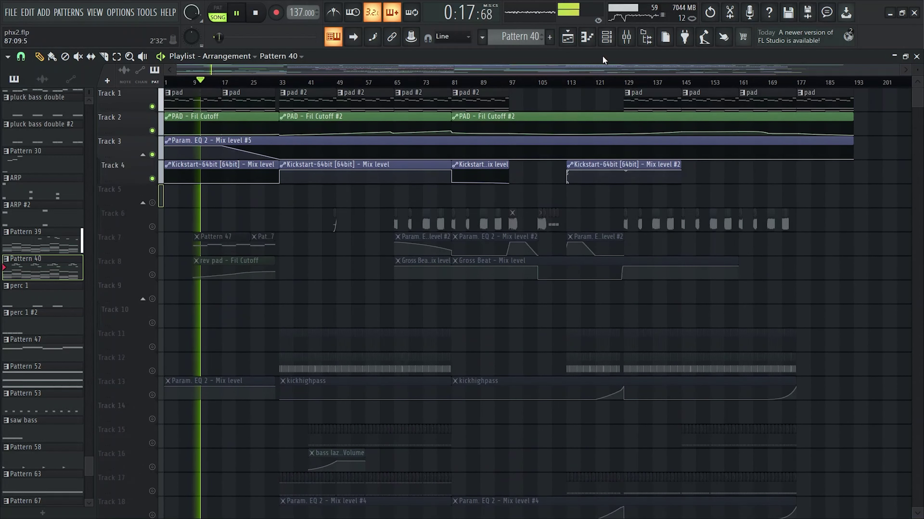
{"action": "left_click", "coordinate": [633, 35]}
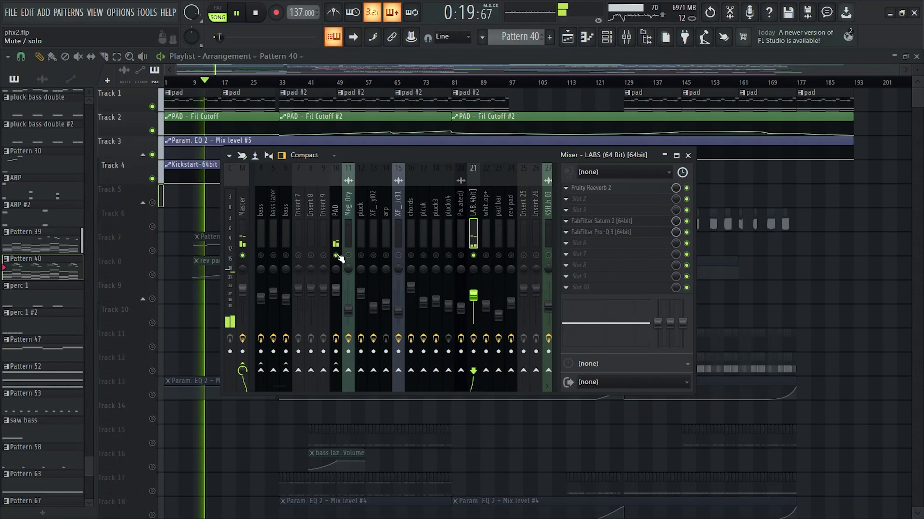
{"action": "key", "text": "F9"}
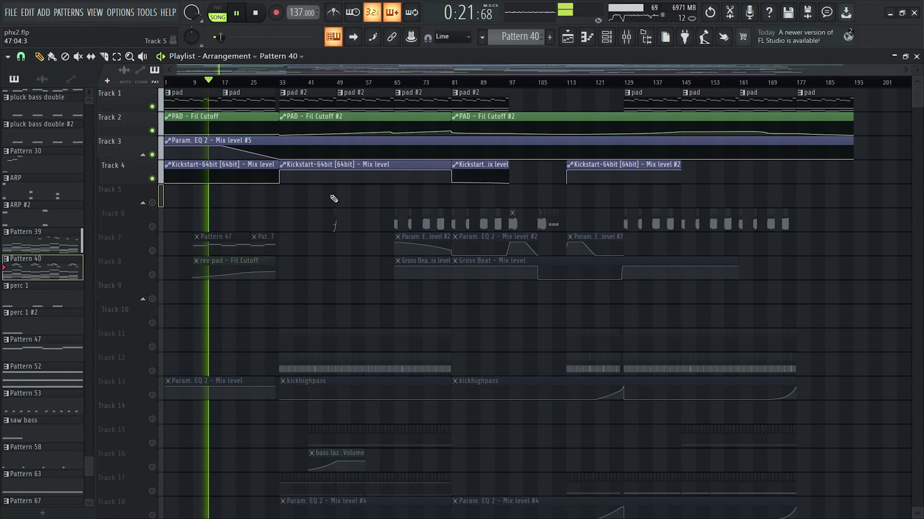
{"action": "scroll", "coordinate": [333, 199], "scroll_direction": "down", "scroll_amount": 3}
{"action": "scroll", "coordinate": [189, 244], "scroll_direction": "up", "scroll_amount": 4}
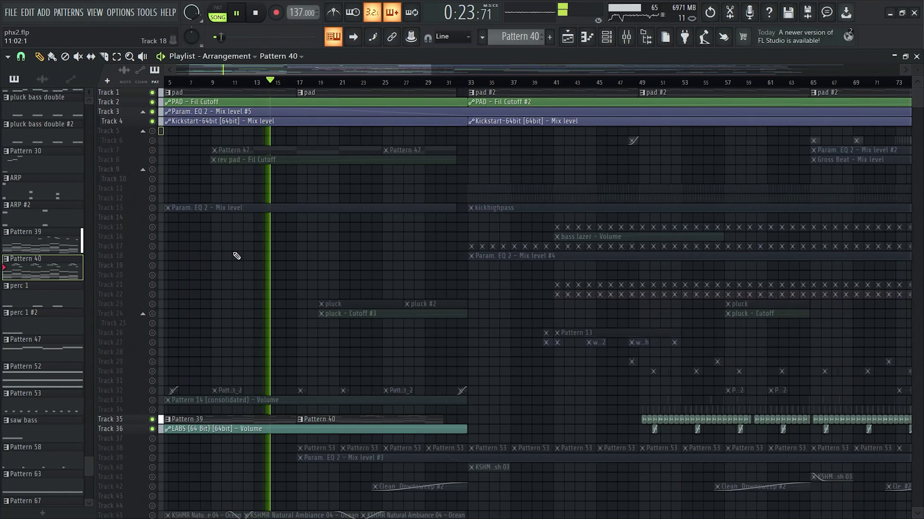
Unmute playlist tracks 7 and 8 and the rev pad mixer insert.
{"action": "left_click", "coordinate": [152, 150]}
{"action": "left_click", "coordinate": [152, 160]}
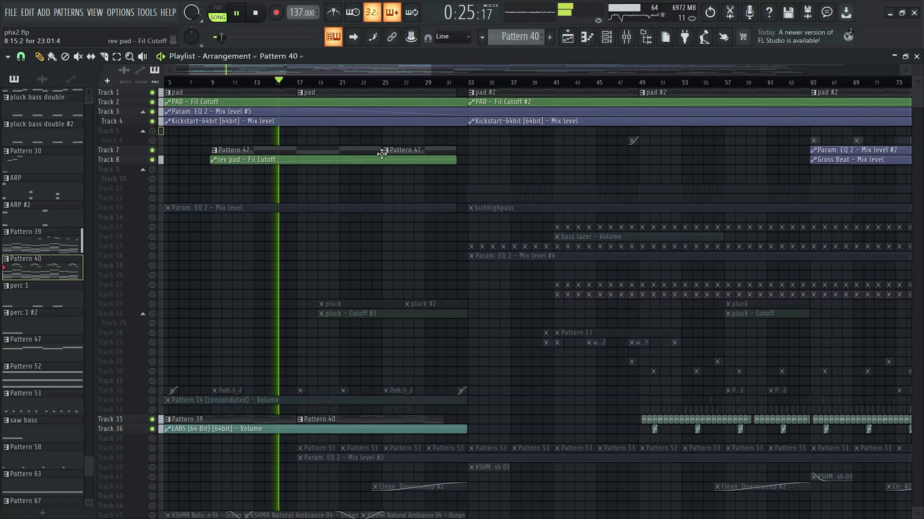
{"action": "left_click", "coordinate": [633, 40]}
{"action": "scroll", "coordinate": [428, 213], "scroll_direction": "up", "scroll_amount": 3}
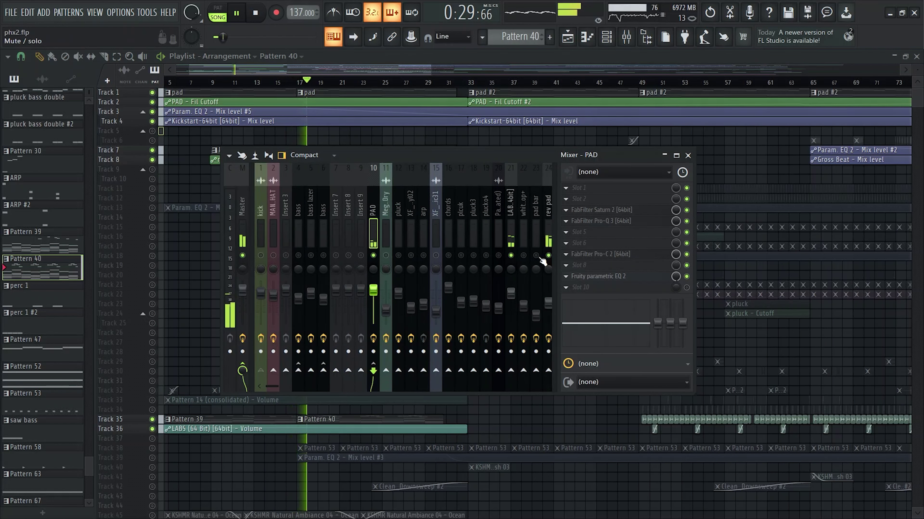
{"action": "key", "text": "F9"}
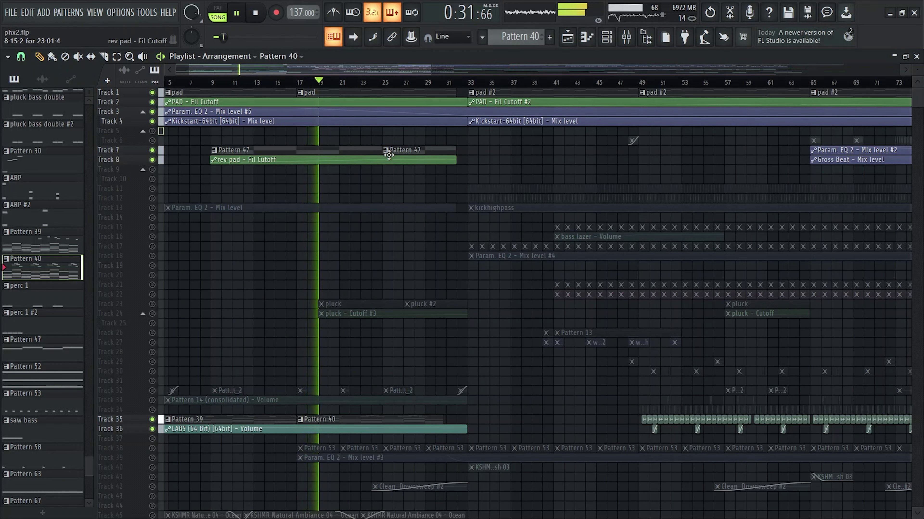
Examine the lower playlist tracks around the LABS piano patterns and their volume automation while the layered sounds play.
{"action": "scroll", "coordinate": [392, 152], "scroll_direction": "down", "scroll_amount": 3}
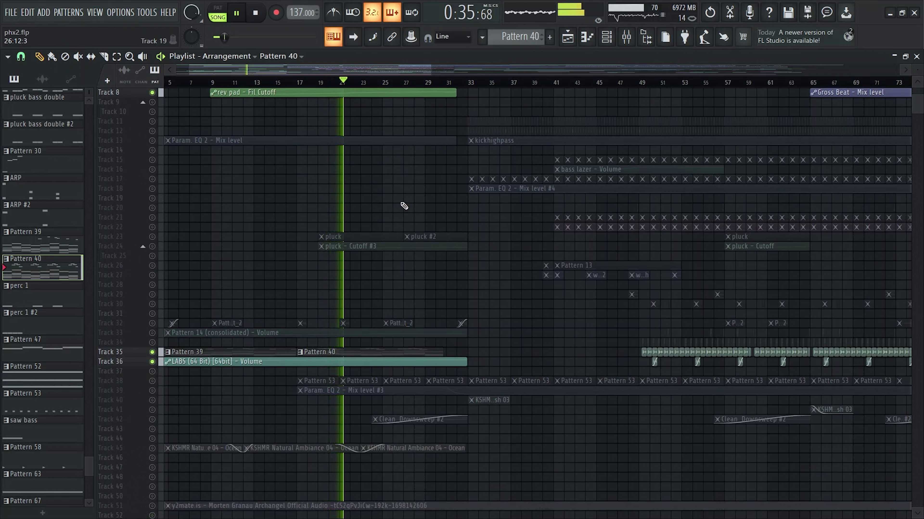
{"action": "scroll", "coordinate": [411, 206], "scroll_direction": "up", "scroll_amount": 4}
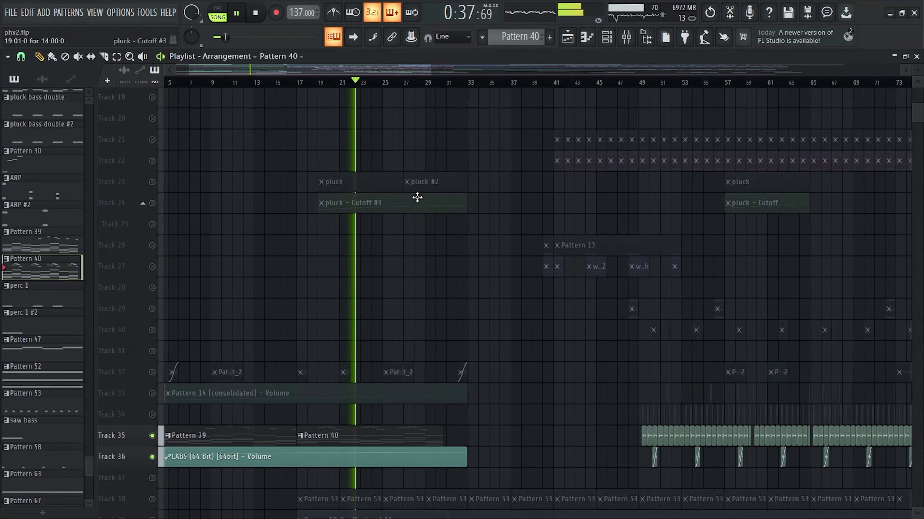
{"action": "scroll", "coordinate": [400, 178], "scroll_direction": "down", "scroll_amount": 2}
{"action": "scroll", "coordinate": [393, 214], "scroll_direction": "up", "scroll_amount": 4}
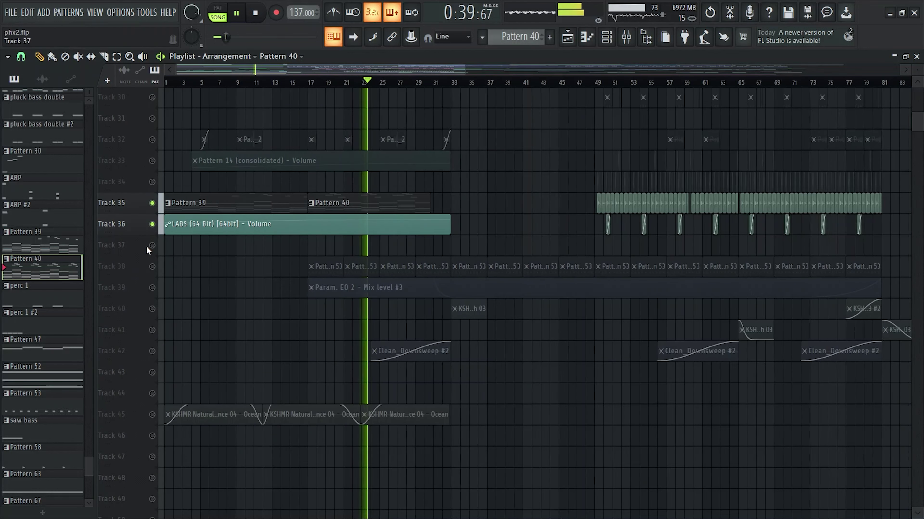
{"action": "scroll", "coordinate": [366, 271], "scroll_direction": "up", "scroll_amount": 2}
{"action": "scroll", "coordinate": [365, 271], "scroll_direction": "down", "scroll_amount": 2}
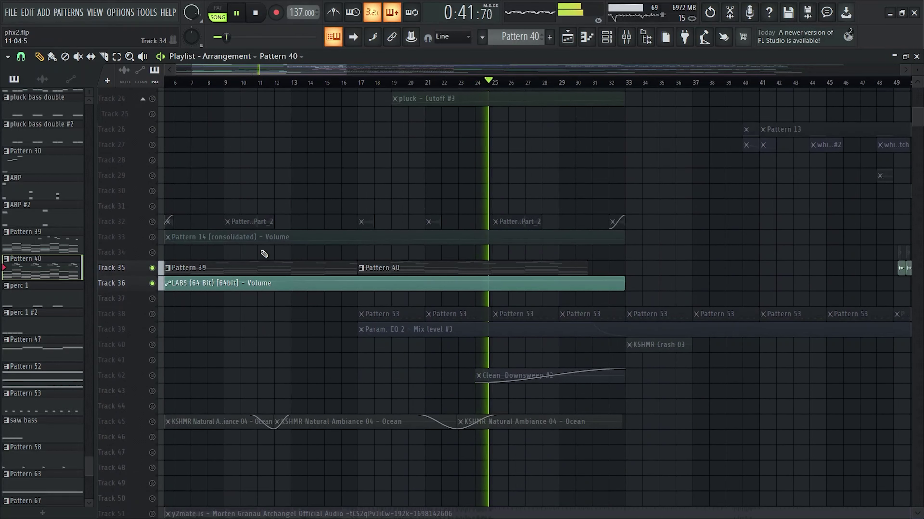
{"action": "scroll", "coordinate": [54, 295], "scroll_direction": "up", "scroll_amount": 5}
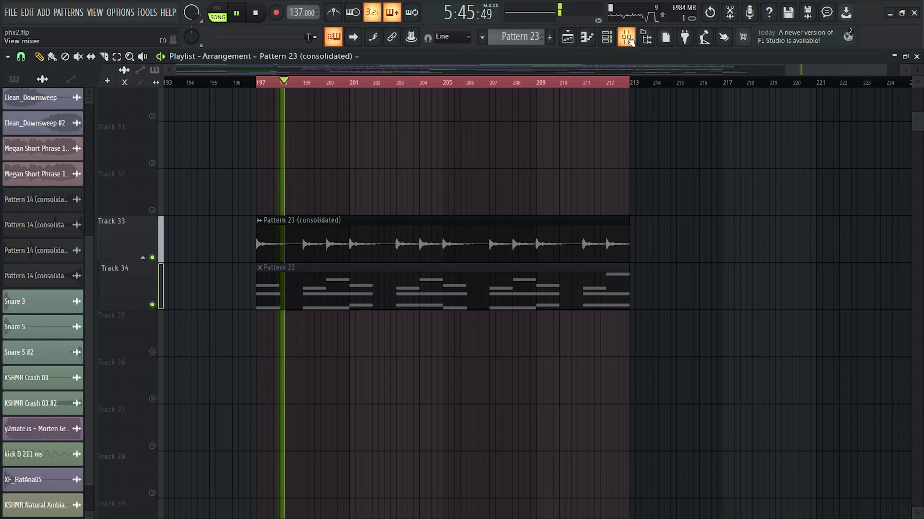
Open the mixer and inspect the Fruity Delay effect on the chords insert.
{"action": "left_click", "coordinate": [631, 37]}
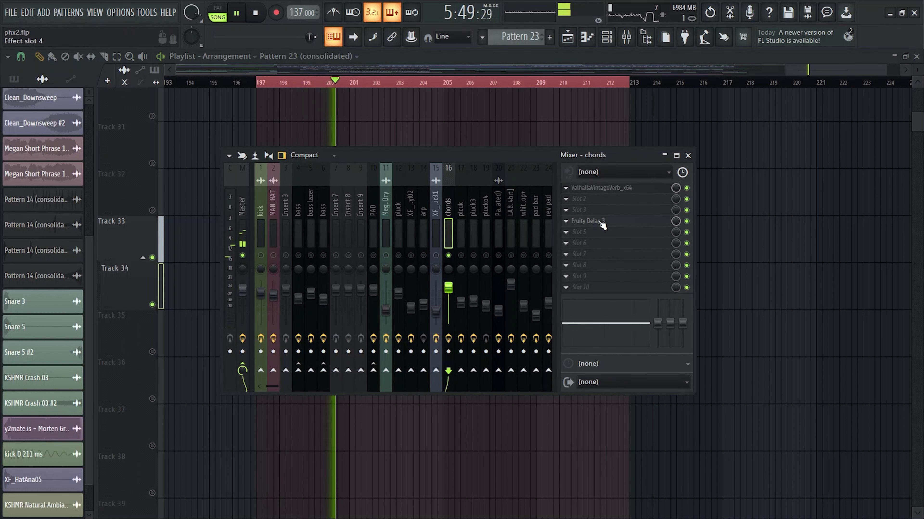
{"action": "left_click", "coordinate": [601, 222]}
{"action": "left_click", "coordinate": [602, 222]}
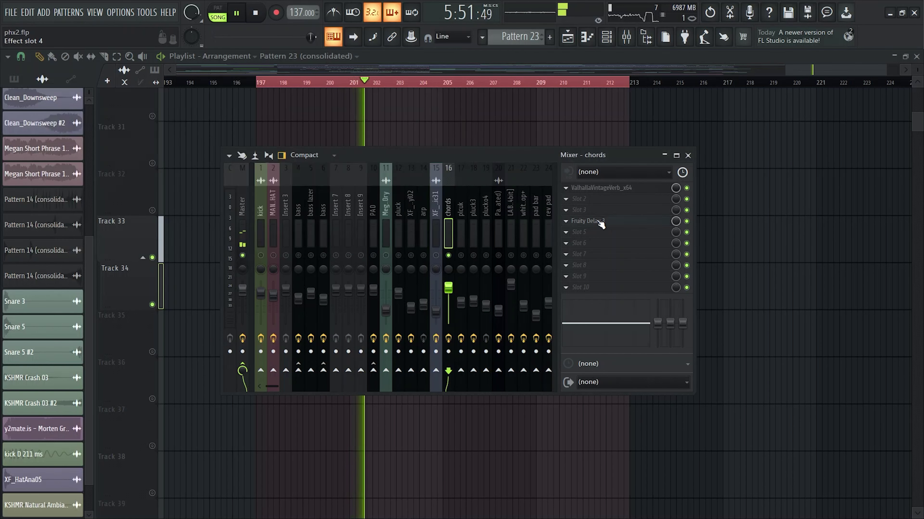
Return to the playlist and view the sample settings of the Pattern 23 (consolidated) audio clip on Track 33.
{"action": "key", "text": "F9"}
{"action": "scroll", "coordinate": [474, 222], "scroll_direction": "down", "scroll_amount": 2}
{"action": "scroll", "coordinate": [324, 196], "scroll_direction": "up", "scroll_amount": 2}
{"action": "scroll", "coordinate": [373, 241], "scroll_direction": "up", "scroll_amount": 2}
{"action": "scroll", "coordinate": [421, 272], "scroll_direction": "up", "scroll_amount": 2}
{"action": "scroll", "coordinate": [336, 269], "scroll_direction": "down", "scroll_amount": 1}
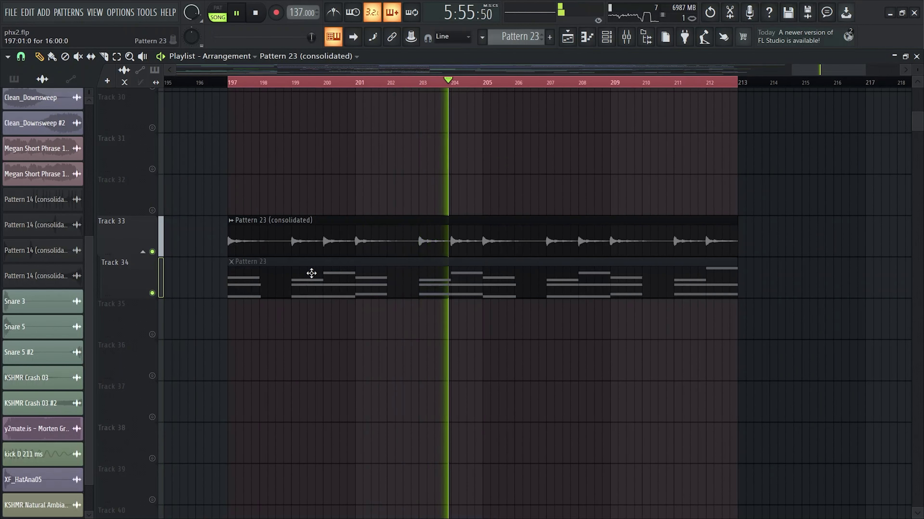
{"action": "double_click", "coordinate": [423, 239]}
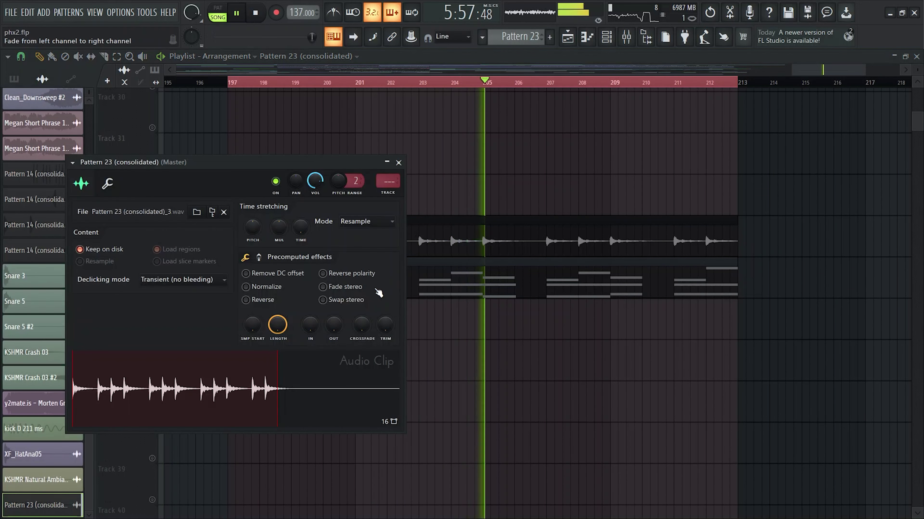
{"action": "key", "text": "Escape"}
Make the Track 33 clip unique, saving its sample as Pattern 23 (consolidated)_3 - Part_1, and reverse the new sample.
{"action": "left_click", "coordinate": [231, 220]}
{"action": "left_click", "coordinate": [469, 234]}
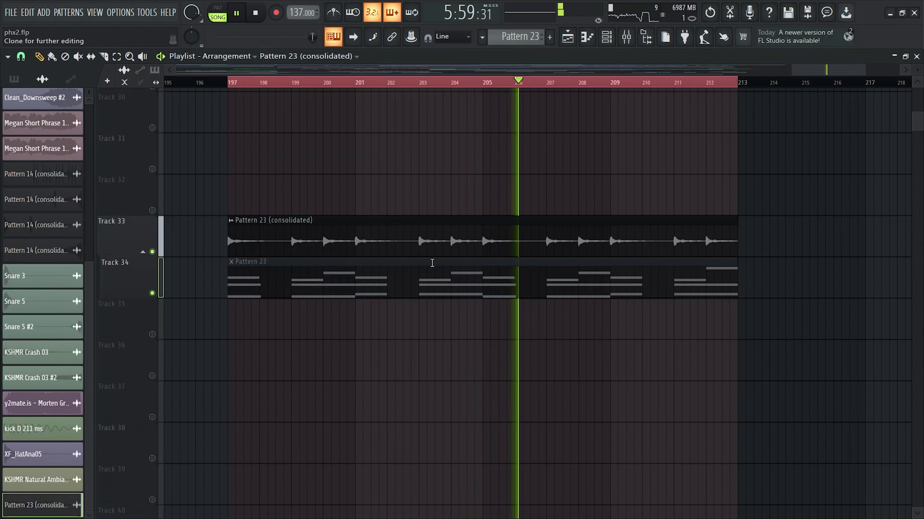
{"action": "left_click", "coordinate": [552, 311]}
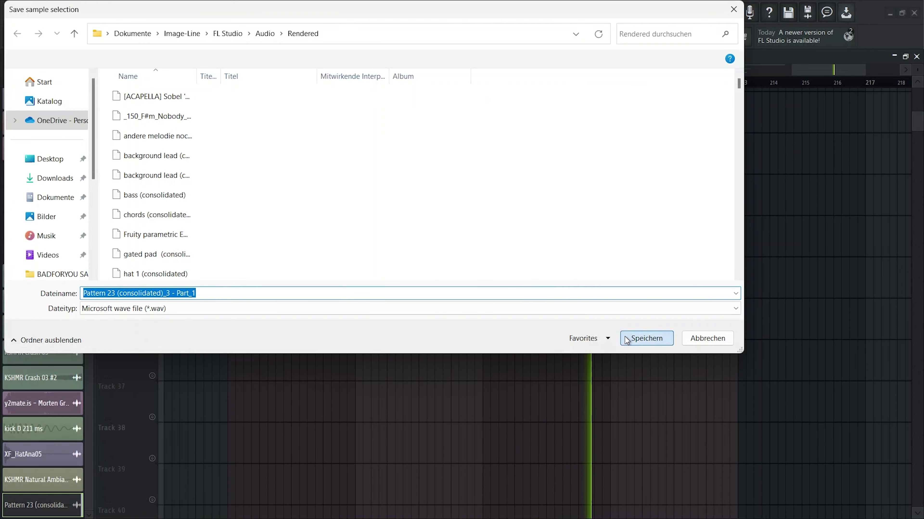
{"action": "left_click", "coordinate": [646, 338]}
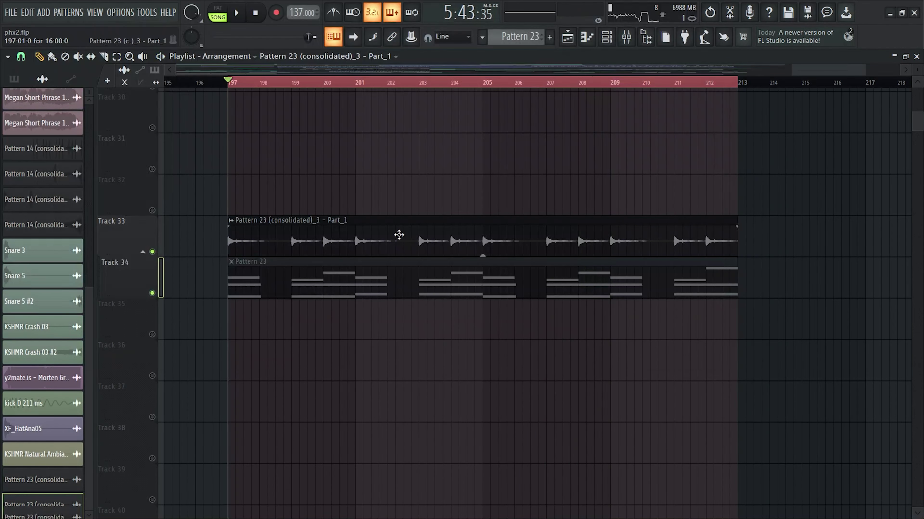
{"action": "double_click", "coordinate": [401, 238]}
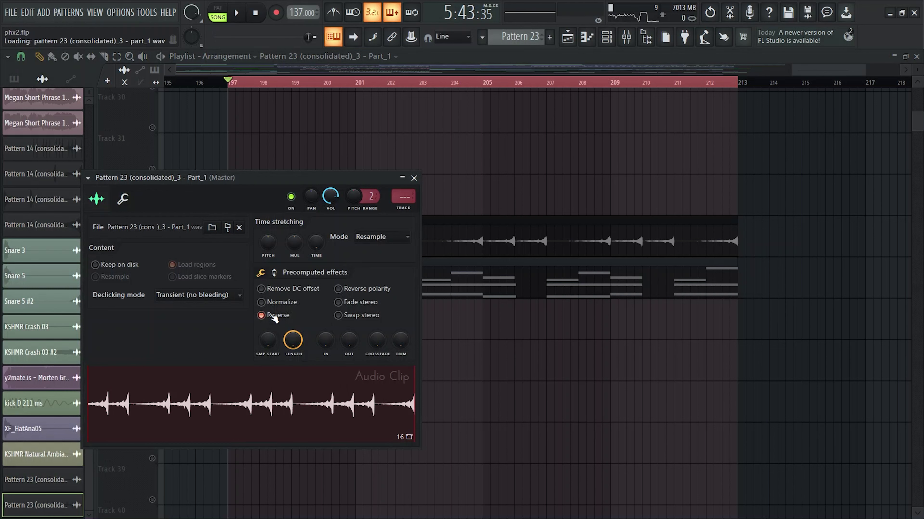
{"action": "key", "text": "Escape"}
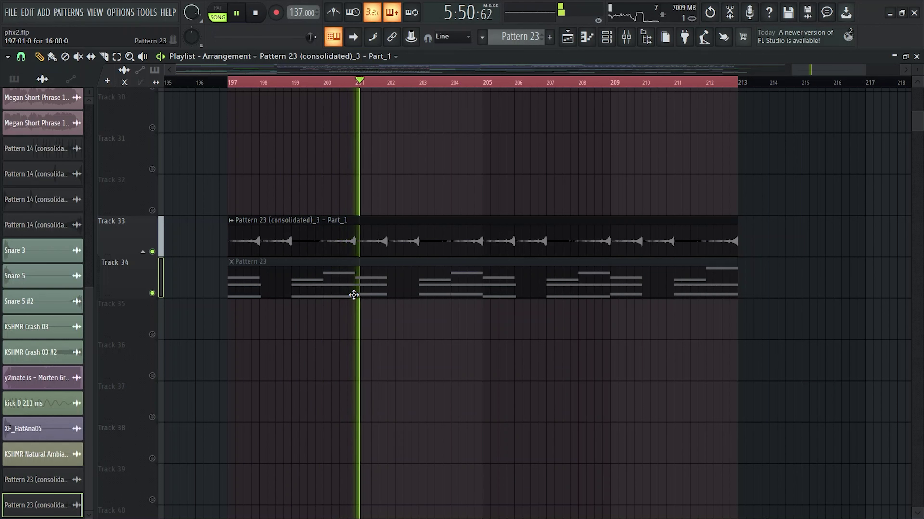
Examine the reversed Pattern 14 clips on Track 32 and check which mixer insert and effects they use.
{"action": "scroll", "coordinate": [597, 231], "scroll_direction": "down", "scroll_amount": 10}
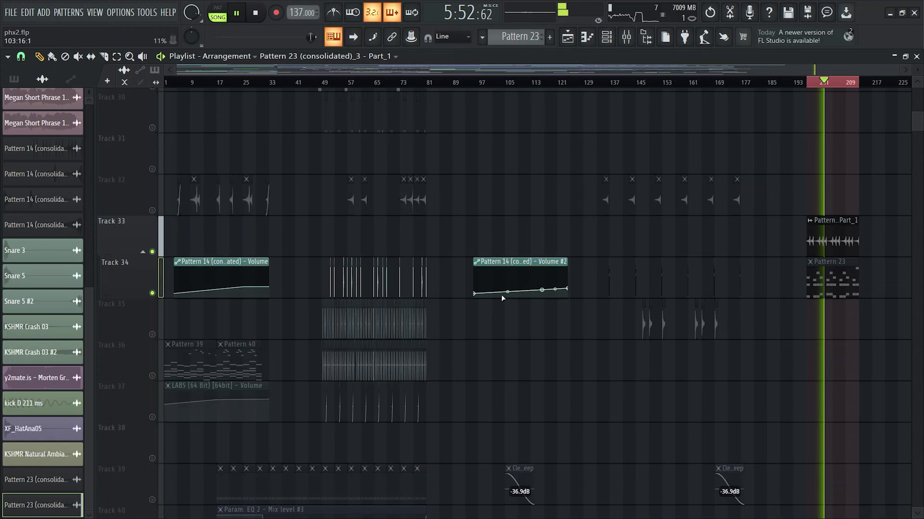
{"action": "left_click_drag", "start_coordinate": [702, 214], "coordinate": [175, 218]}
{"action": "scroll", "coordinate": [243, 225], "scroll_direction": "up", "scroll_amount": 10}
{"action": "double_click", "coordinate": [448, 205]}
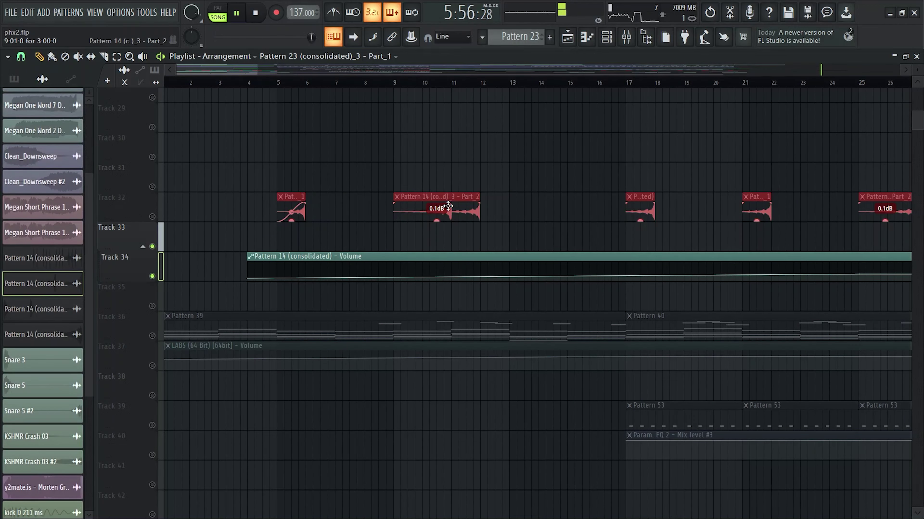
{"action": "key", "text": "Escape"}
{"action": "key", "text": "F9"}
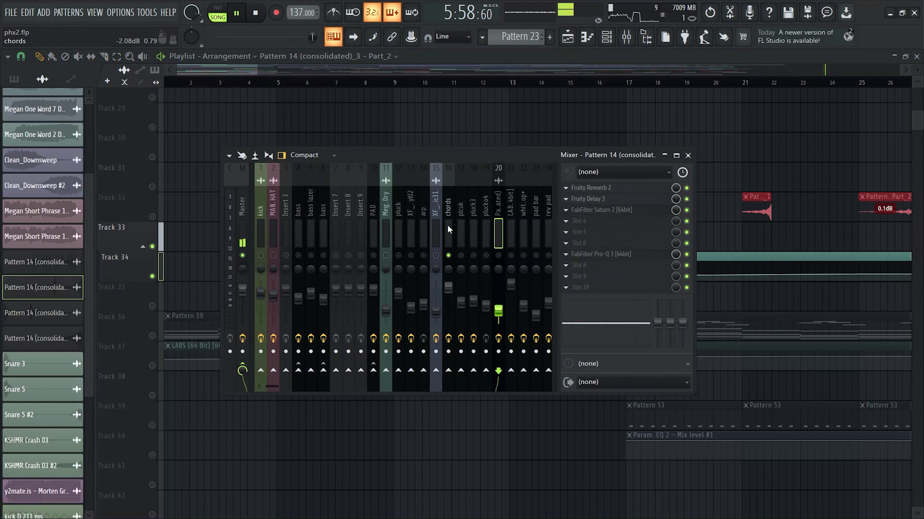
{"action": "key", "text": "F9"}
{"action": "scroll", "coordinate": [419, 199], "scroll_direction": "down", "scroll_amount": 10}
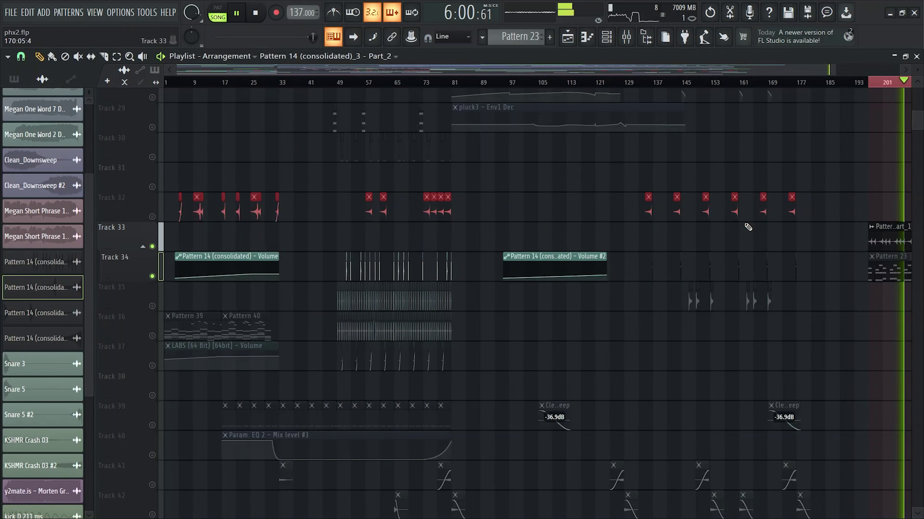
Route the reversed Pattern 23 clip on Track 33 to mixer insert 20, the Pattern 14 (consolidated) channel.
{"action": "scroll", "coordinate": [804, 236], "scroll_direction": "up", "scroll_amount": 8}
{"action": "double_click", "coordinate": [599, 228]}
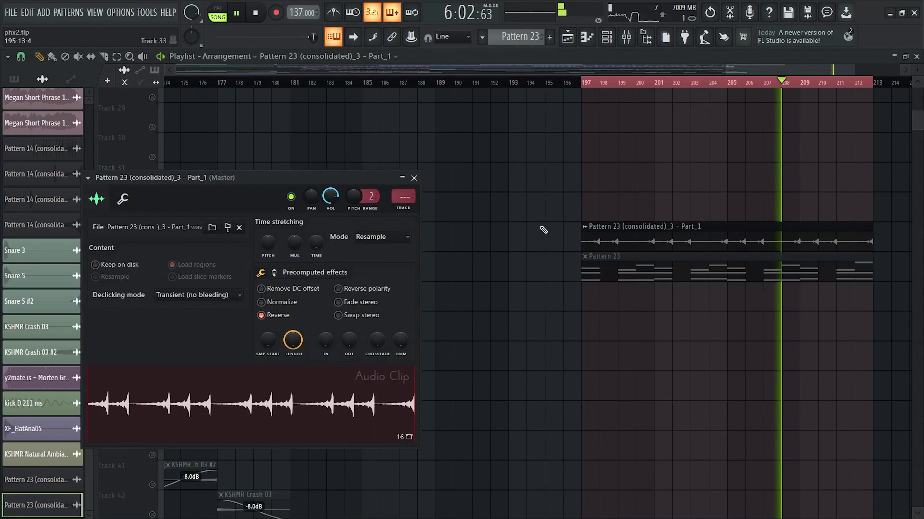
{"action": "left_click_drag", "start_coordinate": [404, 196], "coordinate": [403, 184]}
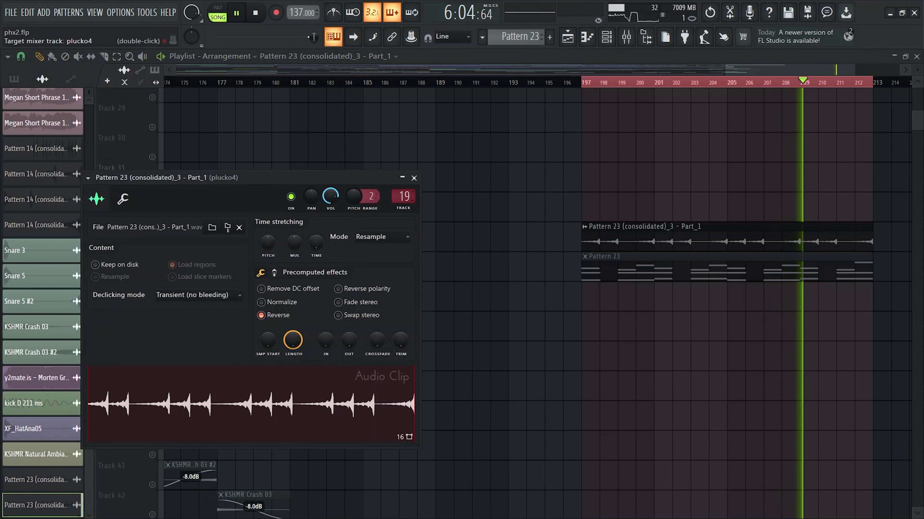
{"action": "key", "text": "Escape"}
{"action": "scroll", "coordinate": [526, 191], "scroll_direction": "up", "scroll_amount": 5}
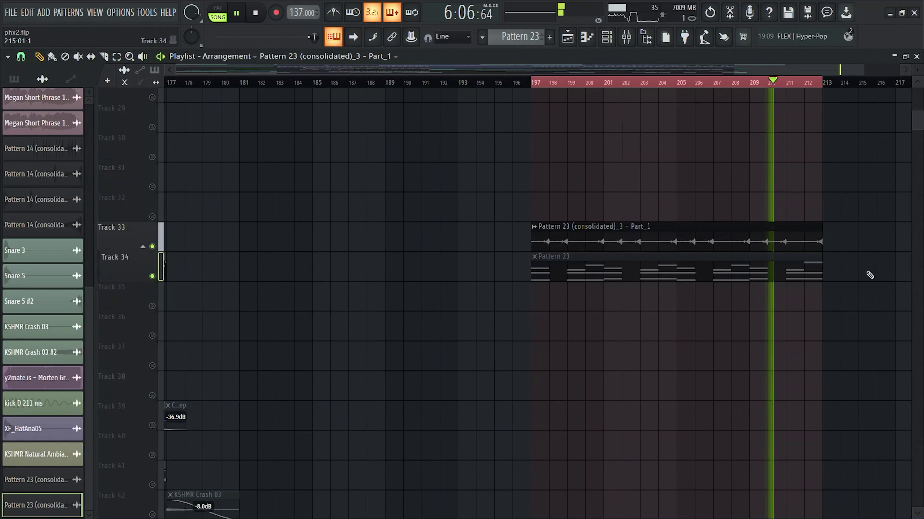
Inspect the Fruity Reeverb 2, Fruity Delay 3, FabFilter Saturn 2 and FabFilter Pro-Q 3 effects on mixer insert 20 during playback.
{"action": "key", "text": "F9"}
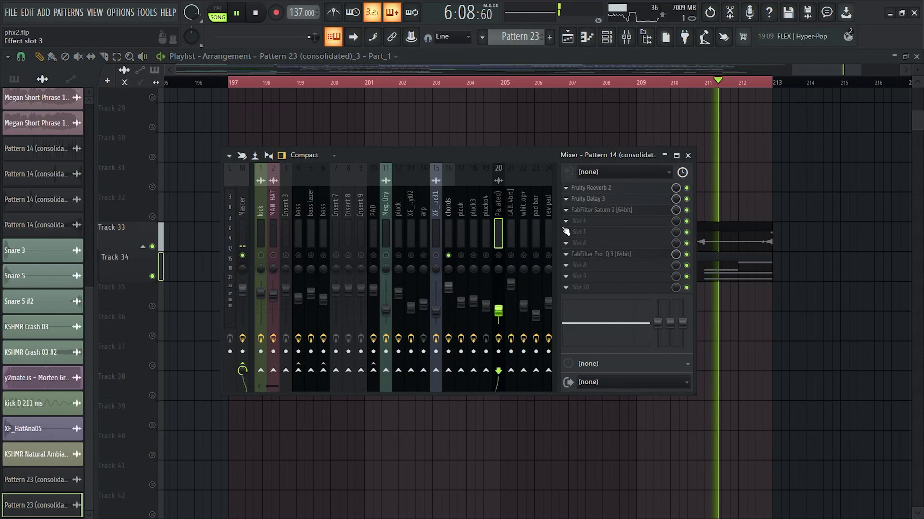
{"action": "left_click", "coordinate": [596, 192]}
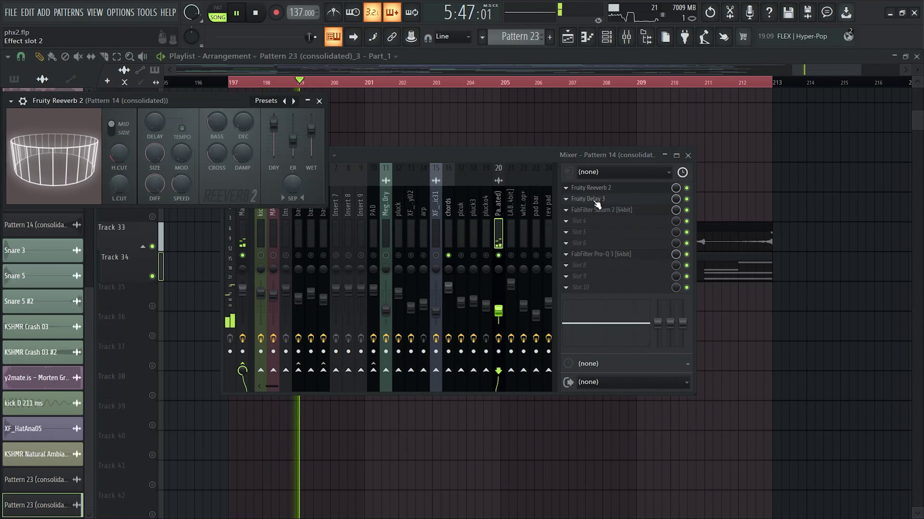
{"action": "left_click", "coordinate": [595, 198]}
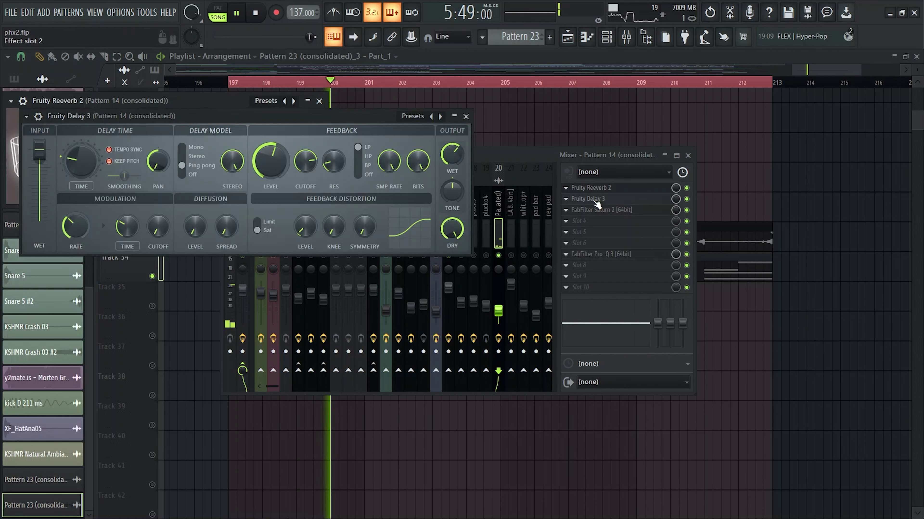
{"action": "left_click_drag", "start_coordinate": [265, 124], "coordinate": [247, 248]}
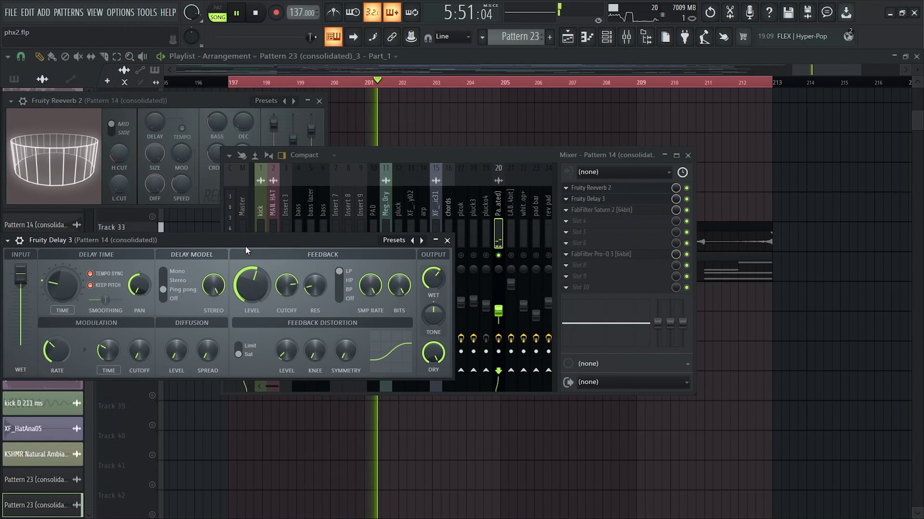
{"action": "left_click", "coordinate": [603, 212]}
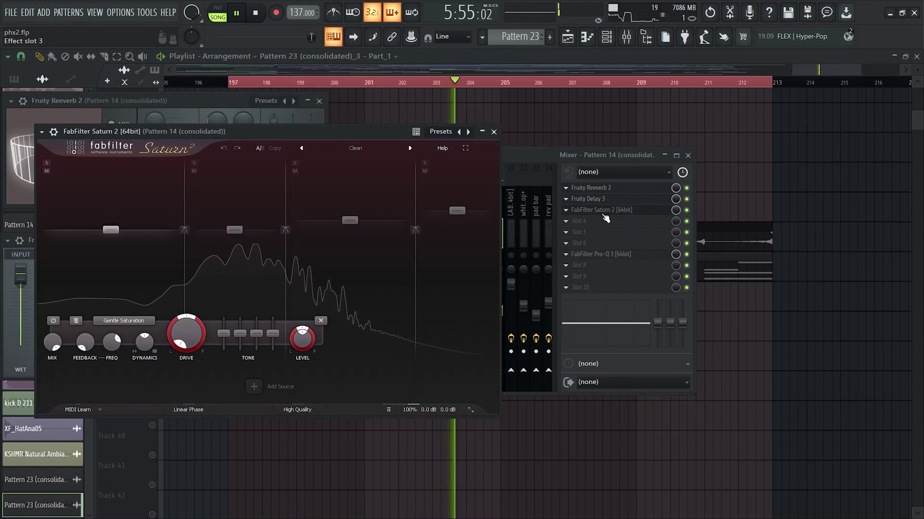
{"action": "key", "text": "Escape"}
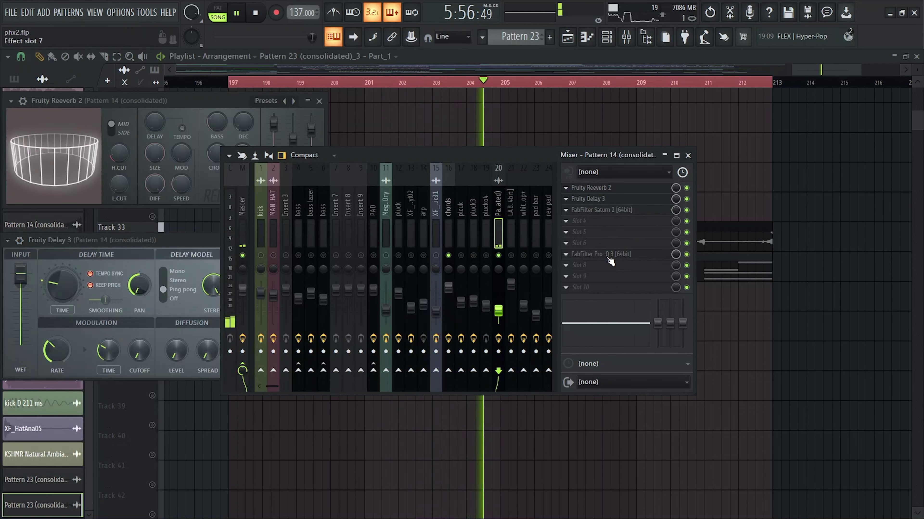
{"action": "left_click", "coordinate": [608, 257]}
{"action": "key", "text": "F12"}
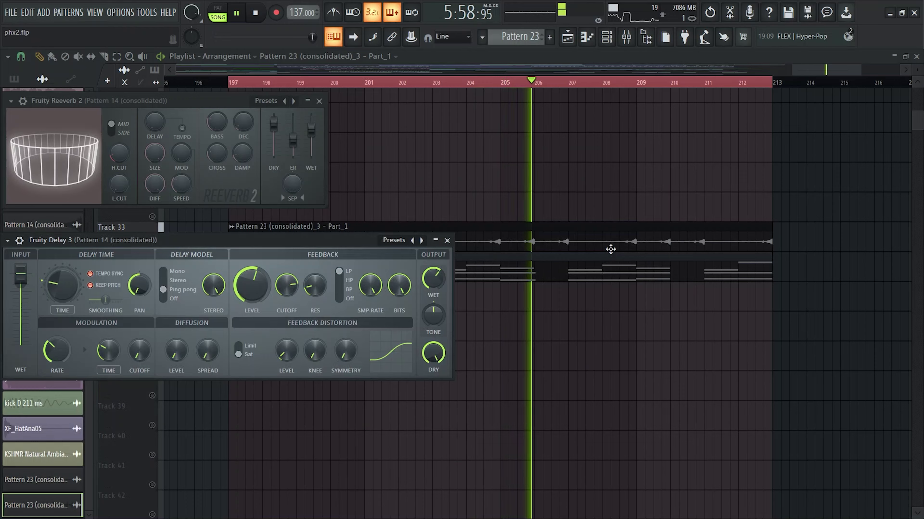
Stop playback and unmute playlist Tracks 36 and 37 holding the piano patterns and LABS volume automation.
{"action": "scroll", "coordinate": [672, 233], "scroll_direction": "down", "scroll_amount": 6}
{"action": "scroll", "coordinate": [505, 226], "scroll_direction": "up", "scroll_amount": 5}
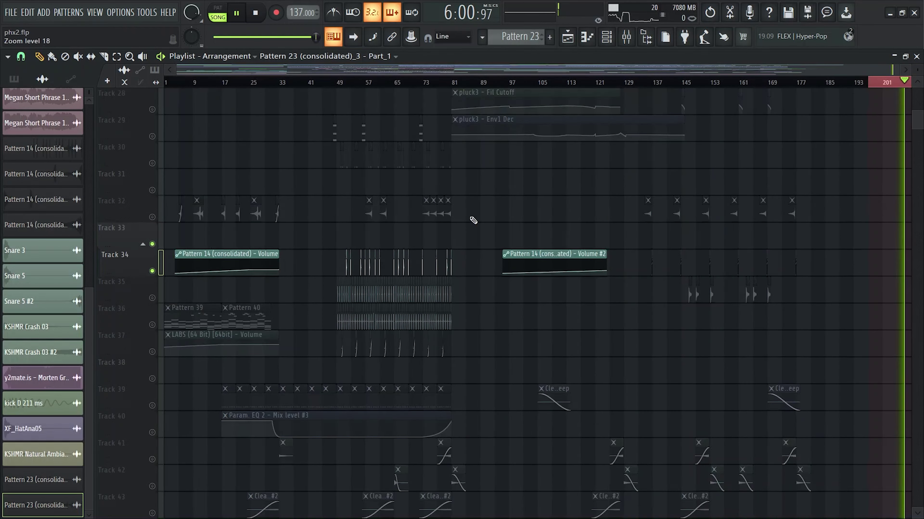
{"action": "scroll", "coordinate": [150, 233], "scroll_direction": "down", "scroll_amount": 3}
{"action": "key", "text": "space"}
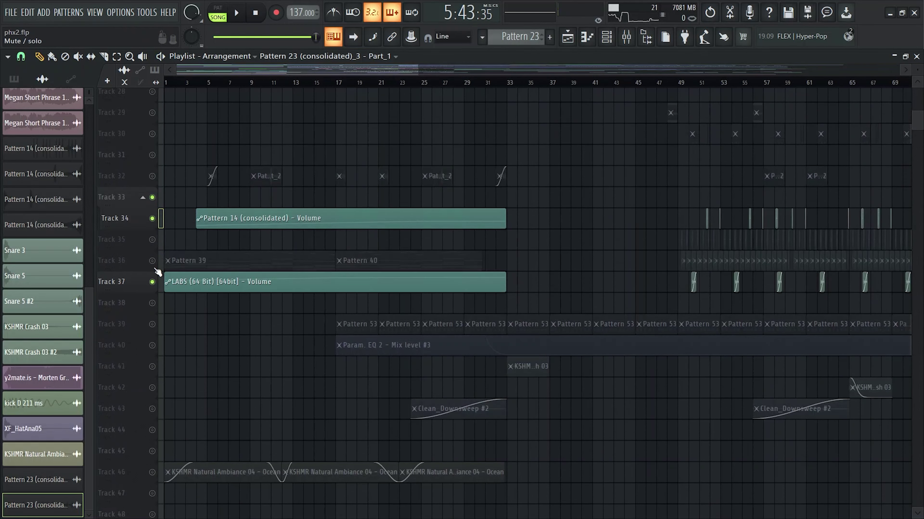
Unmute the pad and rev pad parts on playlist Tracks 1 to 4, 7 and 8.
{"action": "scroll", "coordinate": [231, 223], "scroll_direction": "up", "scroll_amount": 9}
{"action": "scroll", "coordinate": [211, 211], "scroll_direction": "up", "scroll_amount": 1}
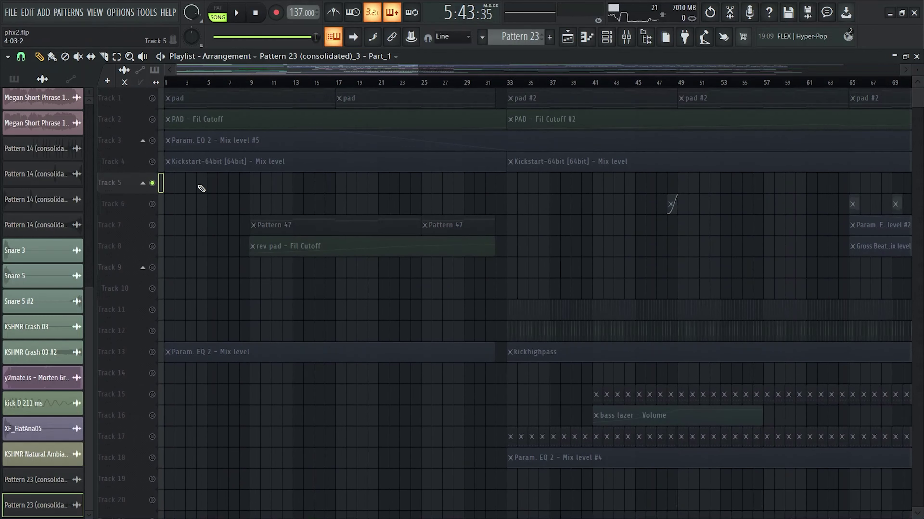
{"action": "left_click_drag", "start_coordinate": [153, 114], "coordinate": [155, 165]}
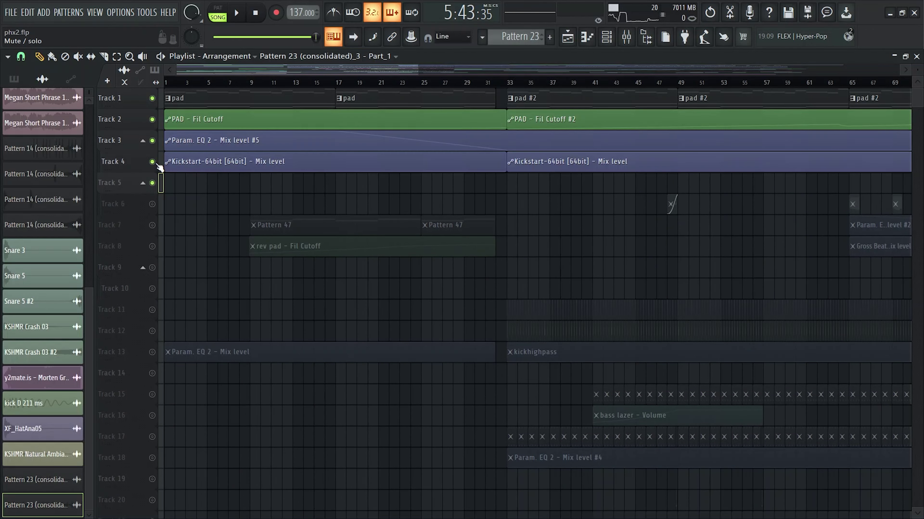
{"action": "scroll", "coordinate": [155, 145], "scroll_direction": "up", "scroll_amount": 3}
{"action": "left_click", "coordinate": [152, 145]}
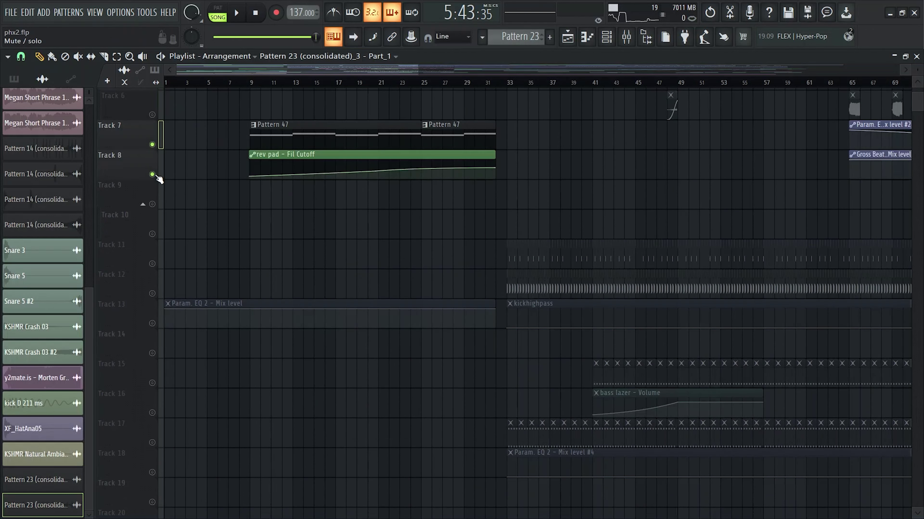
{"action": "left_click", "coordinate": [152, 175]}
Unmute playlist Track 32 with the reversed clips, plus the pad and LABS mixer inserts.
{"action": "scroll", "coordinate": [155, 178], "scroll_direction": "down", "scroll_amount": 3}
{"action": "scroll", "coordinate": [229, 295], "scroll_direction": "up", "scroll_amount": 3}
{"action": "scroll", "coordinate": [206, 324], "scroll_direction": "up", "scroll_amount": 3}
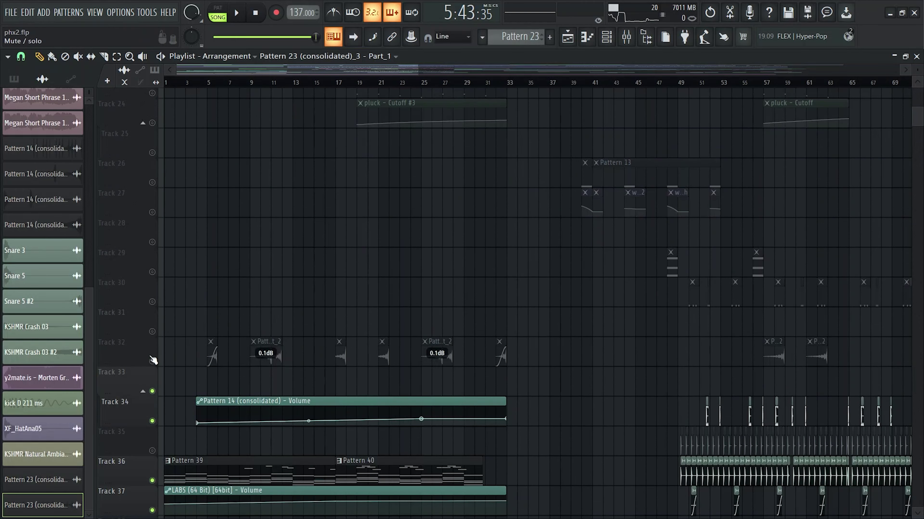
{"action": "left_click", "coordinate": [627, 40]}
{"action": "scroll", "coordinate": [380, 211], "scroll_direction": "down", "scroll_amount": 3}
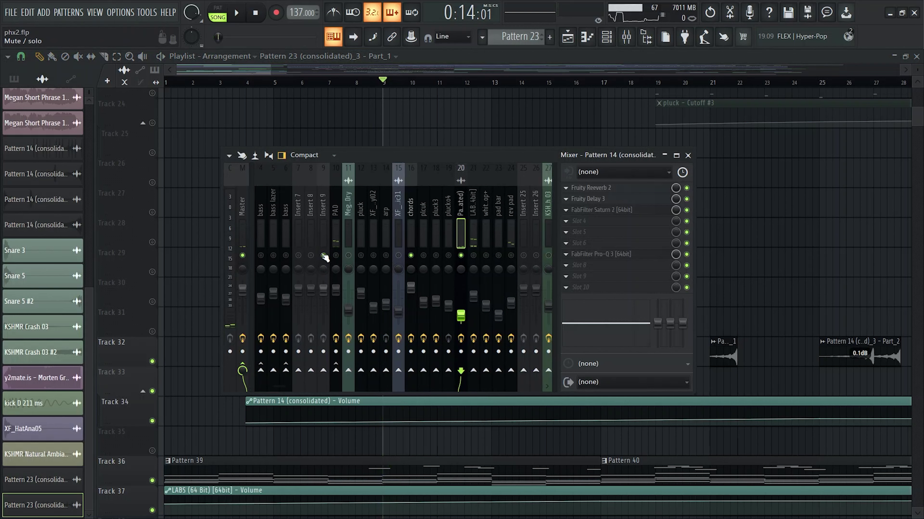
{"action": "scroll", "coordinate": [374, 202], "scroll_direction": "down", "scroll_amount": 6}
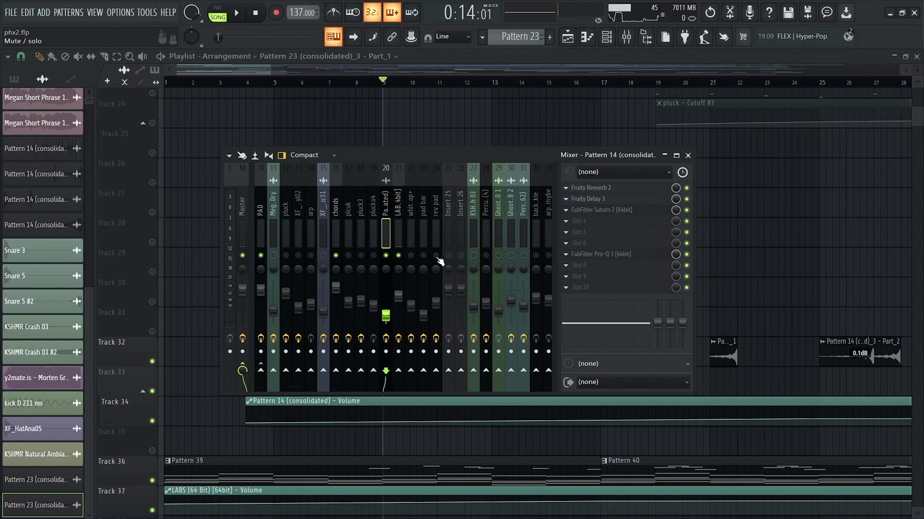
Play the arrangement from bar 9 and examine how the reversed clips on Track 32 layer with the piano and pad tracks.
{"action": "key", "text": "F9"}
{"action": "scroll", "coordinate": [473, 277], "scroll_direction": "down", "scroll_amount": 4}
{"action": "key", "text": "space"}
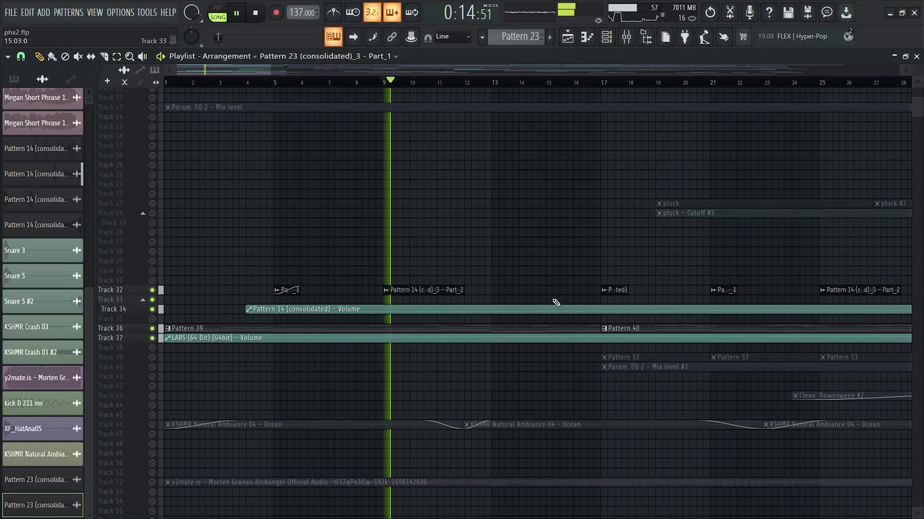
{"action": "scroll", "coordinate": [478, 306], "scroll_direction": "up", "scroll_amount": 4, "text": "ctrl"}
{"action": "scroll", "coordinate": [443, 306], "scroll_direction": "up", "scroll_amount": 4, "text": "alt"}
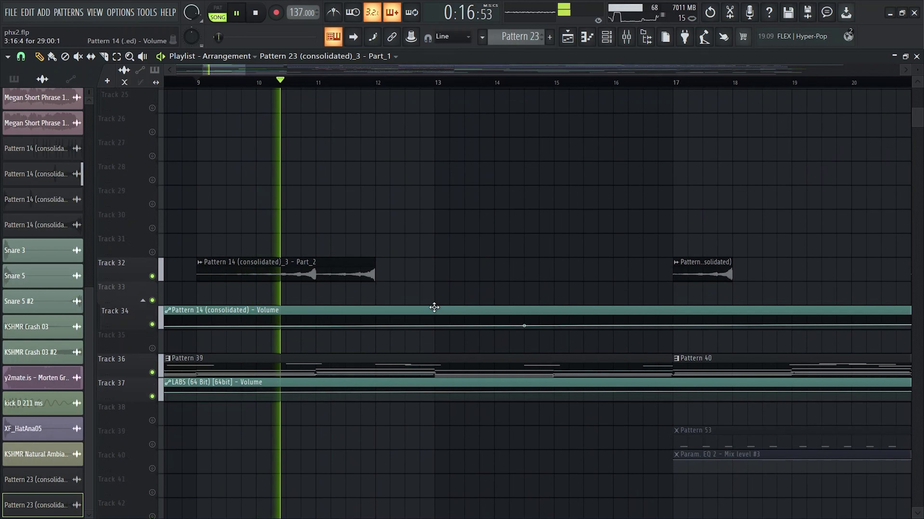
{"action": "scroll", "coordinate": [400, 307], "scroll_direction": "down", "scroll_amount": 4, "text": "ctrl"}
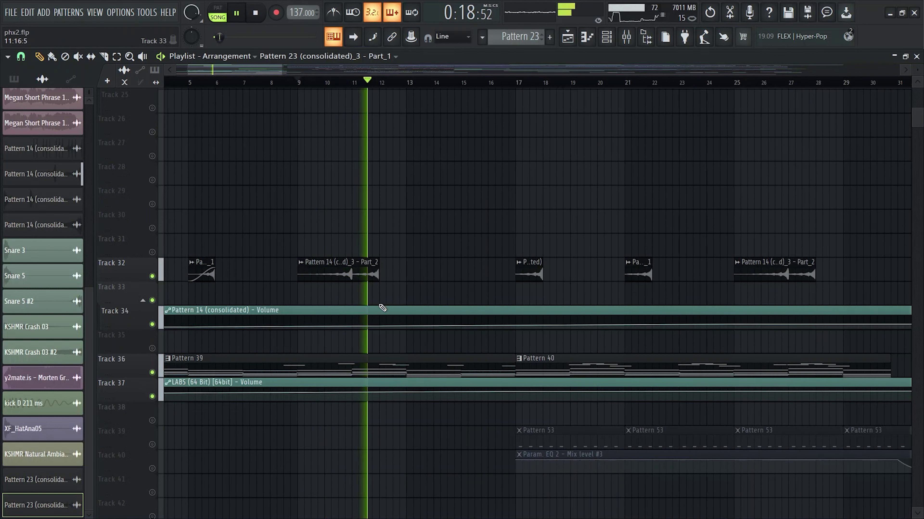
{"action": "scroll", "coordinate": [381, 308], "scroll_direction": "down", "scroll_amount": 2, "text": "ctrl"}
{"action": "scroll", "coordinate": [429, 301], "scroll_direction": "down", "scroll_amount": 4, "text": "alt"}
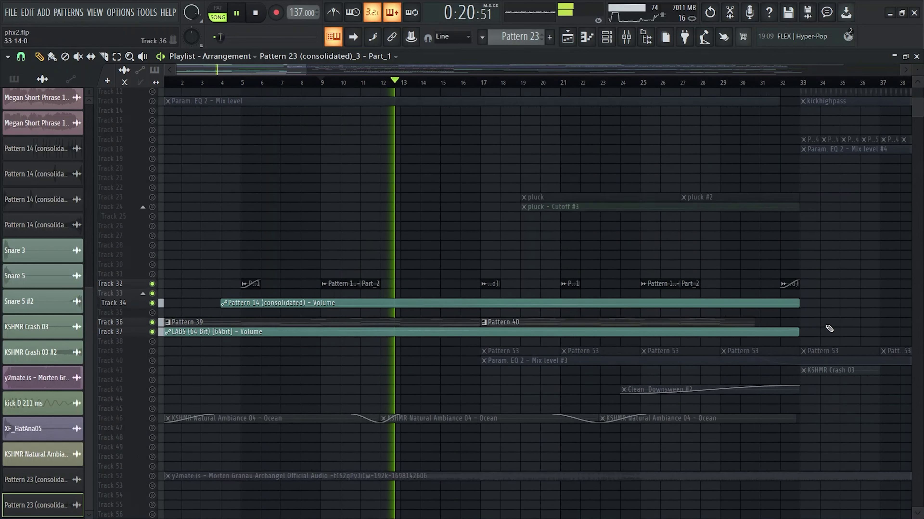
{"action": "scroll", "coordinate": [701, 347], "scroll_direction": "up", "scroll_amount": 2, "text": "ctrl"}
{"action": "scroll", "coordinate": [549, 315], "scroll_direction": "up", "scroll_amount": 4, "text": "alt"}
{"action": "scroll", "coordinate": [464, 284], "scroll_direction": "down", "scroll_amount": 3, "text": "alt"}
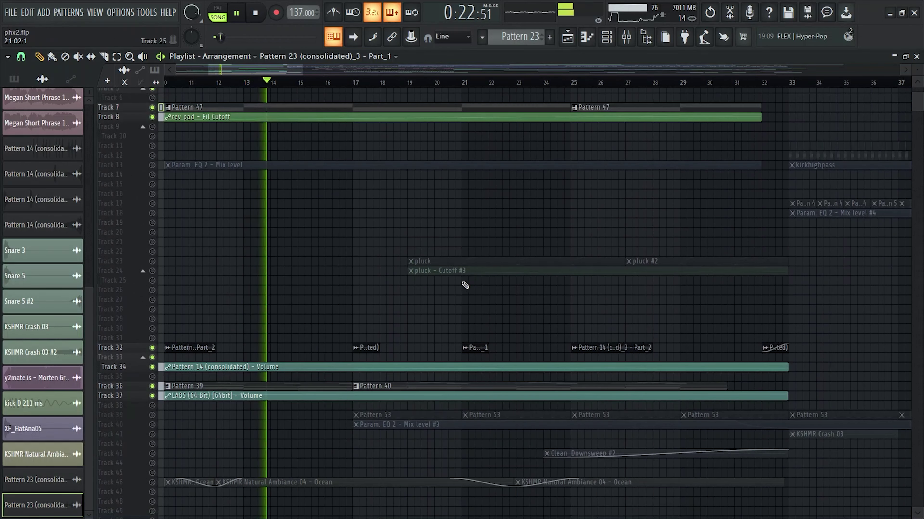
{"action": "scroll", "coordinate": [400, 269], "scroll_direction": "up", "scroll_amount": 5, "text": "alt"}
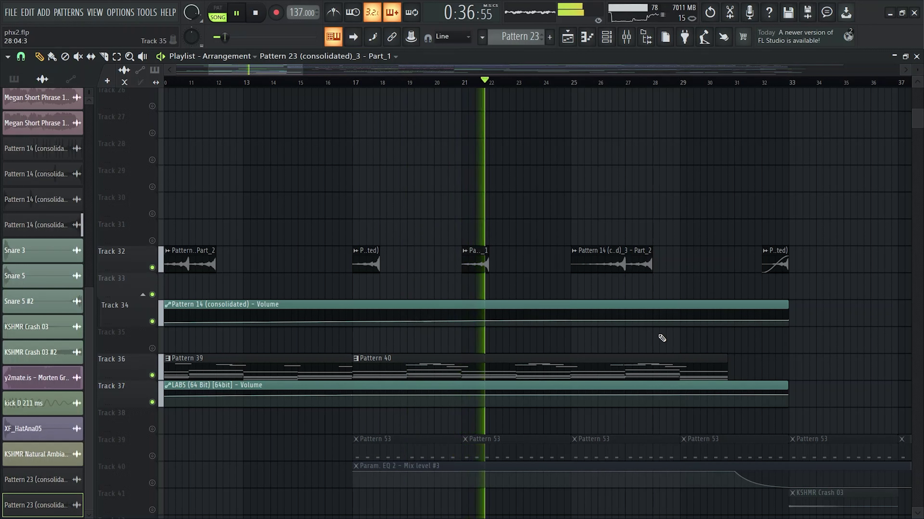
Examine how the reversed clips on Track 32 line up with the pad, rev pad and piano tracks during playback.
{"action": "scroll", "coordinate": [662, 338], "scroll_direction": "down", "scroll_amount": 4}
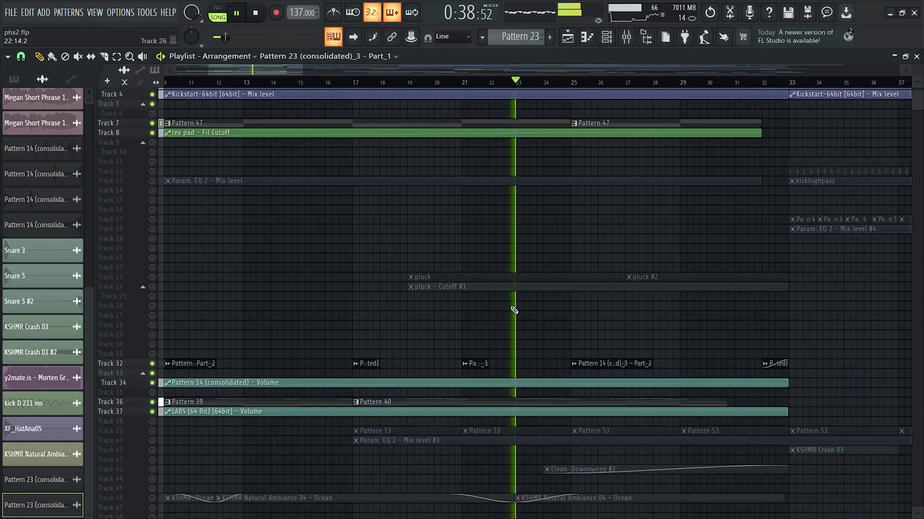
{"action": "scroll", "coordinate": [542, 309], "scroll_direction": "down", "scroll_amount": 4}
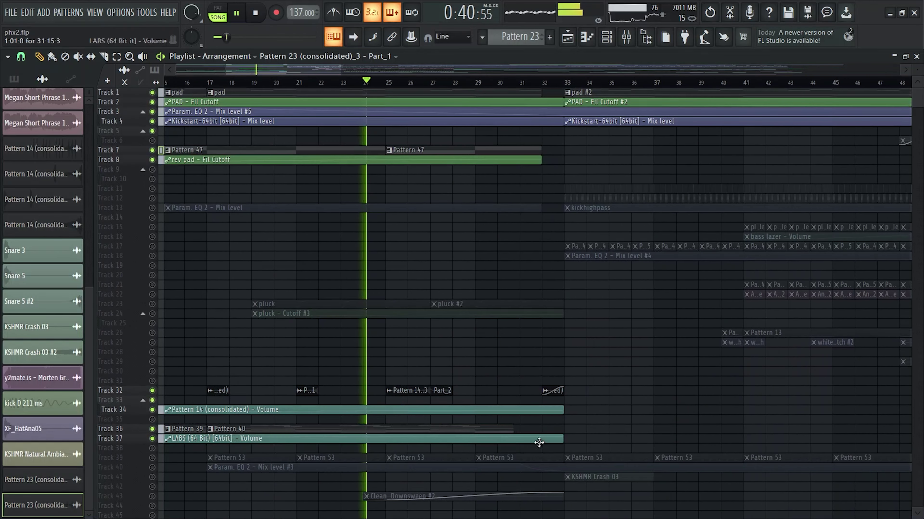
{"action": "scroll", "coordinate": [463, 444], "scroll_direction": "up", "scroll_amount": 6}
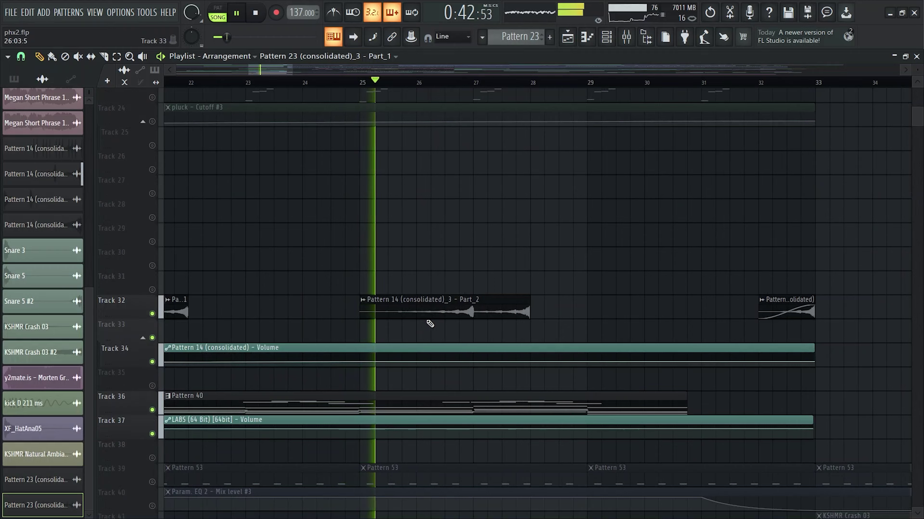
{"action": "scroll", "coordinate": [426, 320], "scroll_direction": "down", "scroll_amount": 6}
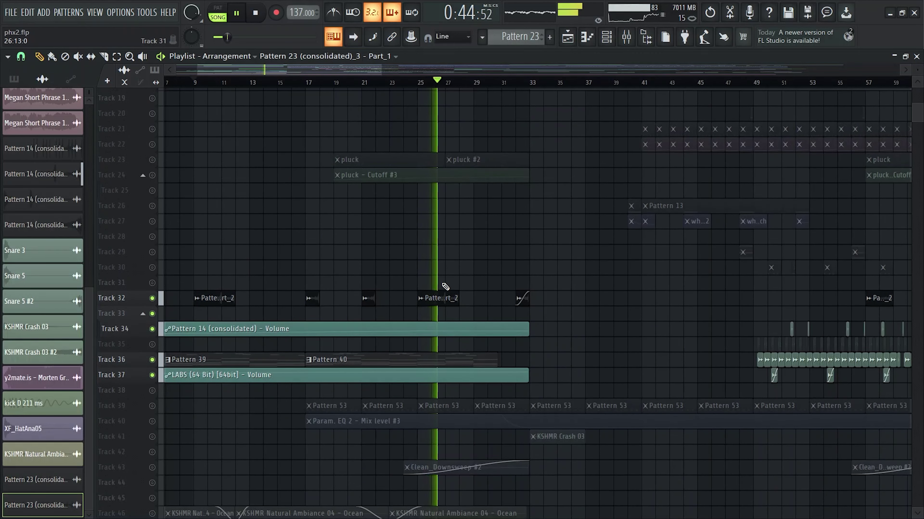
{"action": "scroll", "coordinate": [463, 313], "scroll_direction": "down", "scroll_amount": 2}
{"action": "scroll", "coordinate": [462, 305], "scroll_direction": "up", "scroll_amount": 3}
{"action": "scroll", "coordinate": [460, 299], "scroll_direction": "down", "scroll_amount": 4}
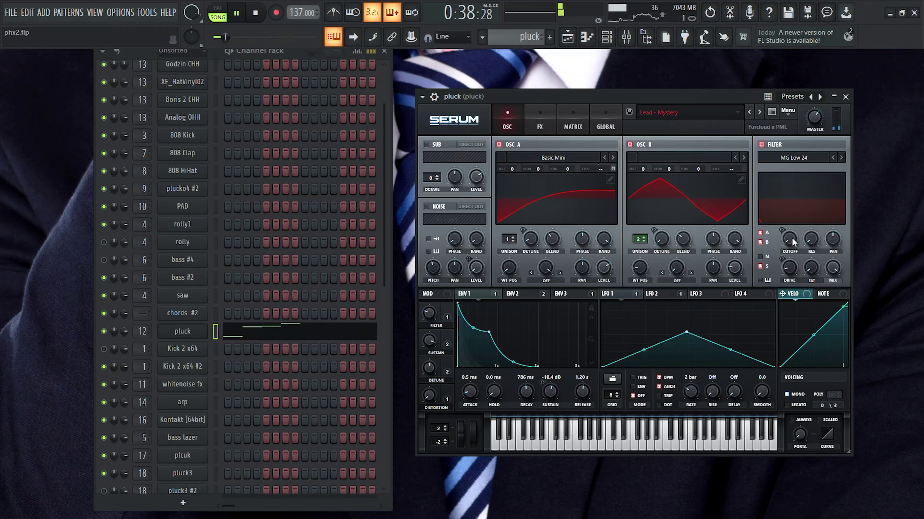
Display the playlist and examine the pluck patterns on Track 23 with the Cutoff #3 automation on Track 24.
{"action": "left_click", "coordinate": [569, 39]}
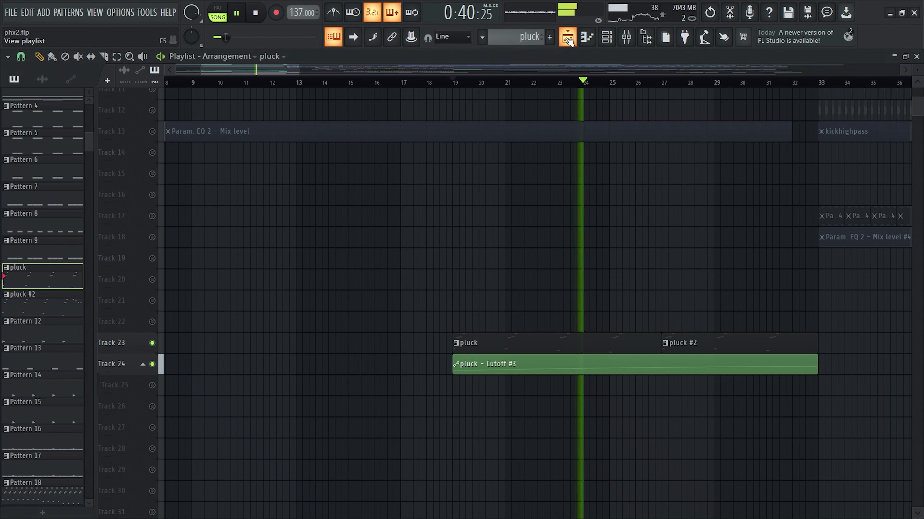
{"action": "scroll", "coordinate": [509, 367], "scroll_direction": "right", "scroll_amount": 3}
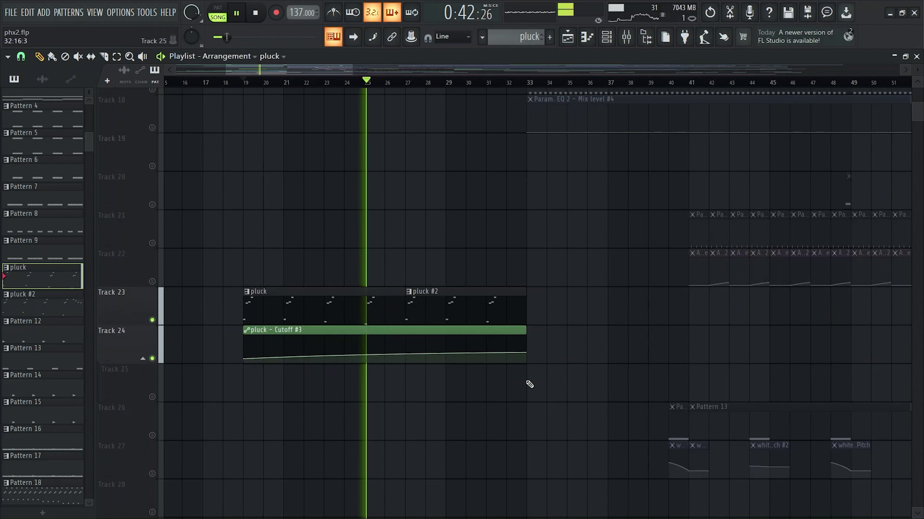
{"action": "scroll", "coordinate": [373, 357], "scroll_direction": "down", "scroll_amount": 2}
{"action": "scroll", "coordinate": [332, 374], "scroll_direction": "down", "scroll_amount": 1}
{"action": "scroll", "coordinate": [247, 382], "scroll_direction": "up", "scroll_amount": 3}
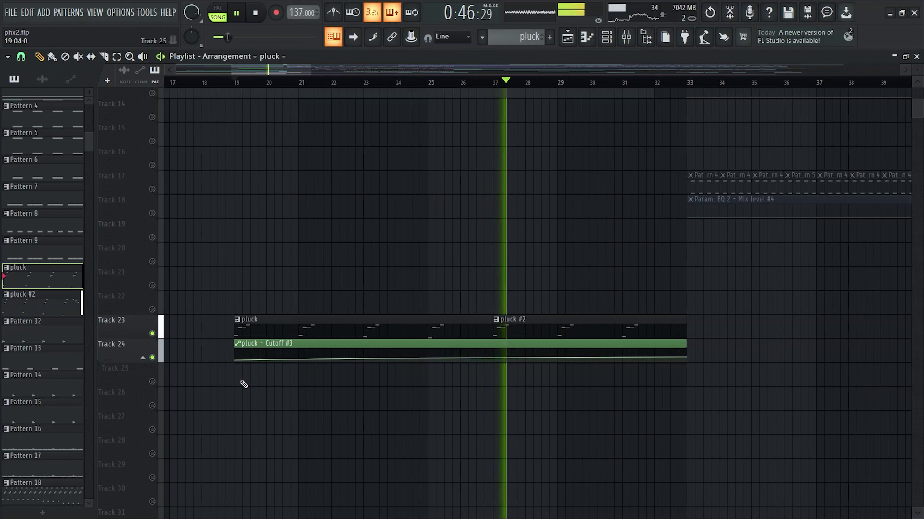
{"action": "scroll", "coordinate": [285, 396], "scroll_direction": "down", "scroll_amount": 3}
{"action": "scroll", "coordinate": [512, 428], "scroll_direction": "up", "scroll_amount": 3}
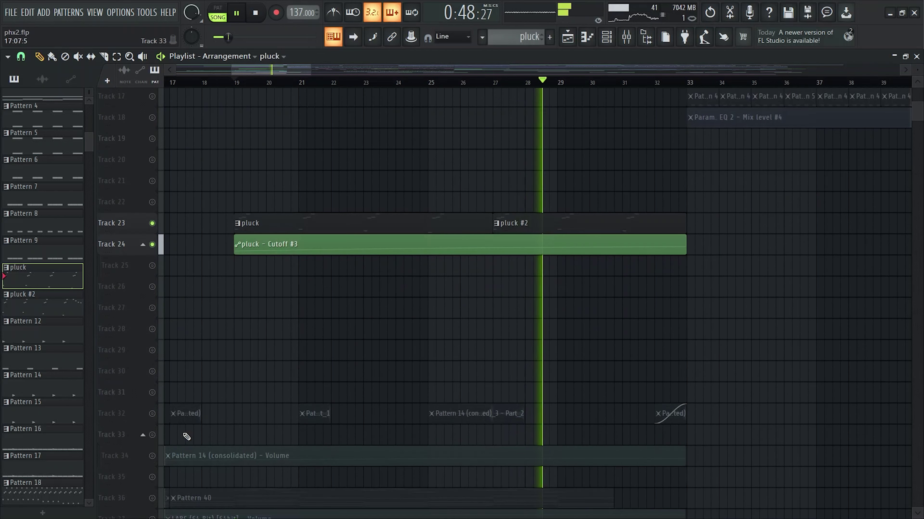
Open the pluck pattern in the piano roll and examine its repeating note phrases and velocities.
{"action": "key", "text": "F5"}
{"action": "left_click", "coordinate": [272, 327]}
{"action": "scroll", "coordinate": [246, 330], "scroll_direction": "down", "scroll_amount": 3}
{"action": "scroll", "coordinate": [136, 288], "scroll_direction": "up", "scroll_amount": 2}
{"action": "scroll", "coordinate": [917, 69], "scroll_direction": "up", "scroll_amount": 4}
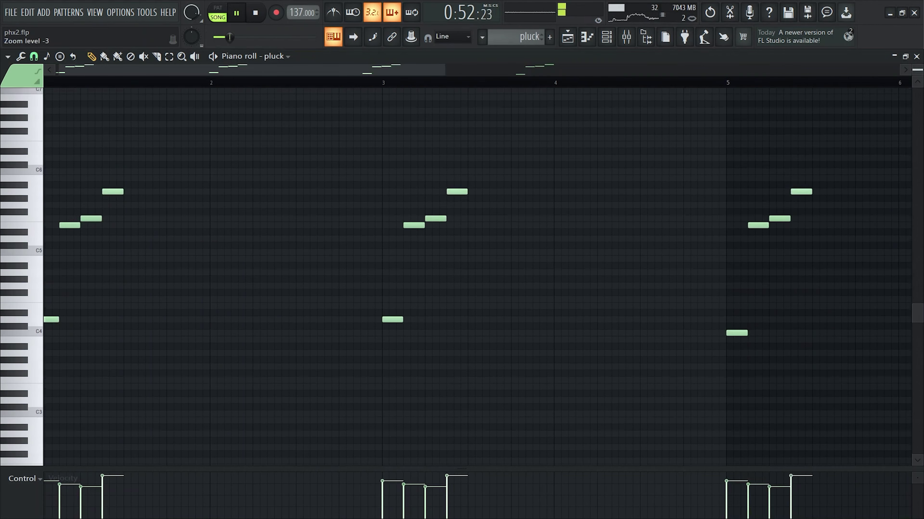
{"action": "scroll", "coordinate": [511, 196], "scroll_direction": "down", "scroll_amount": 2}
{"action": "scroll", "coordinate": [515, 202], "scroll_direction": "down", "scroll_amount": 2}
{"action": "scroll", "coordinate": [511, 209], "scroll_direction": "up", "scroll_amount": 3}
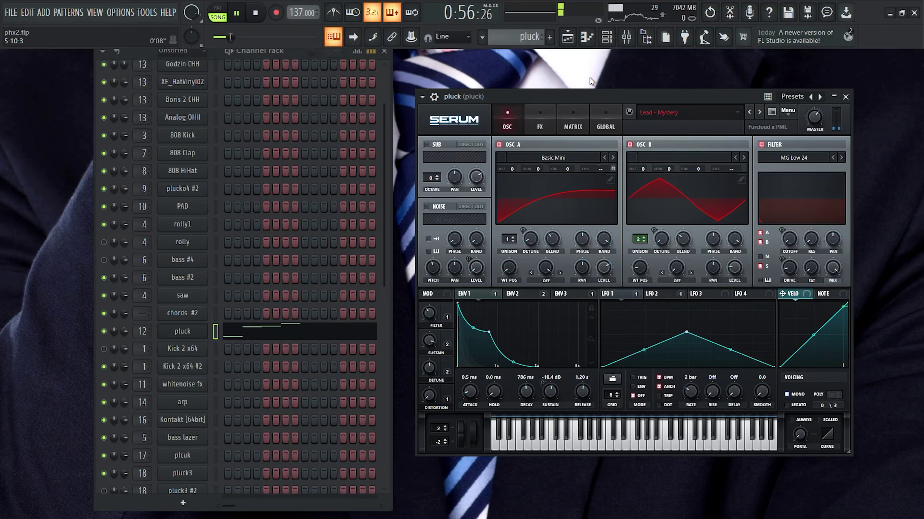
Return to the playlist and find the Pattern 53 clips on Track 39 with the Param. EQ 2 automation on Track 40.
{"action": "left_click", "coordinate": [569, 37]}
{"action": "scroll", "coordinate": [488, 311], "scroll_direction": "down", "scroll_amount": 5}
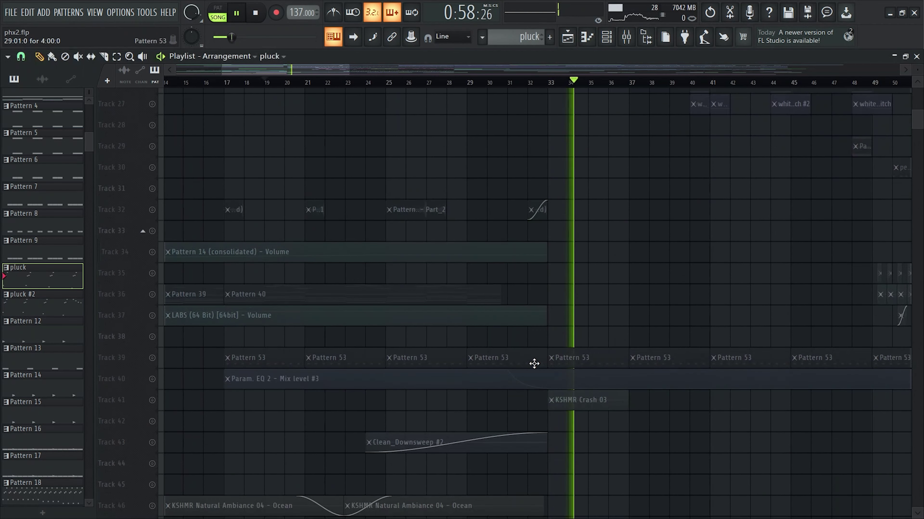
{"action": "scroll", "coordinate": [535, 360], "scroll_direction": "down", "scroll_amount": 3}
{"action": "scroll", "coordinate": [509, 321], "scroll_direction": "down", "scroll_amount": 2}
{"action": "scroll", "coordinate": [305, 355], "scroll_direction": "up", "scroll_amount": 3}
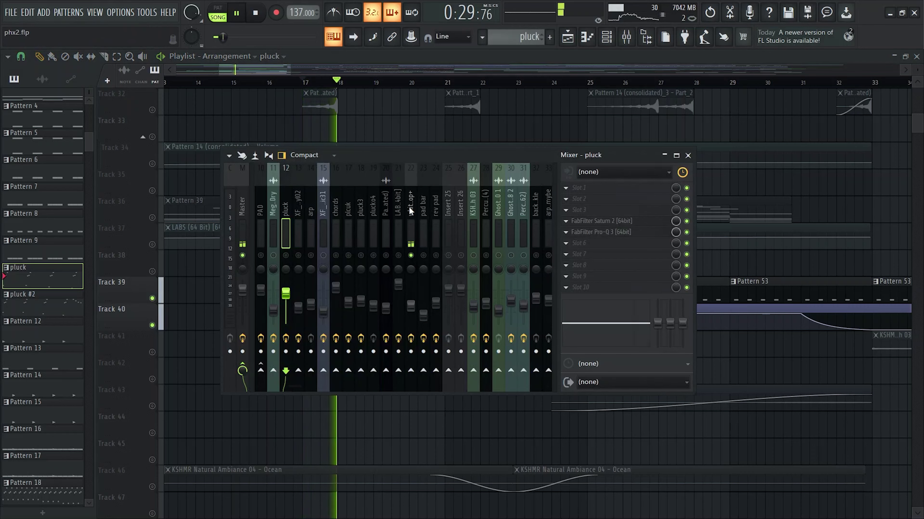
Close the mixer, open Pattern 53 from Track 39 and bring its whitenoise drop+ channel into view in the channel rack.
{"action": "key", "text": "F9"}
{"action": "double_click", "coordinate": [407, 283]}
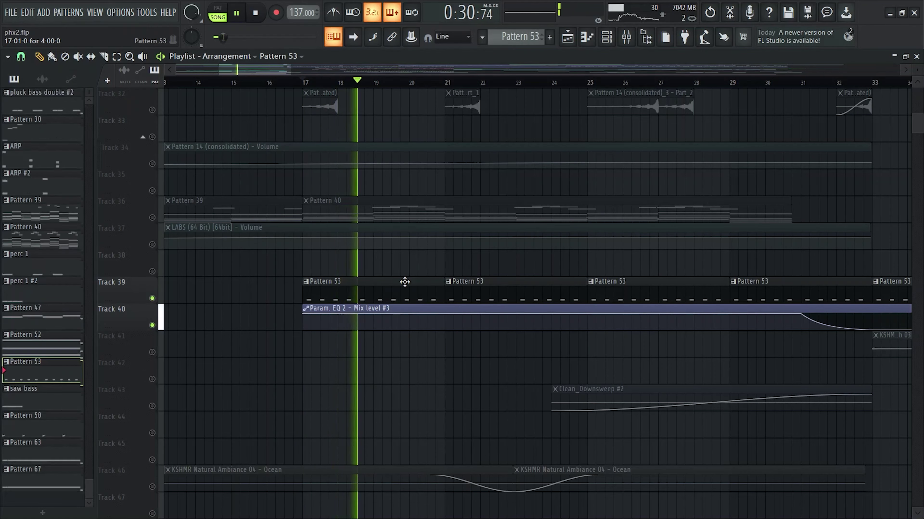
{"action": "key", "text": "Escape"}
{"action": "scroll", "coordinate": [255, 328], "scroll_direction": "down", "scroll_amount": 5}
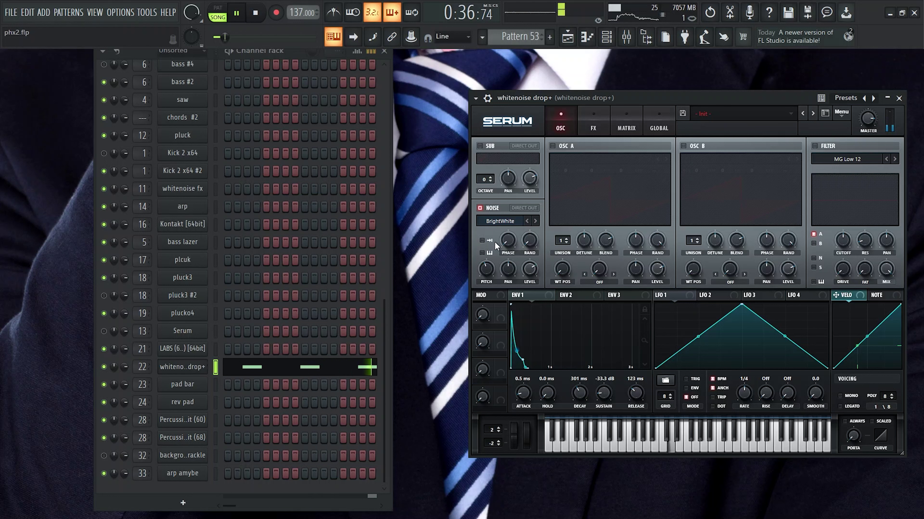
Try other Analog noise samples in the whitenoise drop+ Serum, from J 60 through to J106 HP_Cho.
{"action": "left_click", "coordinate": [491, 220]}
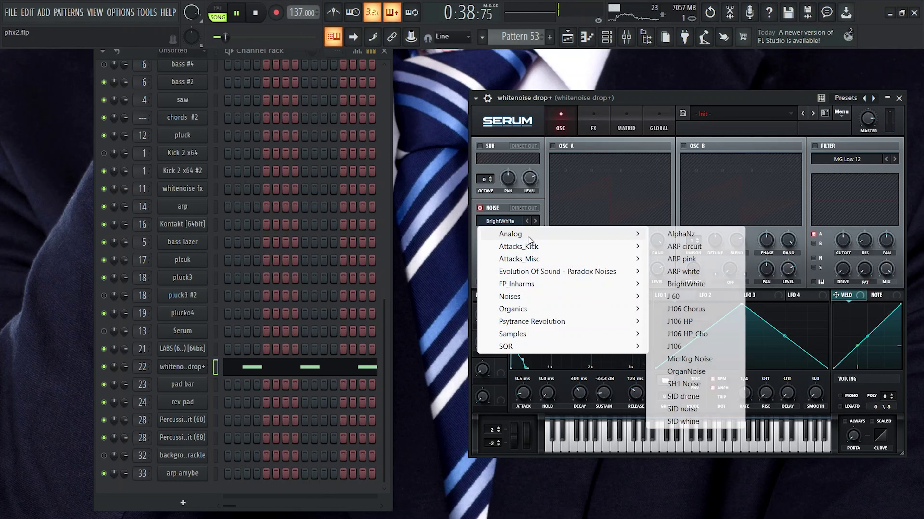
{"action": "left_click", "coordinate": [682, 300]}
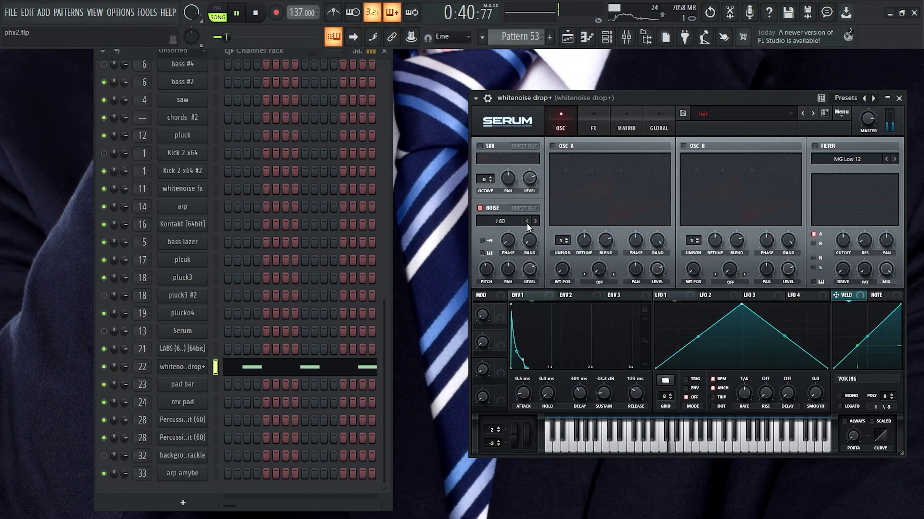
{"action": "left_click", "coordinate": [536, 222]}
{"action": "left_click", "coordinate": [508, 223]}
{"action": "left_click", "coordinate": [534, 221]}
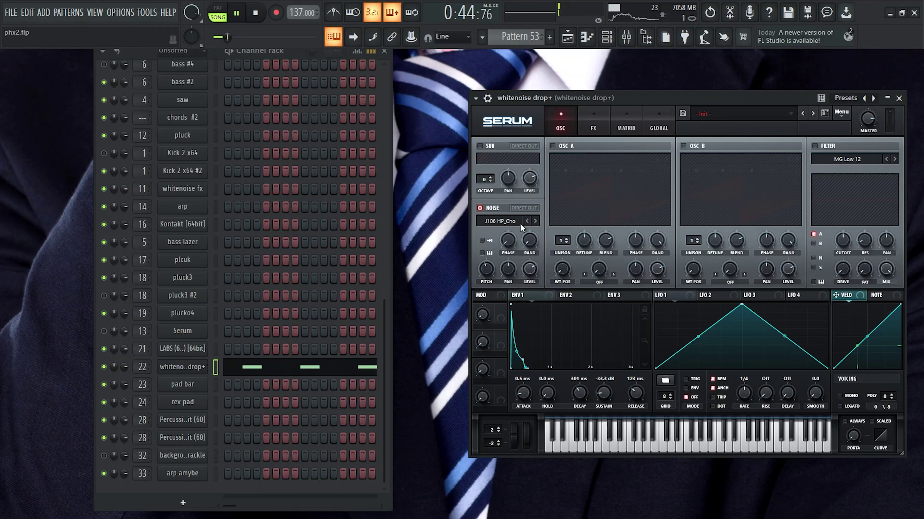
Pick ARP white from Serum's Analog noises, advance to the following sample, and close the synth.
{"action": "left_click", "coordinate": [503, 223]}
{"action": "mouse_move", "coordinate": [522, 240]}
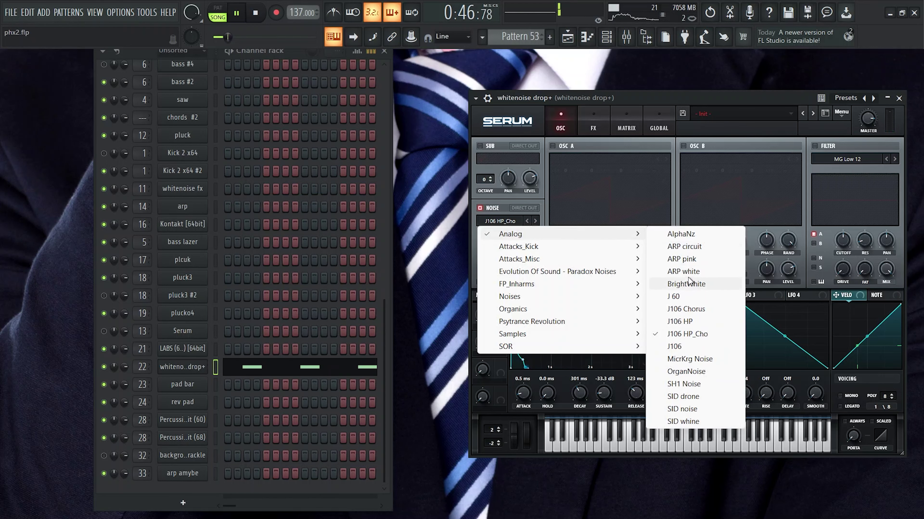
{"action": "left_click", "coordinate": [683, 272]}
{"action": "left_click", "coordinate": [535, 221]}
{"action": "key", "text": "Escape"}
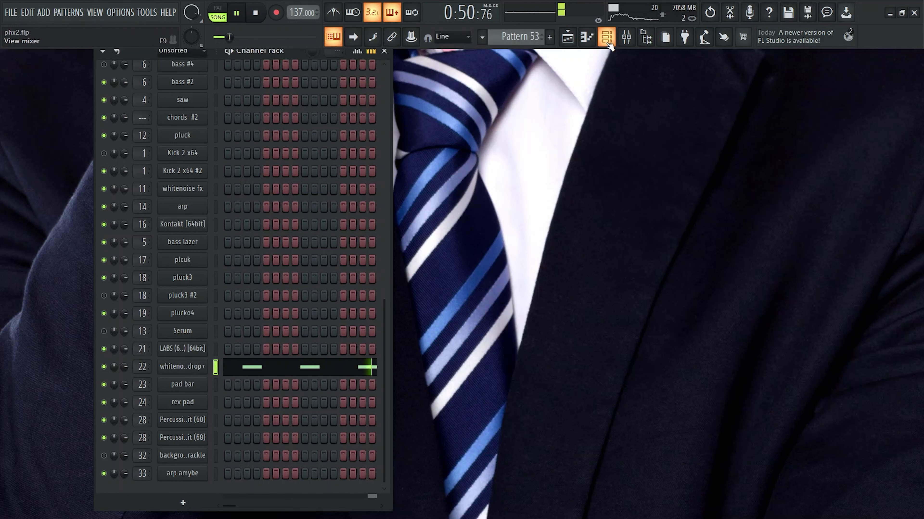
Show the whitenoise drop+ mixer insert and inspect its FabFilter Pro-Q 3 and Saturn 2 settings.
{"action": "left_click", "coordinate": [626, 36]}
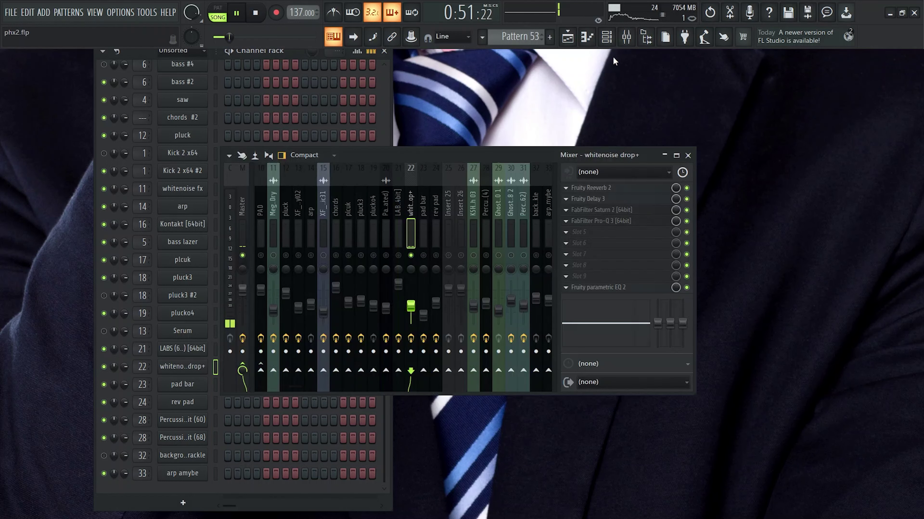
{"action": "left_click", "coordinate": [596, 222]}
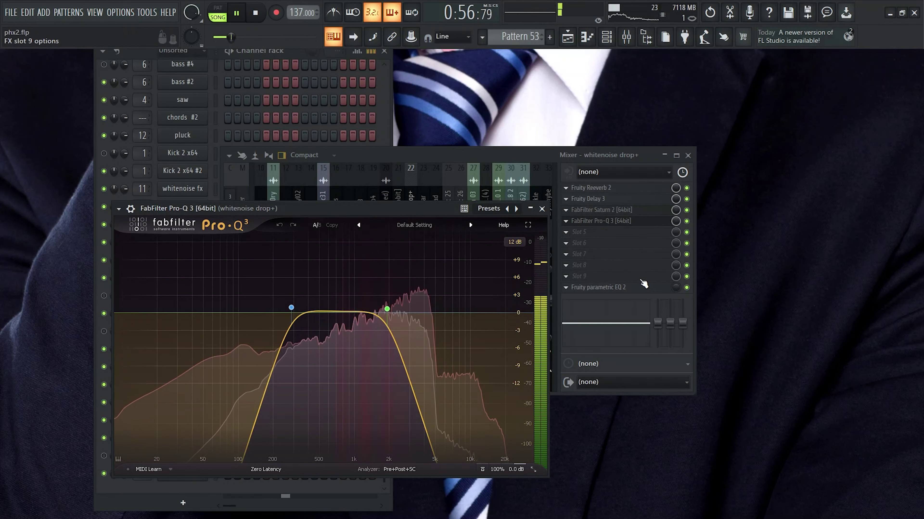
{"action": "key", "text": "Escape"}
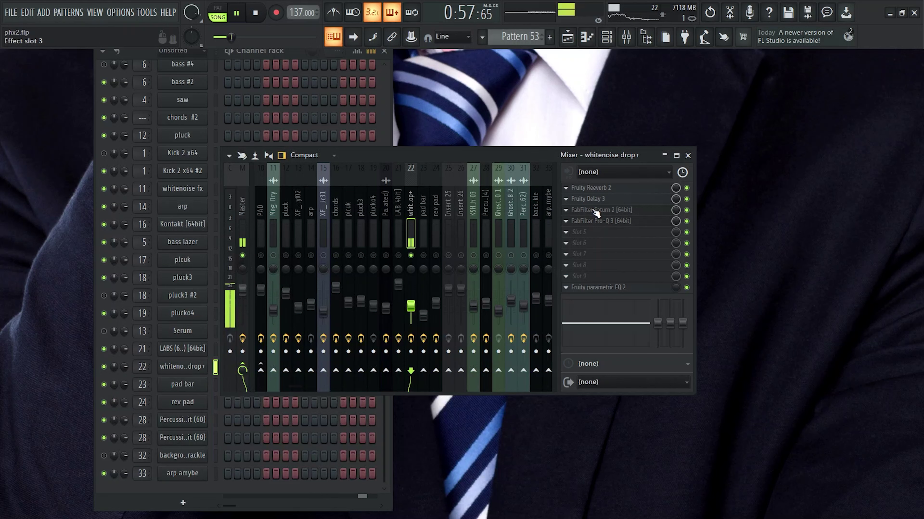
{"action": "left_click", "coordinate": [597, 212]}
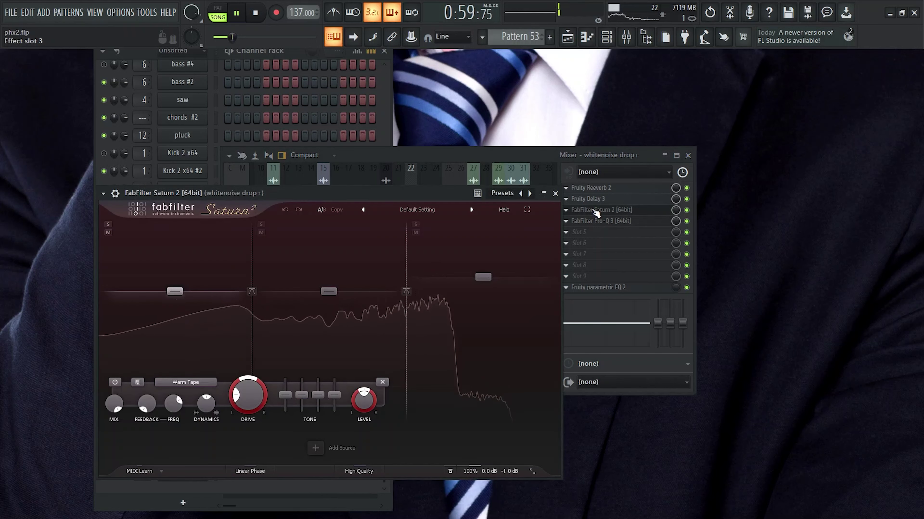
{"action": "key", "text": "Escape"}
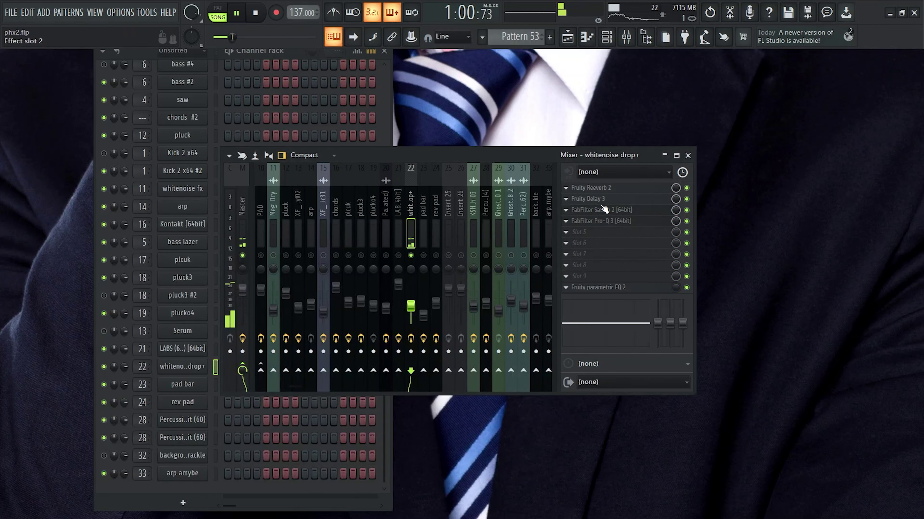
Inspect the Fruity Reeverb 2, Fruity Delay 3 and Fruity parametric EQ 2 settings on the whitenoise drop+ insert.
{"action": "left_click", "coordinate": [605, 189]}
{"action": "left_click", "coordinate": [616, 200]}
{"action": "left_click_drag", "start_coordinate": [320, 175], "coordinate": [290, 287]}
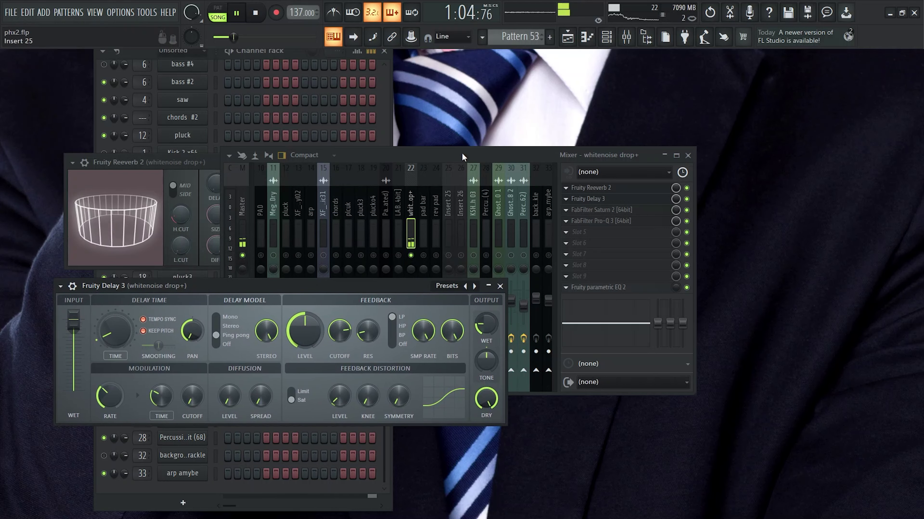
{"action": "left_click_drag", "start_coordinate": [580, 159], "coordinate": [565, 120]}
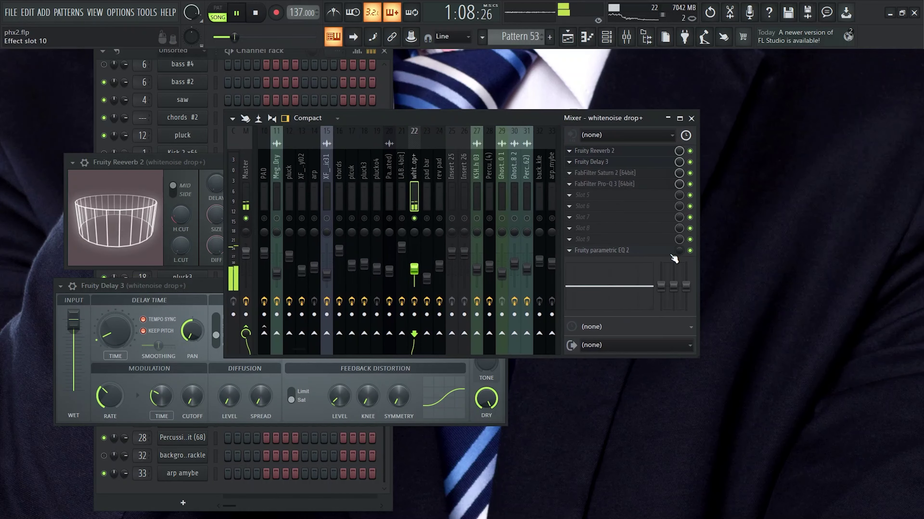
{"action": "left_click", "coordinate": [605, 251]}
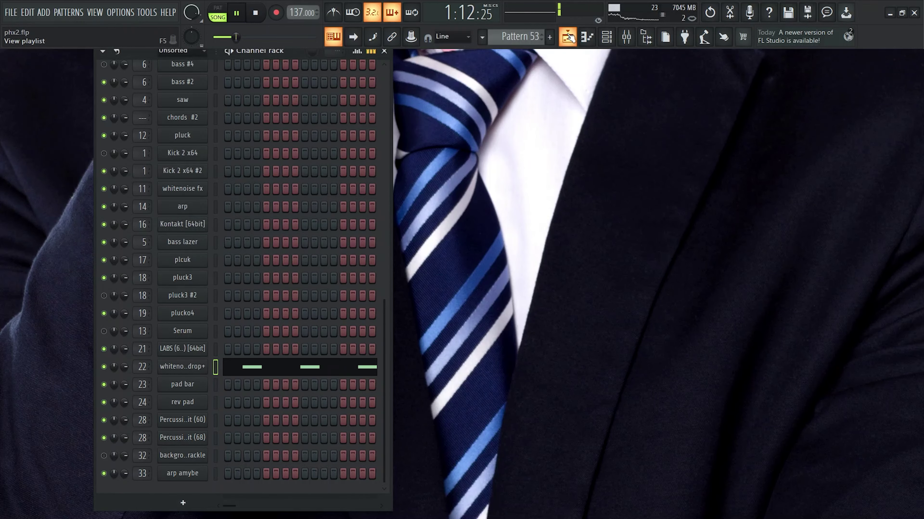
Return to the playlist and unmute Track 46 with the KSHMR Natural Ambiance 04 - Ocean clips.
{"action": "left_click", "coordinate": [568, 37]}
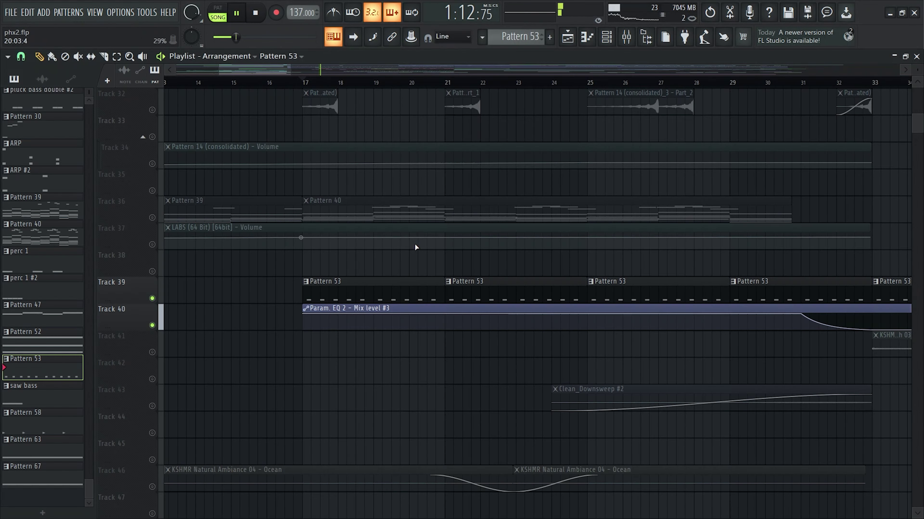
{"action": "scroll", "coordinate": [480, 221], "scroll_direction": "down", "scroll_amount": 4}
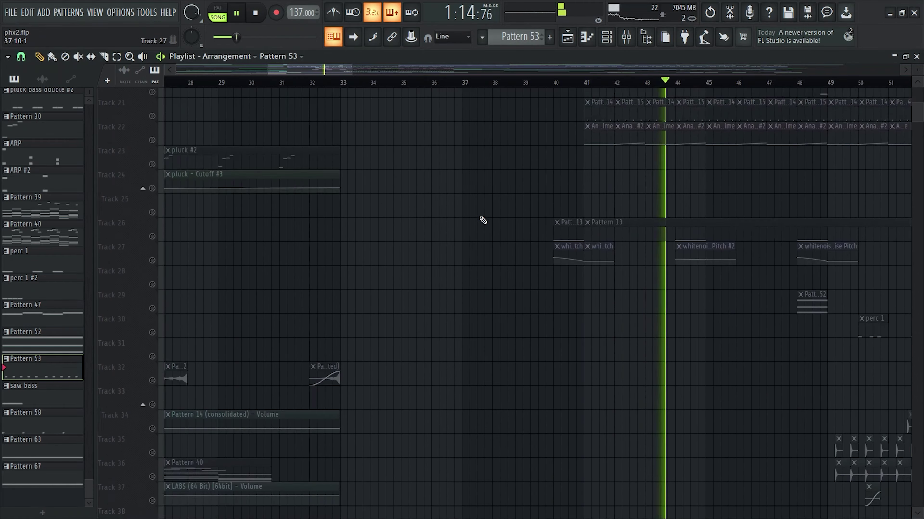
{"action": "scroll", "coordinate": [472, 227], "scroll_direction": "down", "scroll_amount": 4}
{"action": "scroll", "coordinate": [271, 344], "scroll_direction": "up", "scroll_amount": 4}
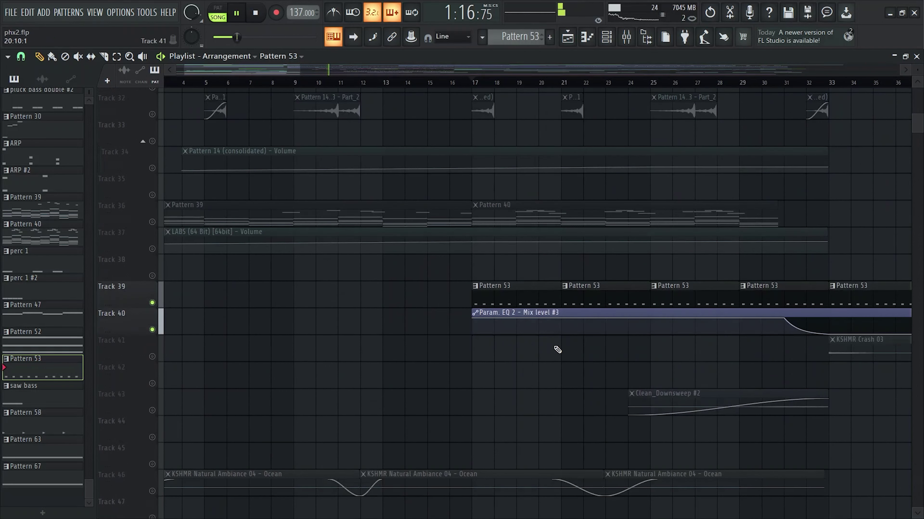
{"action": "scroll", "coordinate": [427, 274], "scroll_direction": "down", "scroll_amount": 4}
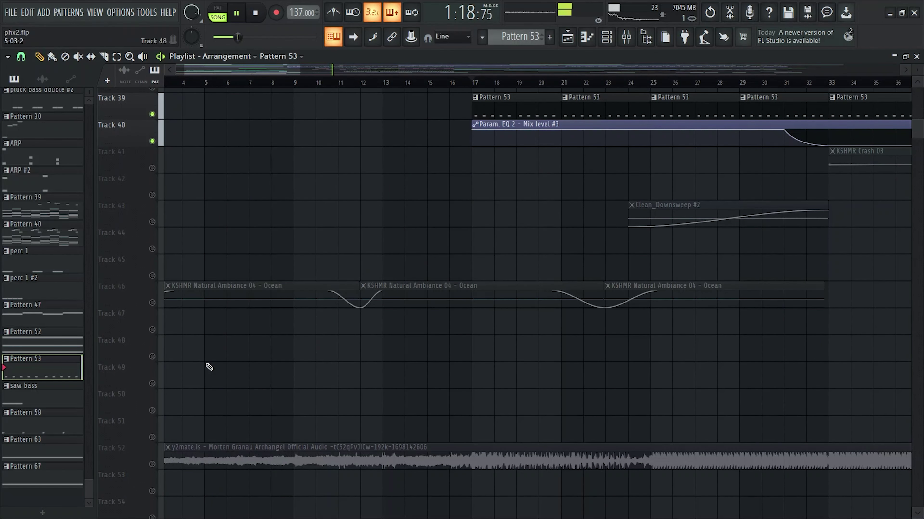
{"action": "scroll", "coordinate": [246, 368], "scroll_direction": "up", "scroll_amount": 1}
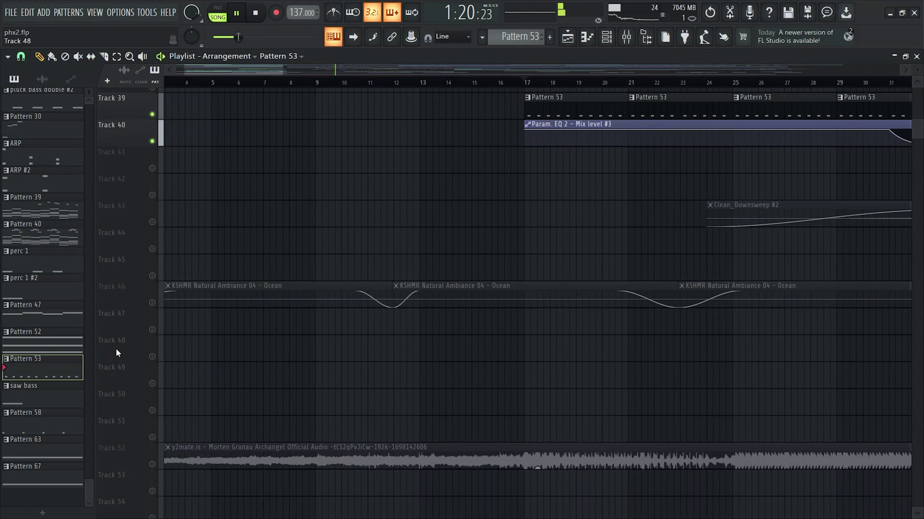
{"action": "left_click", "coordinate": [152, 302]}
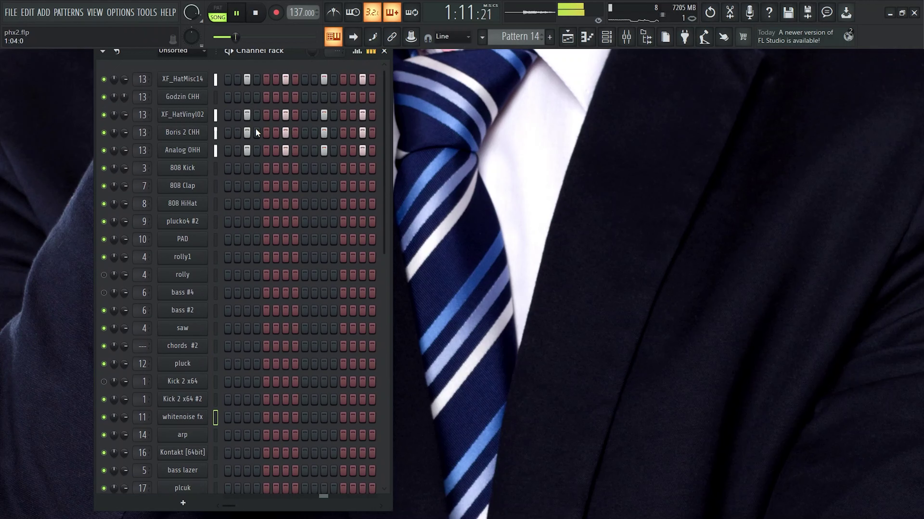
Show the XF_HatVinyl02 mixer insert and inspect its Fruity Reeverb 2 settings.
{"action": "left_click", "coordinate": [633, 42]}
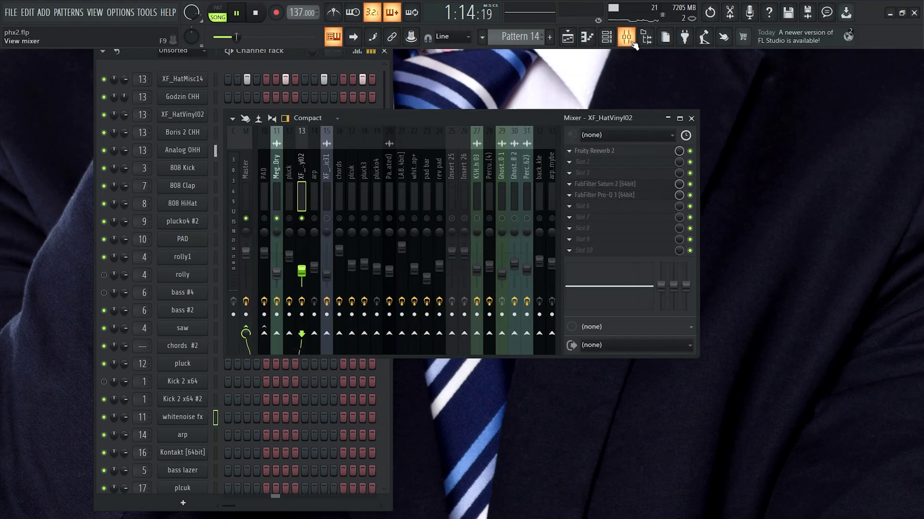
{"action": "left_click", "coordinate": [609, 152]}
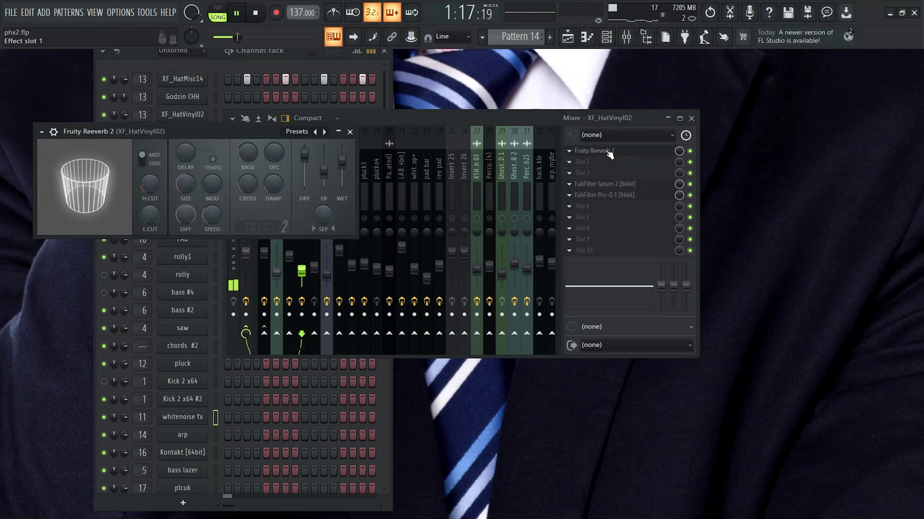
{"action": "left_click", "coordinate": [350, 132]}
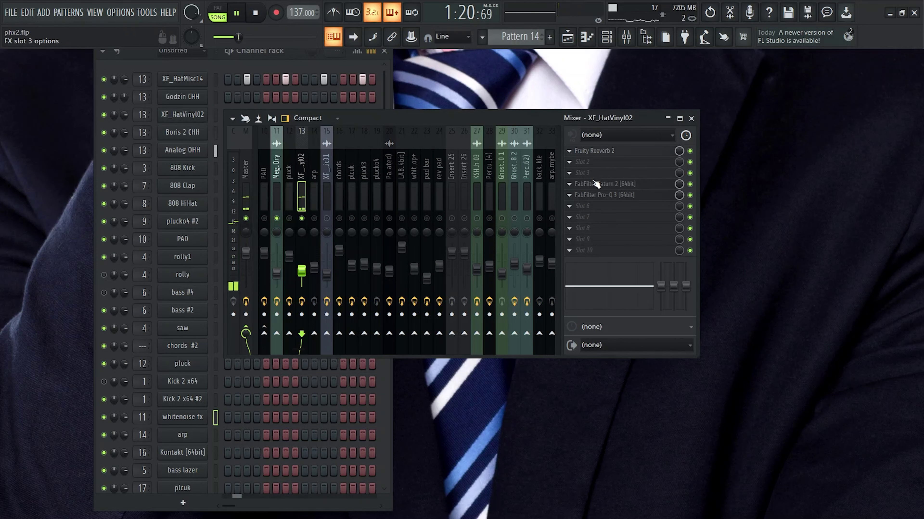
Compare the hat insert's FabFilter Pro-Q 3 and Saturn 2 settings side by side, and close both plugins.
{"action": "left_click", "coordinate": [628, 195]}
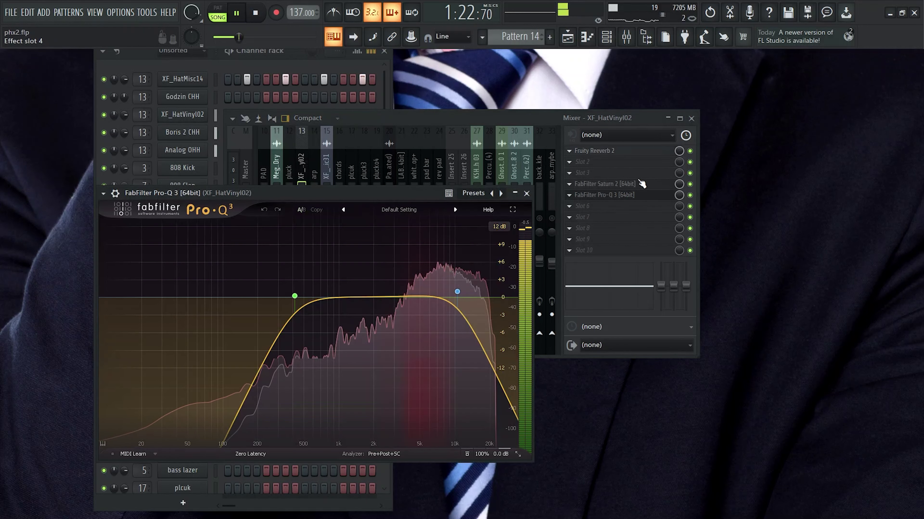
{"action": "left_click", "coordinate": [605, 183]}
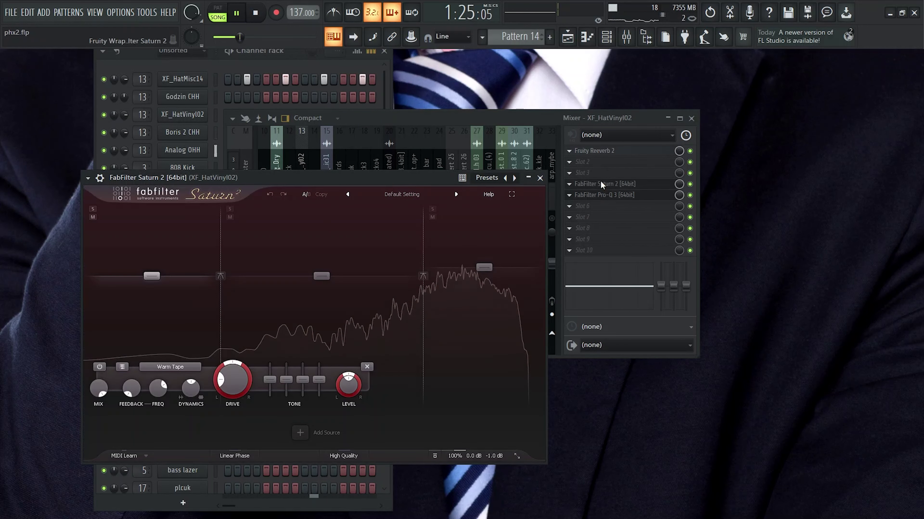
{"action": "left_click", "coordinate": [600, 180]}
{"action": "left_click_drag", "start_coordinate": [583, 155], "coordinate": [659, 158]}
{"action": "left_click", "coordinate": [690, 118]}
{"action": "left_click_drag", "start_coordinate": [232, 192], "coordinate": [123, 159]}
{"action": "left_click_drag", "start_coordinate": [516, 150], "coordinate": [608, 149]}
{"action": "left_click_drag", "start_coordinate": [275, 169], "coordinate": [306, 167]}
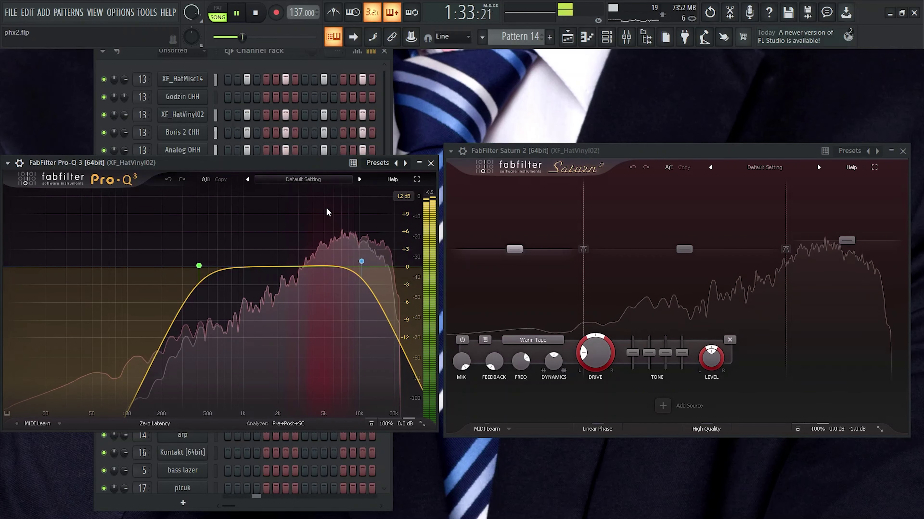
{"action": "mouse_move", "coordinate": [393, 238]}
{"action": "left_click", "coordinate": [430, 163]}
{"action": "left_click", "coordinate": [902, 150]}
Return to the playlist, pick the Pattern 15 clip on Track 21 and loop bar 42 for playback.
{"action": "left_click", "coordinate": [571, 42]}
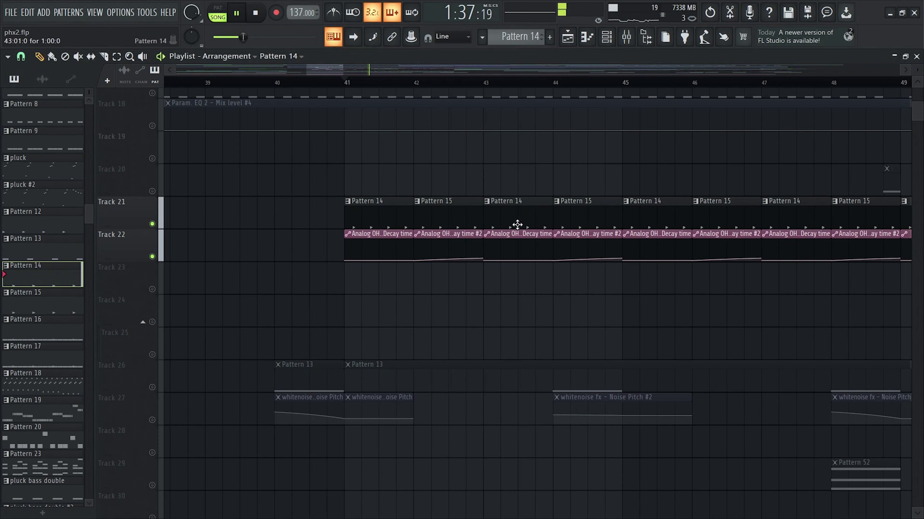
{"action": "scroll", "coordinate": [454, 260], "scroll_direction": "up", "scroll_amount": 5, "text": "ctrl"}
{"action": "left_click", "coordinate": [396, 204]}
{"action": "left_click_drag", "start_coordinate": [345, 85], "coordinate": [565, 103]}
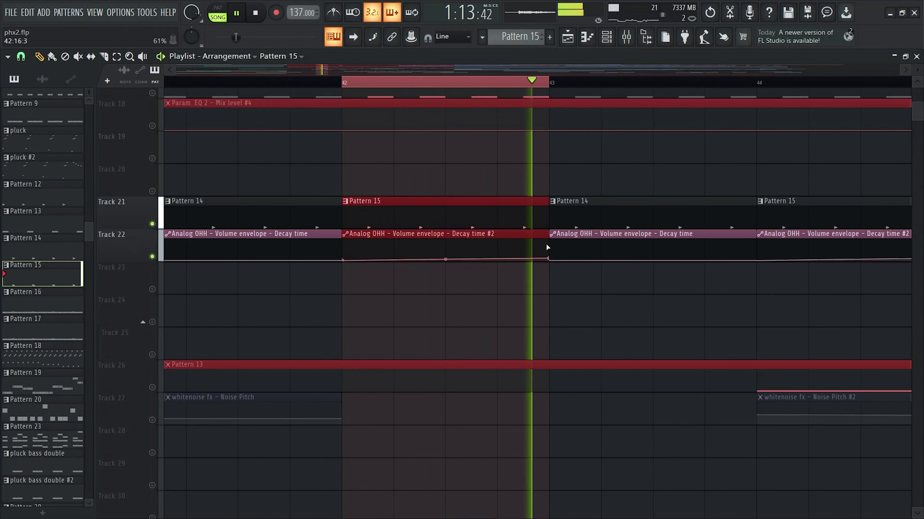
Inspect the Analog OHH channel's volume envelope and sample settings in its sampler.
{"action": "key", "text": "F5"}
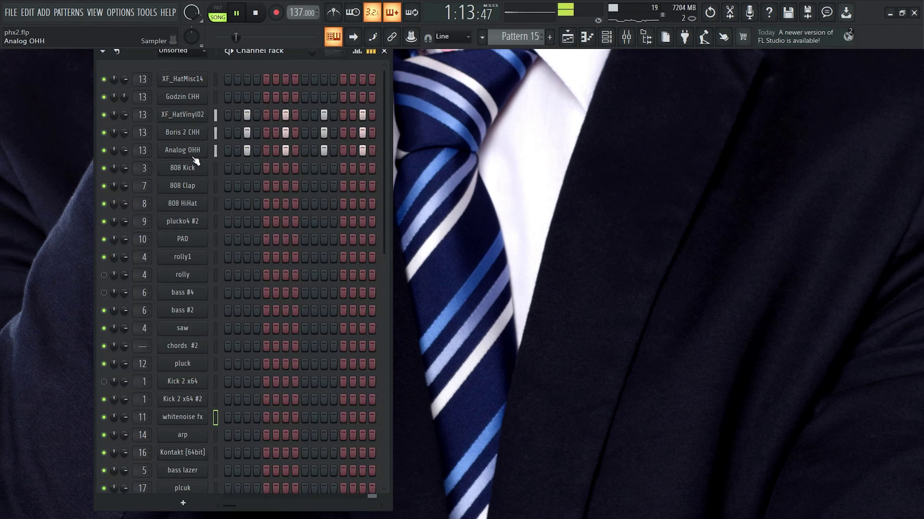
{"action": "left_click", "coordinate": [183, 151]}
{"action": "left_click_drag", "start_coordinate": [160, 314], "coordinate": [621, 139]}
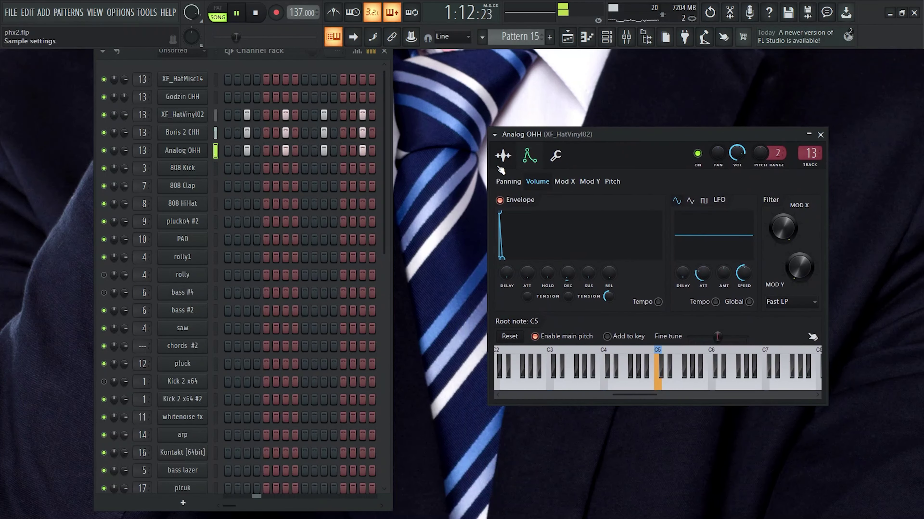
{"action": "left_click", "coordinate": [504, 160]}
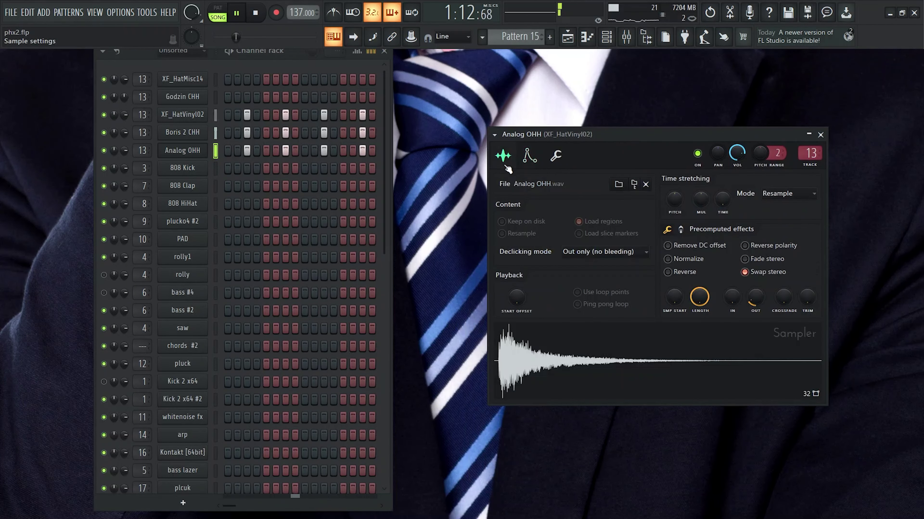
{"action": "left_click", "coordinate": [528, 156]}
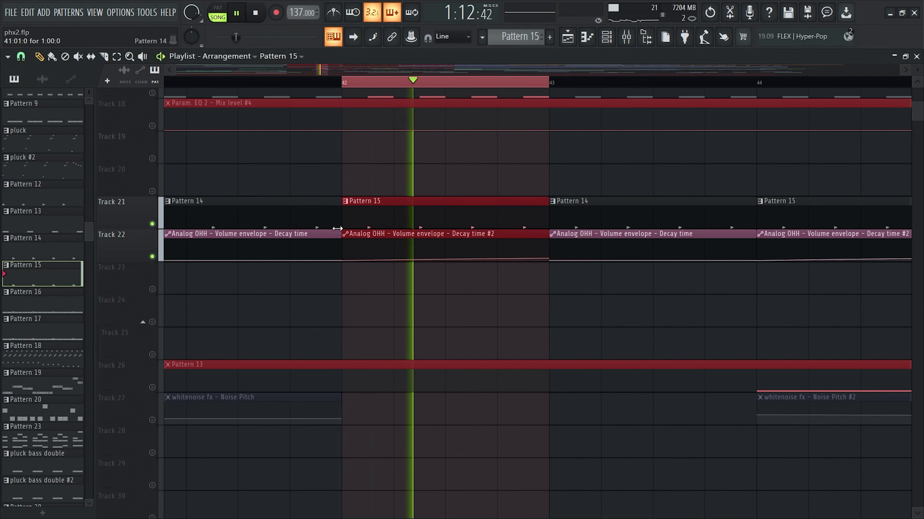
Make the Analog OHH Decay time #2 automation clip at bar 42 unique, try a higher end point, and undo that point change.
{"action": "left_click", "coordinate": [344, 233]}
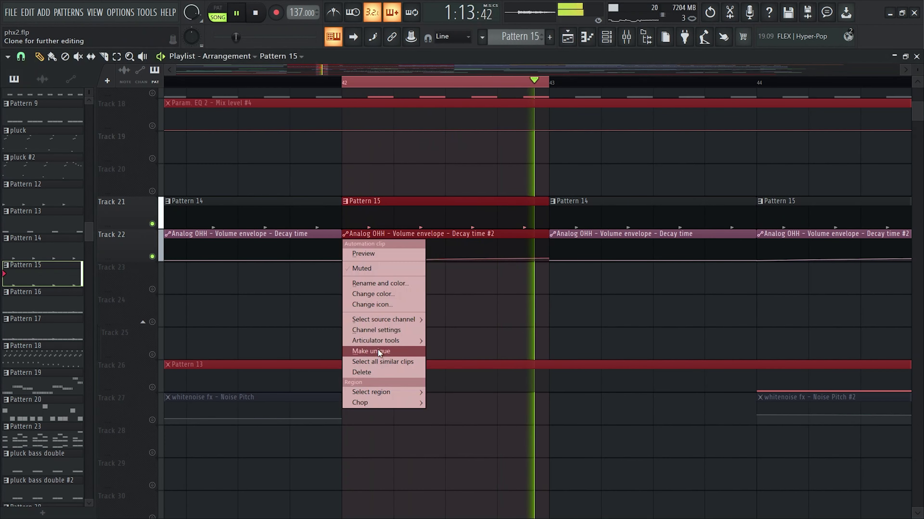
{"action": "left_click", "coordinate": [369, 352]}
{"action": "left_click_drag", "start_coordinate": [548, 260], "coordinate": [548, 245]}
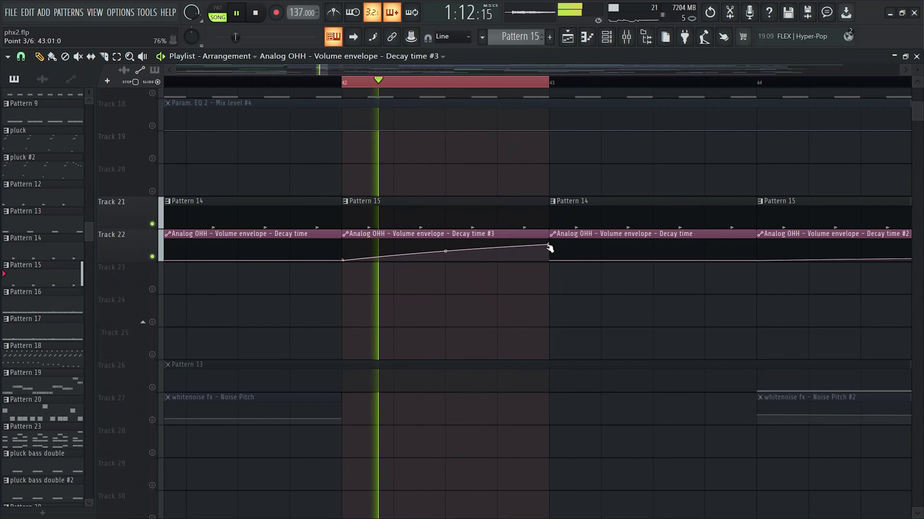
{"action": "key", "text": "ctrl+z"}
Set the playback loop from bar 41 to bar 43 to cover the first Pattern 14 and Pattern 15 clips.
{"action": "scroll", "coordinate": [470, 206], "scroll_direction": "down", "scroll_amount": 2, "text": "ctrl"}
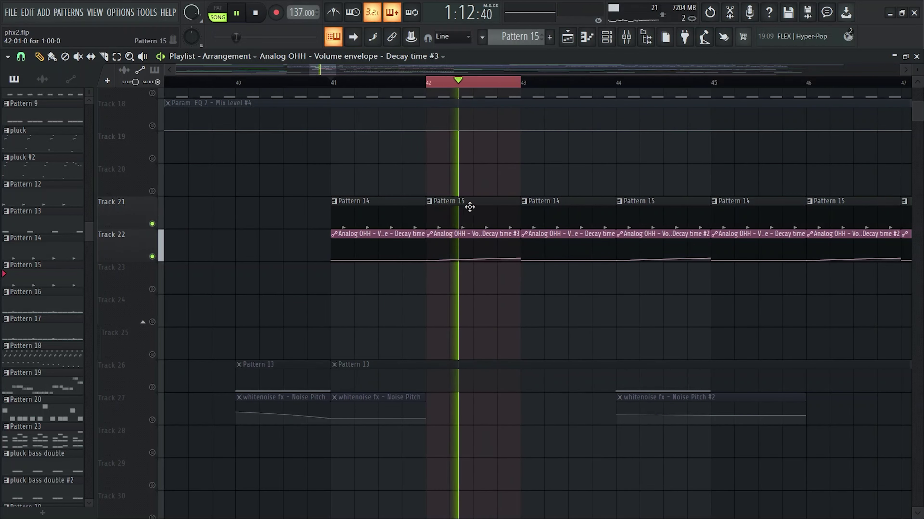
{"action": "left_click_drag", "start_coordinate": [332, 83], "coordinate": [521, 99]}
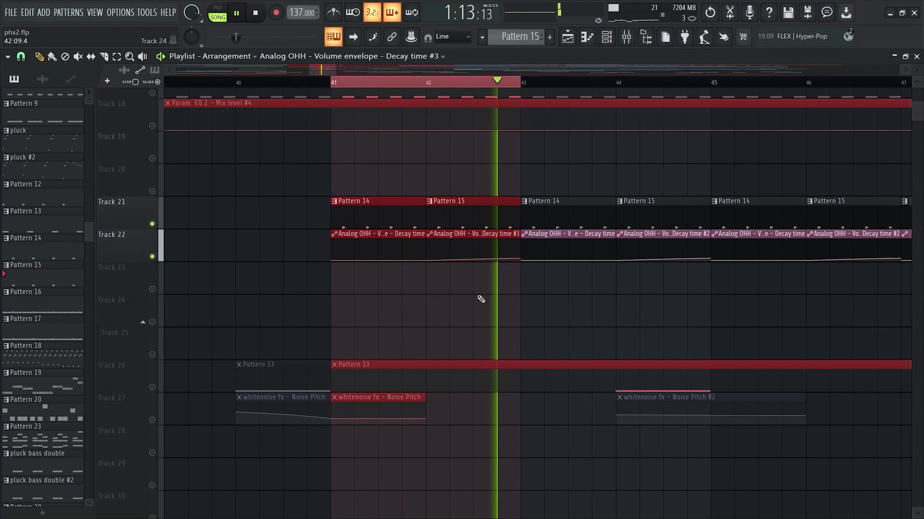
Locate the layered snare clips on Tracks 34 to 37 and inspect the Snare 3 audio clip settings.
{"action": "scroll", "coordinate": [524, 267], "scroll_direction": "up", "scroll_amount": 2}
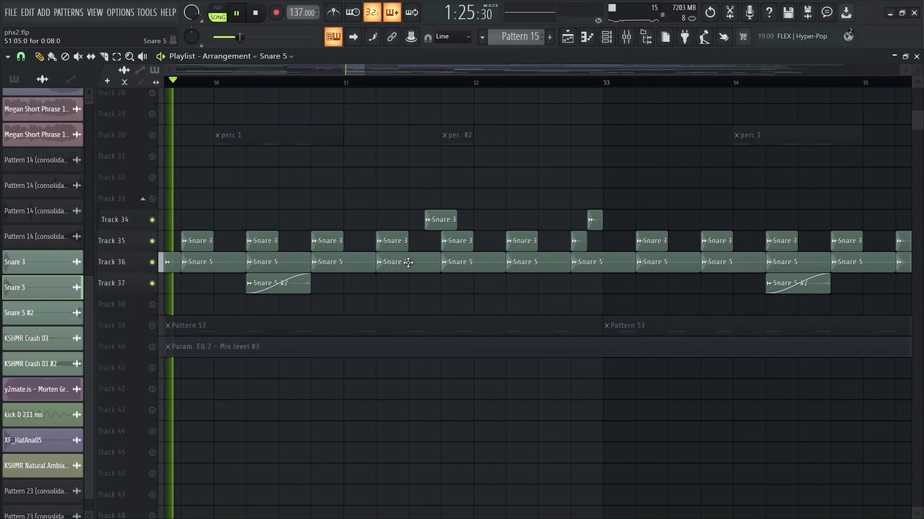
{"action": "scroll", "coordinate": [408, 262], "scroll_direction": "up", "scroll_amount": 1}
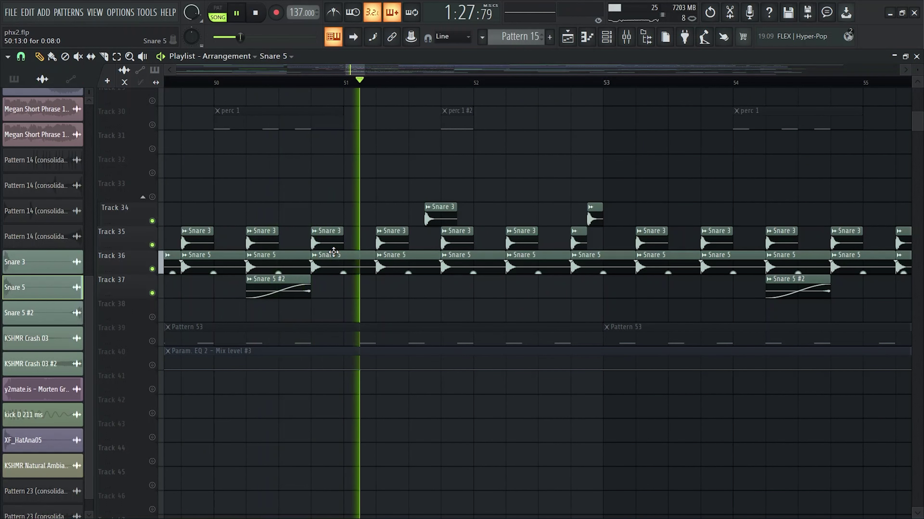
{"action": "scroll", "coordinate": [370, 258], "scroll_direction": "down", "scroll_amount": 1}
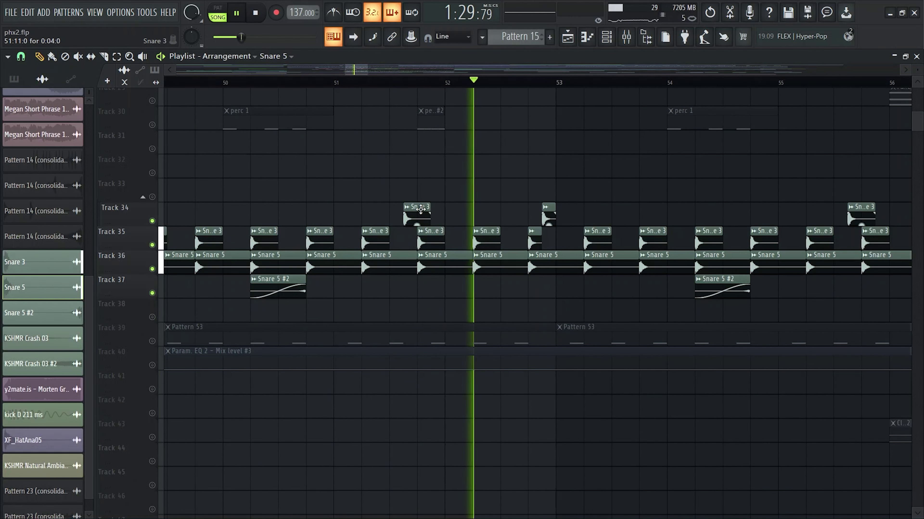
{"action": "double_click", "coordinate": [408, 224]}
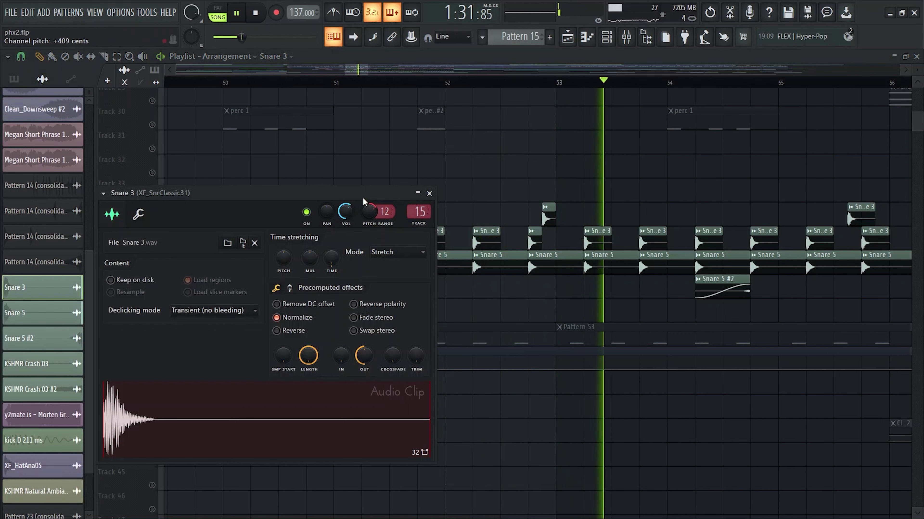
{"action": "key", "text": "Escape"}
Look over the snare clip arrangement alongside the hi-hat tracks and check the XF_SnrClassic31 mixer insert.
{"action": "scroll", "coordinate": [233, 200], "scroll_direction": "down", "scroll_amount": 3}
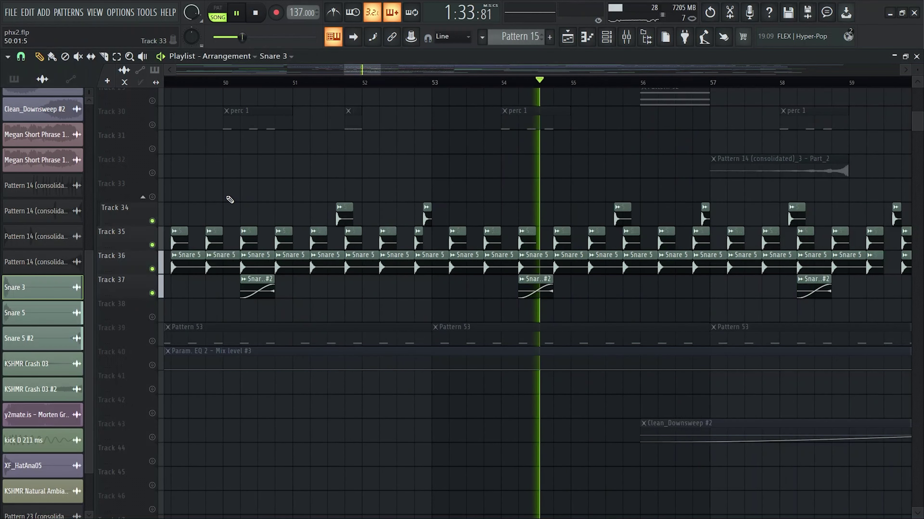
{"action": "scroll", "coordinate": [302, 228], "scroll_direction": "down", "scroll_amount": 2}
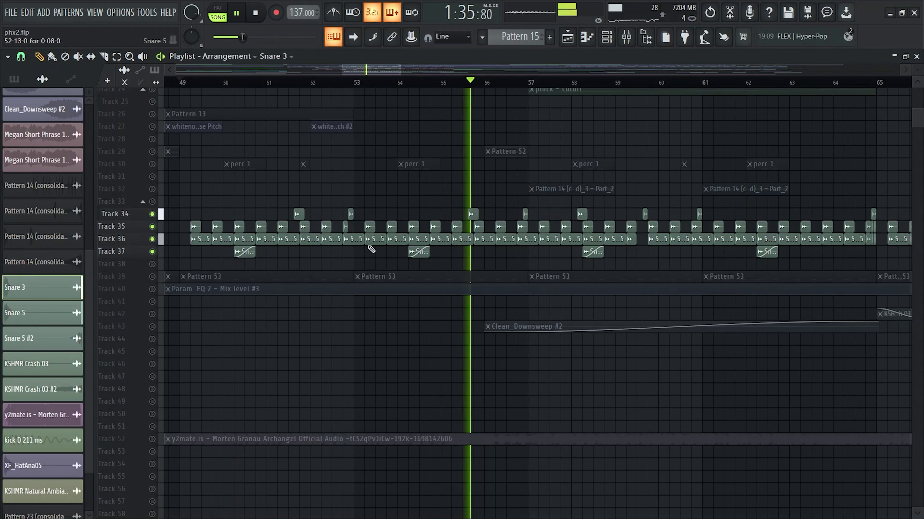
{"action": "scroll", "coordinate": [572, 271], "scroll_direction": "up", "scroll_amount": 4}
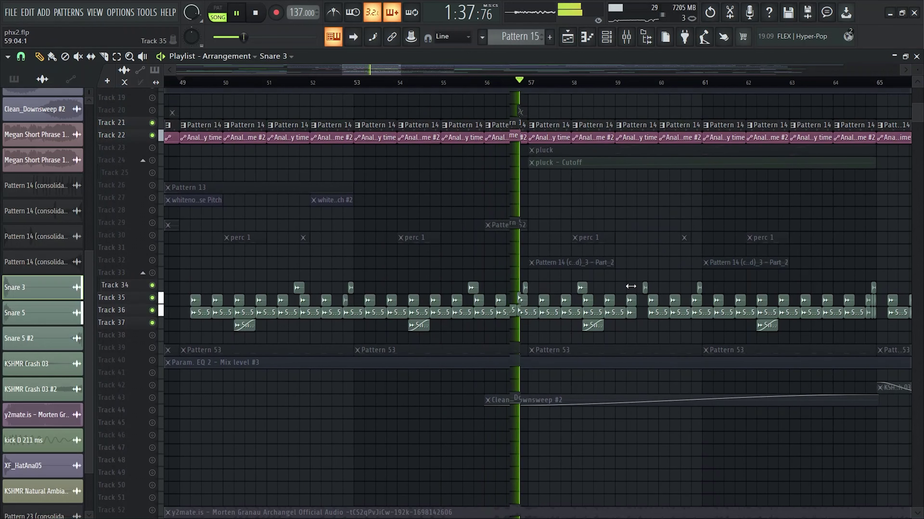
{"action": "scroll", "coordinate": [638, 274], "scroll_direction": "up", "scroll_amount": 1}
{"action": "left_click", "coordinate": [625, 37]}
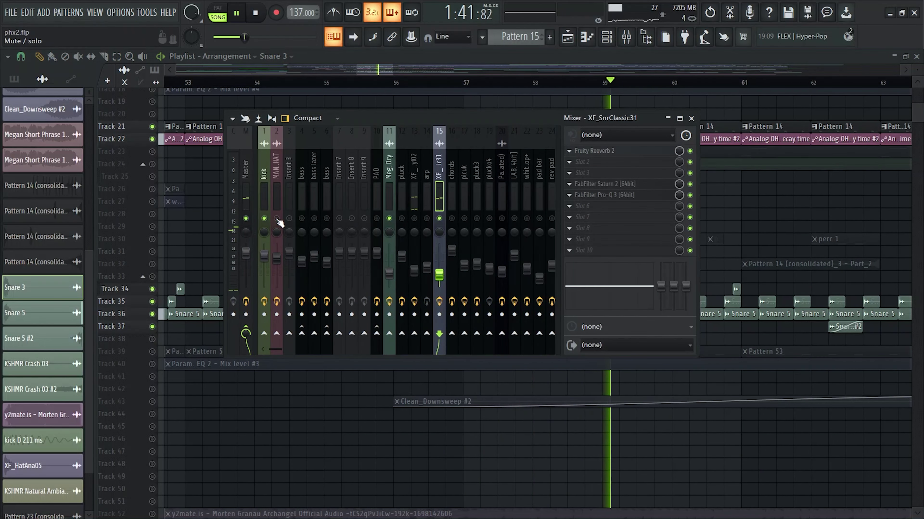
{"action": "key", "text": "F9"}
Try unmuting Track 13 with the kickhighpass automation alongside the hi-hats and snares.
{"action": "scroll", "coordinate": [320, 217], "scroll_direction": "up", "scroll_amount": 3}
{"action": "left_click_drag", "start_coordinate": [152, 126], "coordinate": [152, 114]}
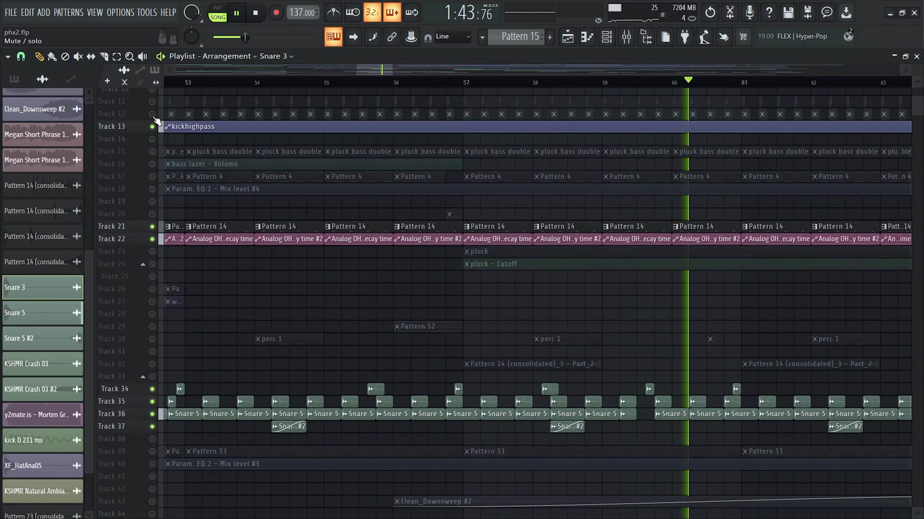
{"action": "scroll", "coordinate": [272, 221], "scroll_direction": "down", "scroll_amount": 1}
Examine the placement of the Snare 3, Snare 5 and Snare 5 #2 clips, including the short fill before bar 65.
{"action": "scroll", "coordinate": [243, 233], "scroll_direction": "down", "scroll_amount": 3, "text": "ctrl"}
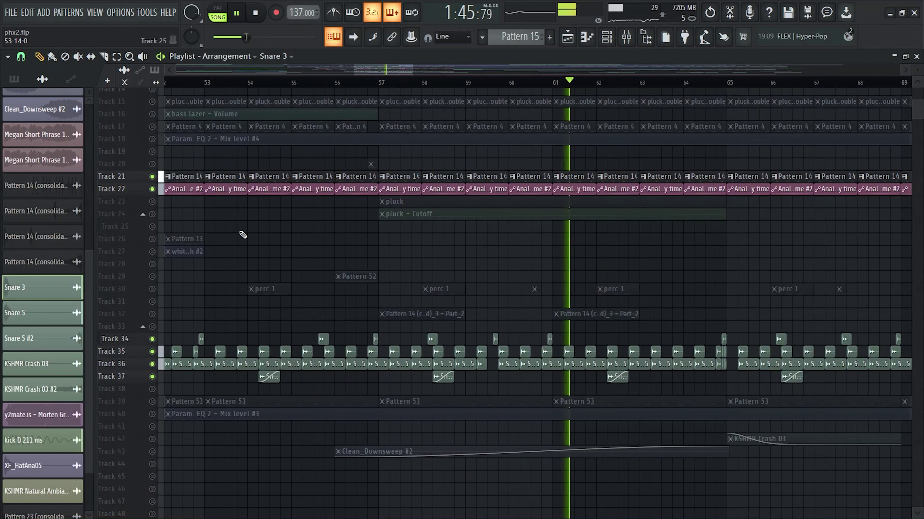
{"action": "scroll", "coordinate": [254, 236], "scroll_direction": "down", "scroll_amount": 2, "text": "alt"}
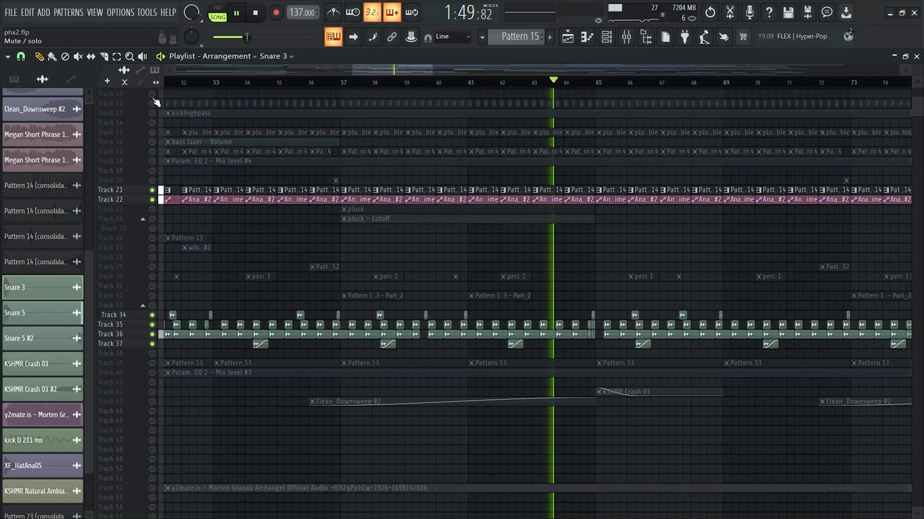
{"action": "scroll", "coordinate": [448, 282], "scroll_direction": "down", "scroll_amount": 3}
{"action": "scroll", "coordinate": [449, 282], "scroll_direction": "up", "scroll_amount": 3, "text": "alt"}
{"action": "scroll", "coordinate": [473, 294], "scroll_direction": "up", "scroll_amount": 4, "text": "ctrl"}
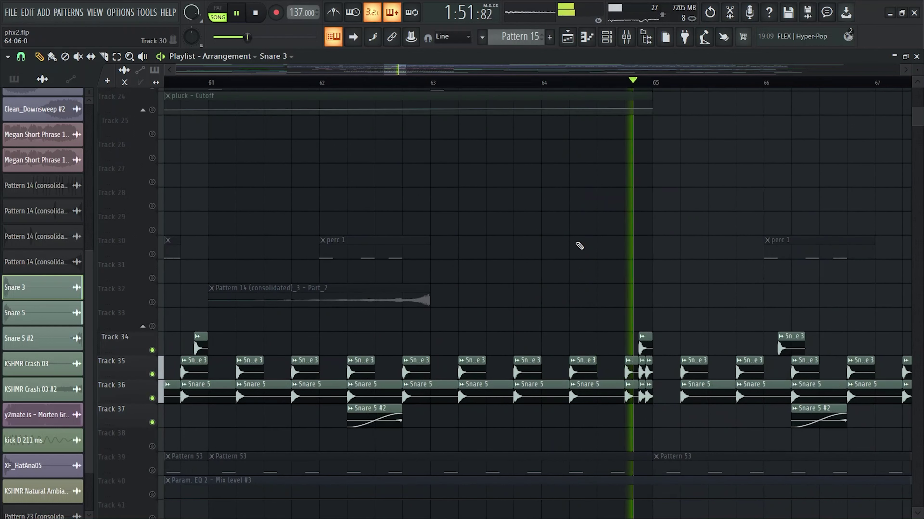
{"action": "scroll", "coordinate": [502, 276], "scroll_direction": "down", "scroll_amount": 2, "text": "alt"}
{"action": "scroll", "coordinate": [511, 252], "scroll_direction": "down", "scroll_amount": 5, "text": "ctrl"}
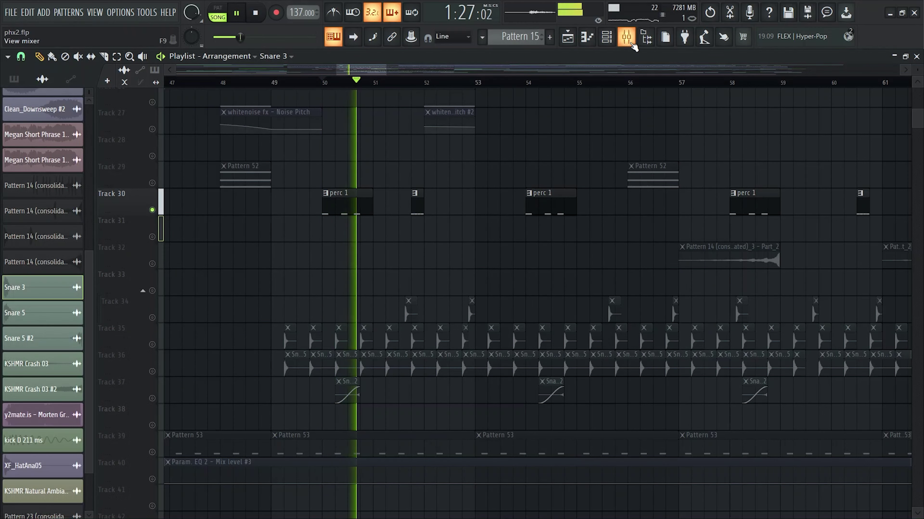
Pick the perc 1 pattern on Track 30 and inspect its Percussion Hit (60) sampler settings.
{"action": "left_click", "coordinate": [632, 43]}
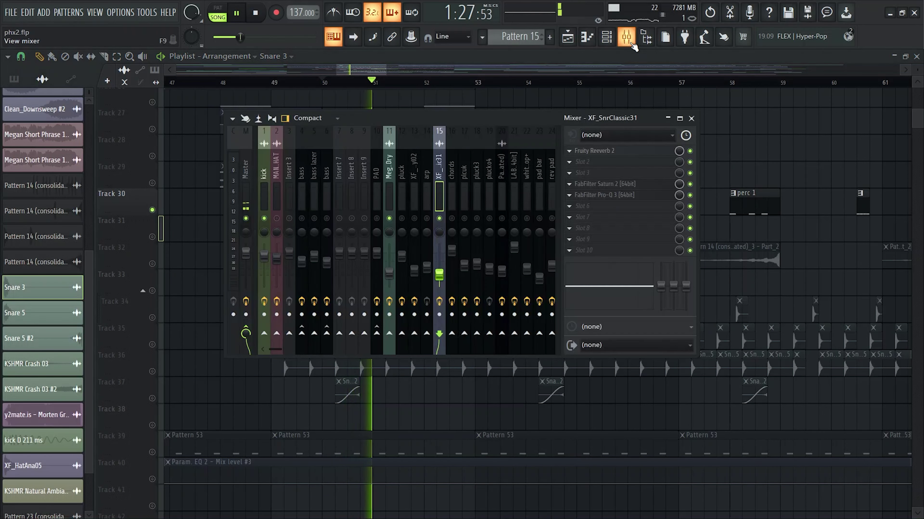
{"action": "key", "text": "F9"}
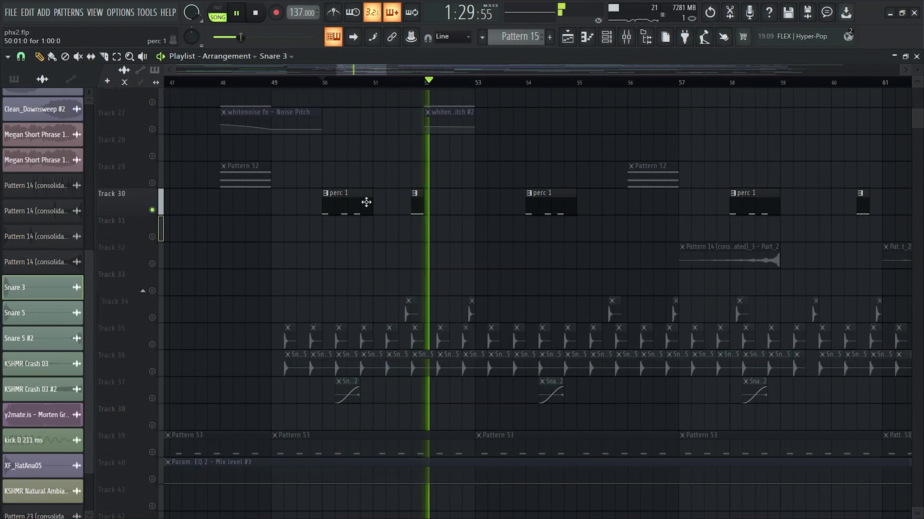
{"action": "left_click", "coordinate": [350, 198]}
{"action": "left_click", "coordinate": [608, 40]}
{"action": "scroll", "coordinate": [299, 223], "scroll_direction": "down", "scroll_amount": 5}
{"action": "left_click", "coordinate": [186, 421]}
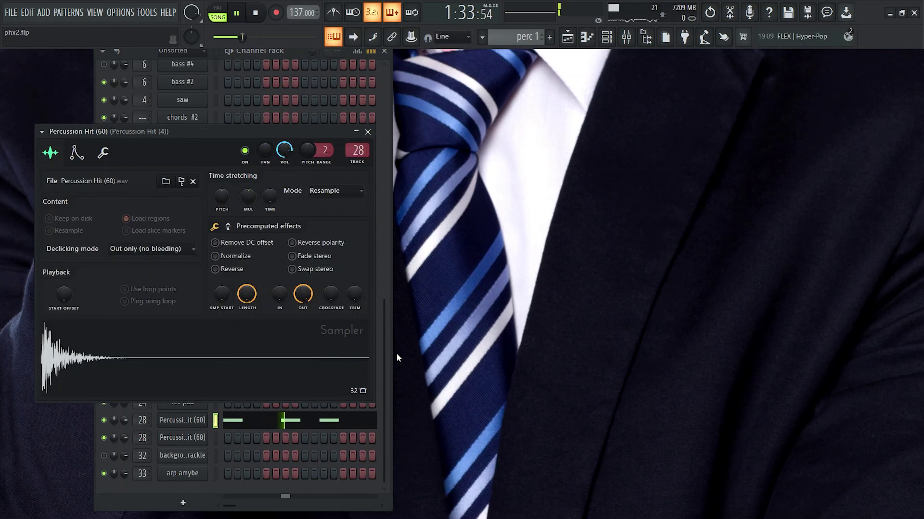
View the Percussion Hit (60) notes of perc 1 in the piano roll and close it.
{"action": "left_click", "coordinate": [280, 410]}
{"action": "left_click", "coordinate": [268, 422]}
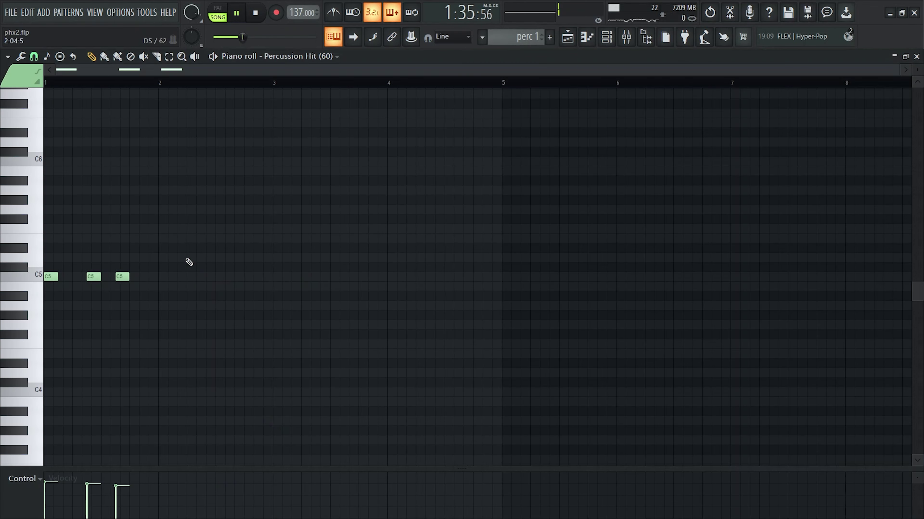
{"action": "key", "text": "F7"}
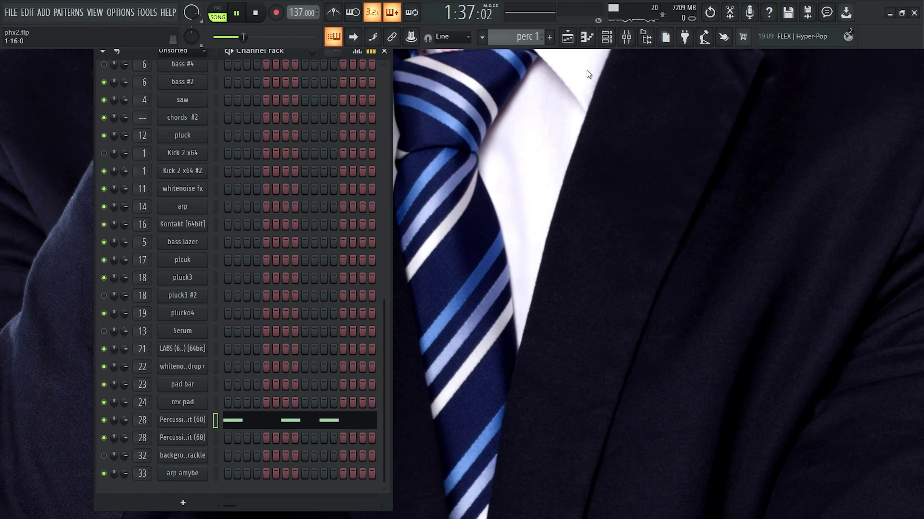
Pick the perc 1 #2 pattern, view its Percussion Hit (68) notes in the piano roll, and return to the playlist.
{"action": "left_click", "coordinate": [569, 41]}
{"action": "double_click", "coordinate": [419, 211]}
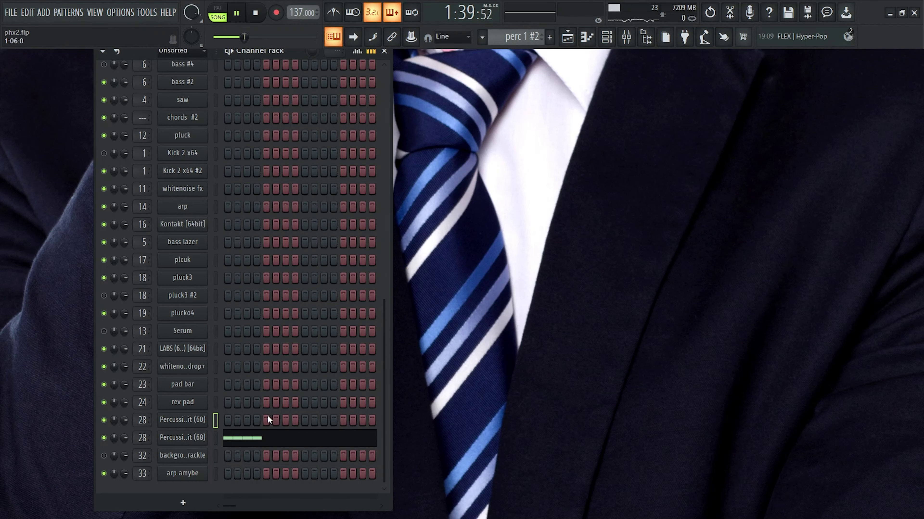
{"action": "left_click", "coordinate": [267, 415]}
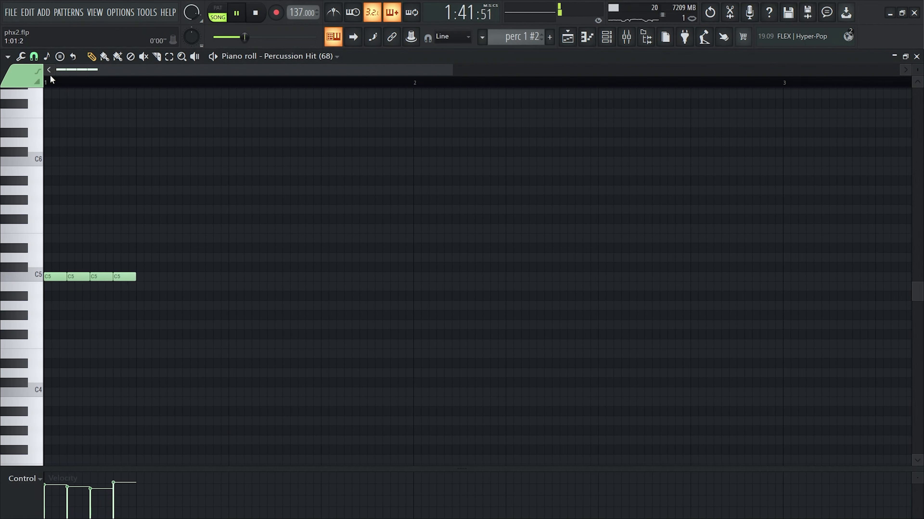
{"action": "key", "text": "F7"}
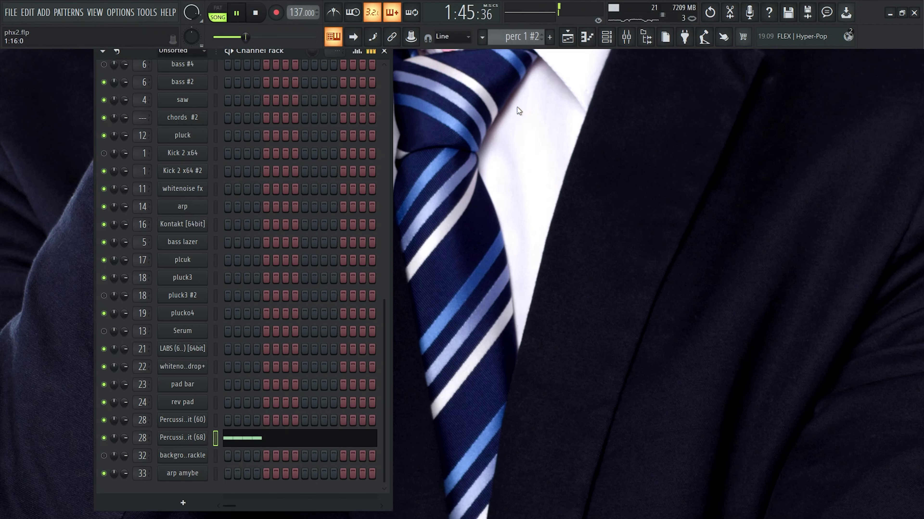
{"action": "left_click", "coordinate": [569, 38]}
{"action": "scroll", "coordinate": [580, 231], "scroll_direction": "up", "scroll_amount": 2}
{"action": "scroll", "coordinate": [461, 226], "scroll_direction": "up", "scroll_amount": 2}
{"action": "scroll", "coordinate": [456, 223], "scroll_direction": "down", "scroll_amount": 2}
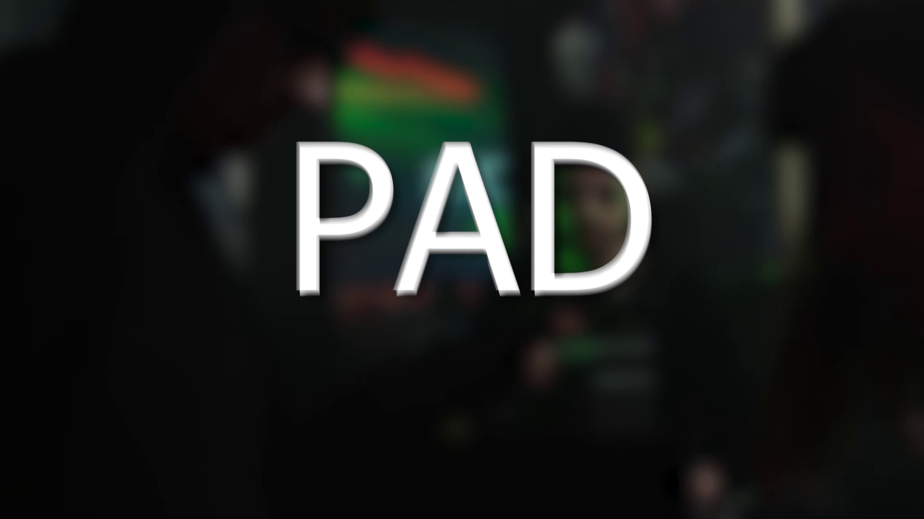
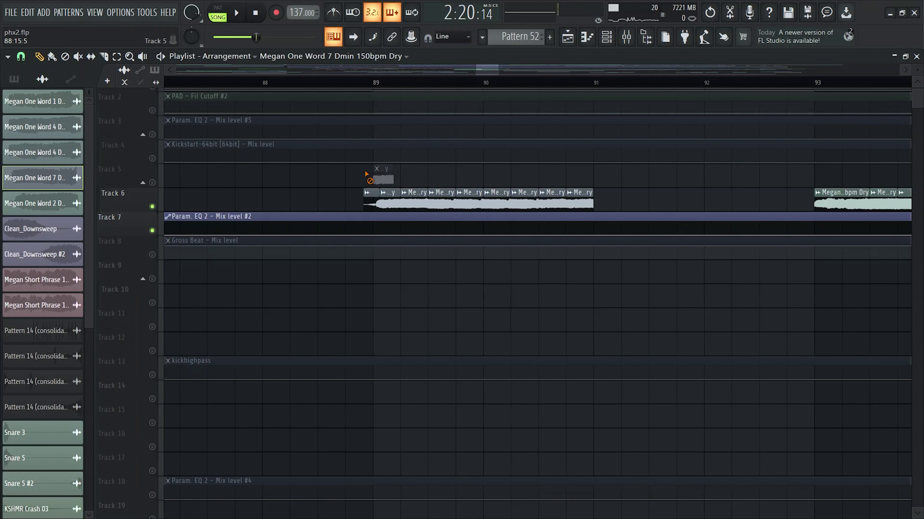
Place the Megan One Word 4 Dmin 150bpm Dry #2 clip on Track 5 near bar 89.
{"action": "scroll", "coordinate": [375, 194], "scroll_direction": "up", "scroll_amount": 4}
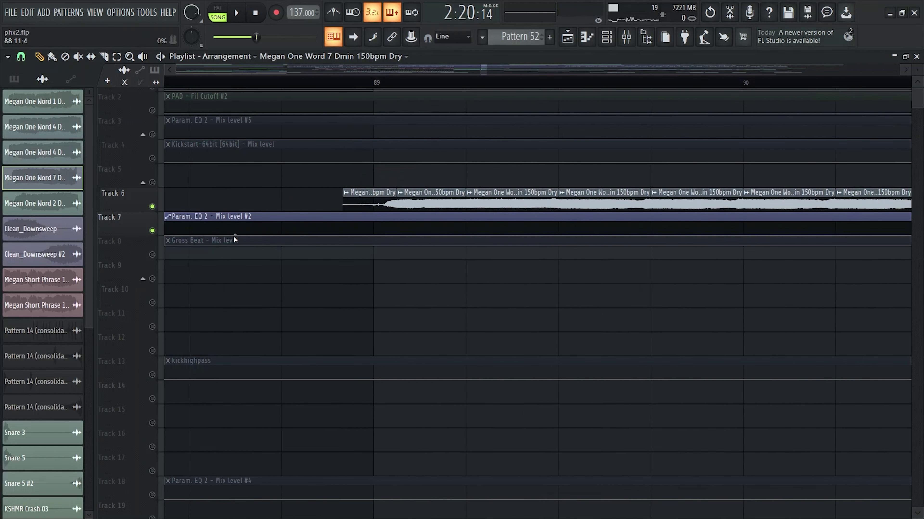
{"action": "left_click_drag", "start_coordinate": [45, 156], "coordinate": [357, 184]}
{"action": "scroll", "coordinate": [255, 190], "scroll_direction": "down", "scroll_amount": 4}
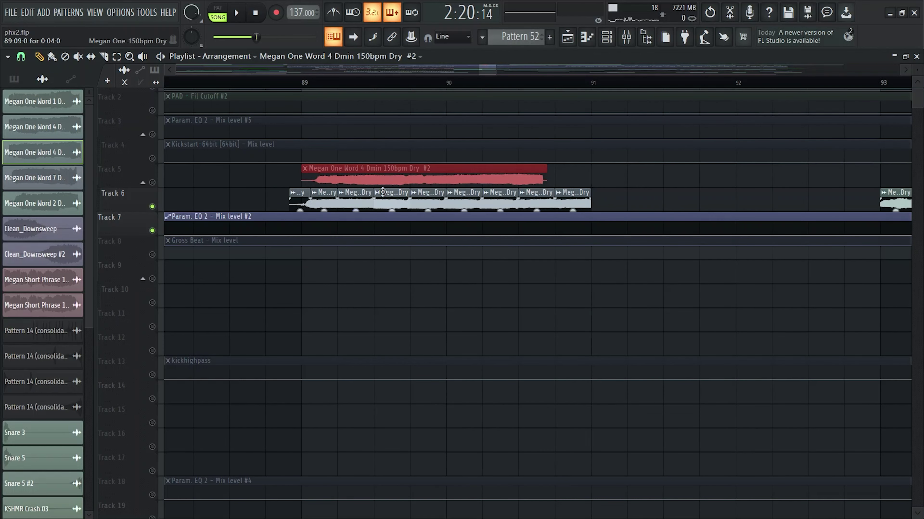
Solo Track 5 and play its reversed vocal clip from bar 89, checking the vocal insert's effects in the mixer.
{"action": "left_click", "coordinate": [153, 183], "text": "ctrl"}
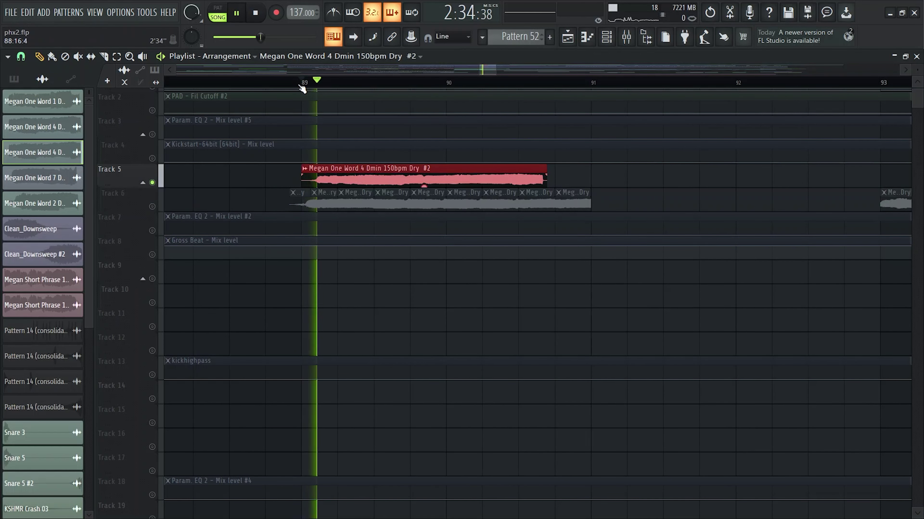
{"action": "left_click", "coordinate": [302, 87]}
{"action": "left_click", "coordinate": [626, 37]}
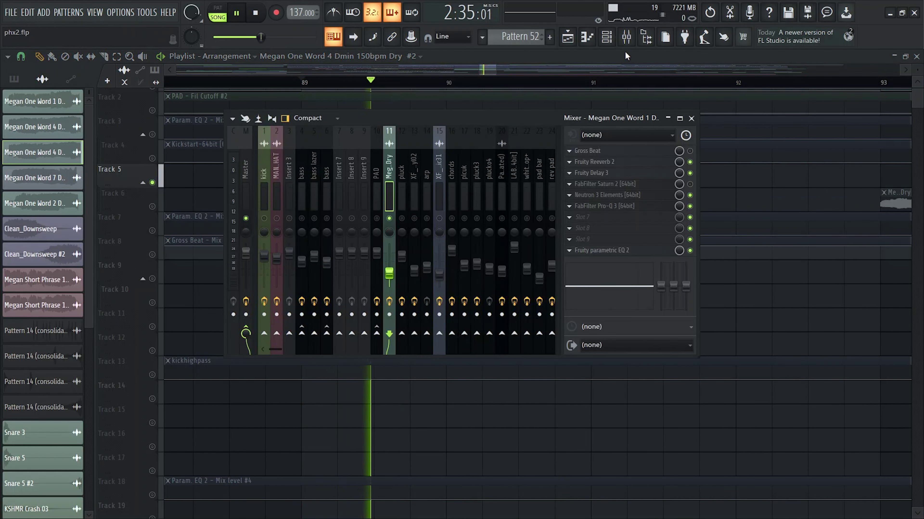
{"action": "key", "text": "F9"}
{"action": "key", "text": "space"}
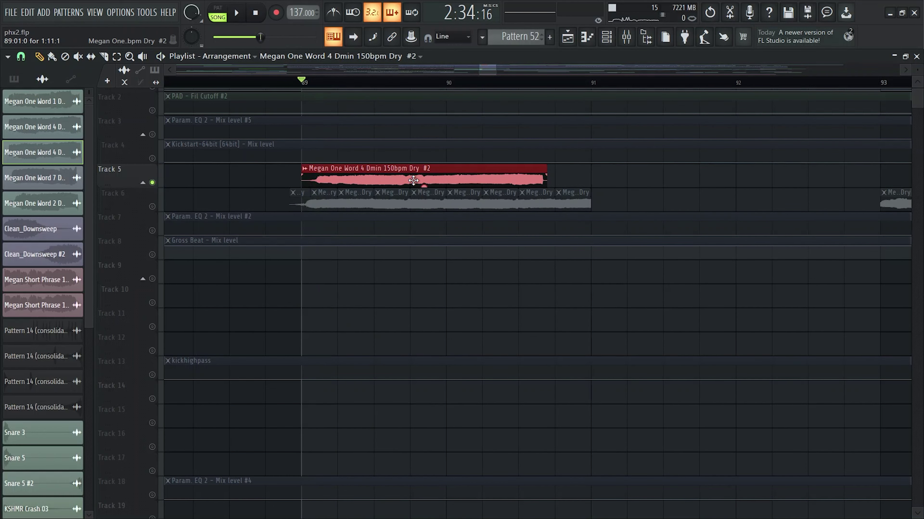
Check the sampler settings of the Megan One Word 4 #2 clip and delete the clip from Track 5.
{"action": "double_click", "coordinate": [463, 190]}
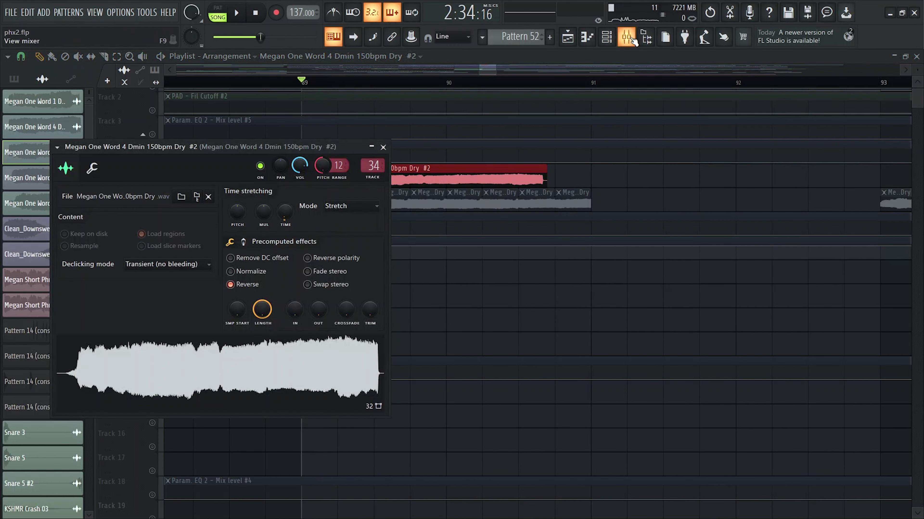
{"action": "key", "text": "Escape"}
{"action": "right_click", "coordinate": [445, 180]}
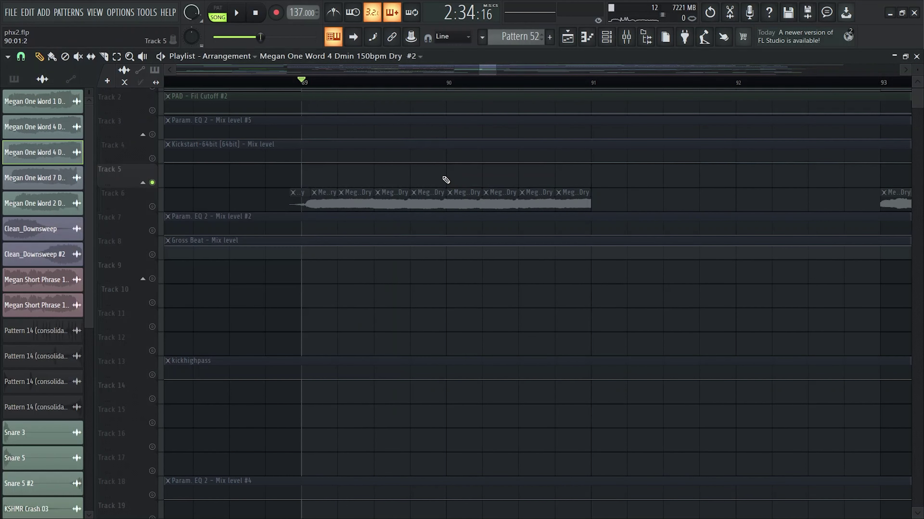
Unmute Track 6 and the Param. EQ 2 mix level automation on Track 7, and play the vocal chops from bar 89.
{"action": "left_click", "coordinate": [152, 206]}
{"action": "key", "text": "space"}
{"action": "scroll", "coordinate": [175, 199], "scroll_direction": "down", "scroll_amount": 2}
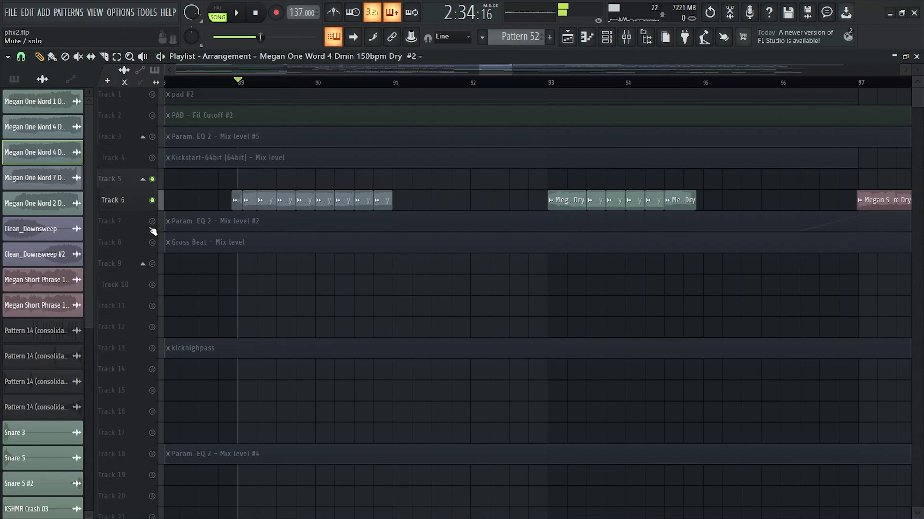
{"action": "left_click", "coordinate": [162, 223]}
{"action": "key", "text": "space"}
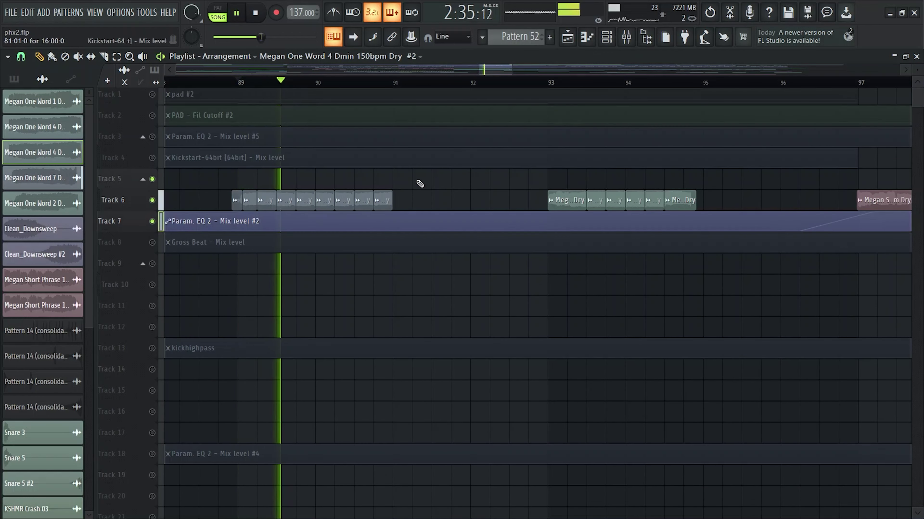
{"action": "scroll", "coordinate": [419, 181], "scroll_direction": "up", "scroll_amount": 2}
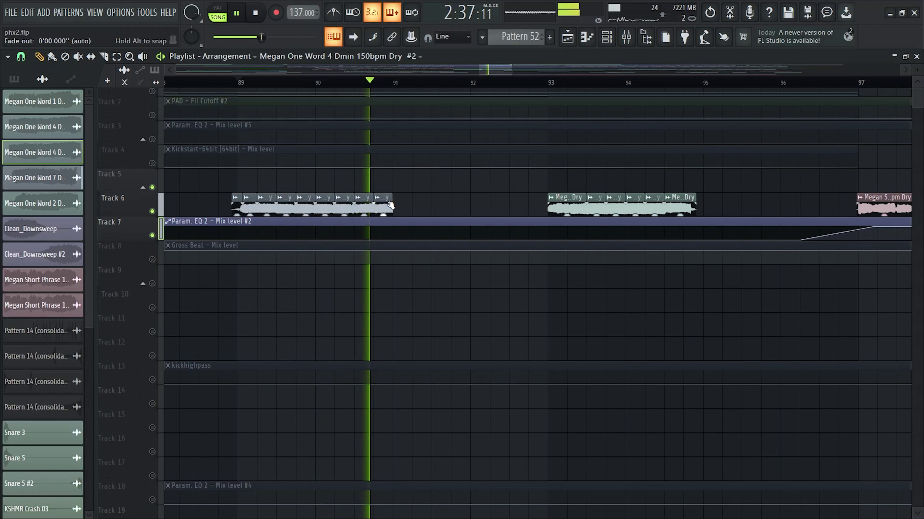
{"action": "key", "text": "space"}
Inspect the sampler settings of the Megan One Word 7 clip and replay its slices from bar 89.
{"action": "scroll", "coordinate": [263, 225], "scroll_direction": "up", "scroll_amount": 2}
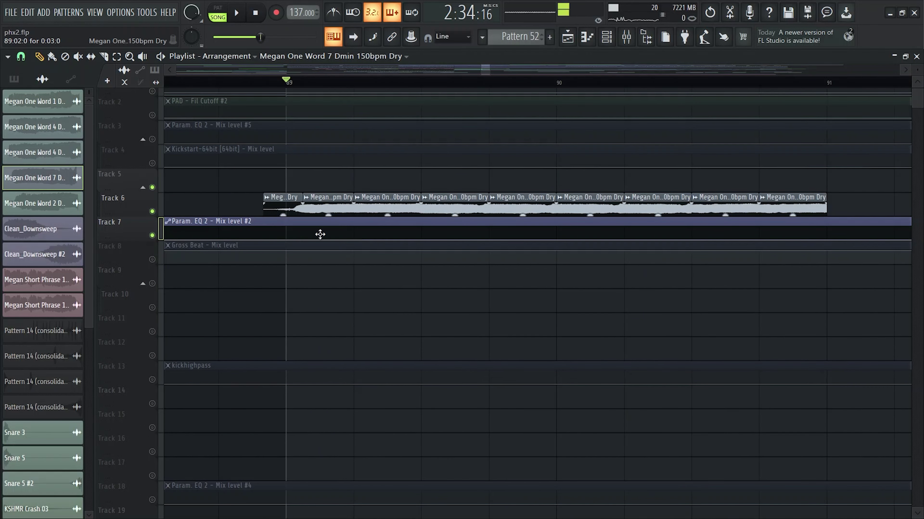
{"action": "double_click", "coordinate": [320, 208]}
{"action": "left_click", "coordinate": [129, 290]}
{"action": "key", "text": "space"}
{"action": "key", "text": "Escape"}
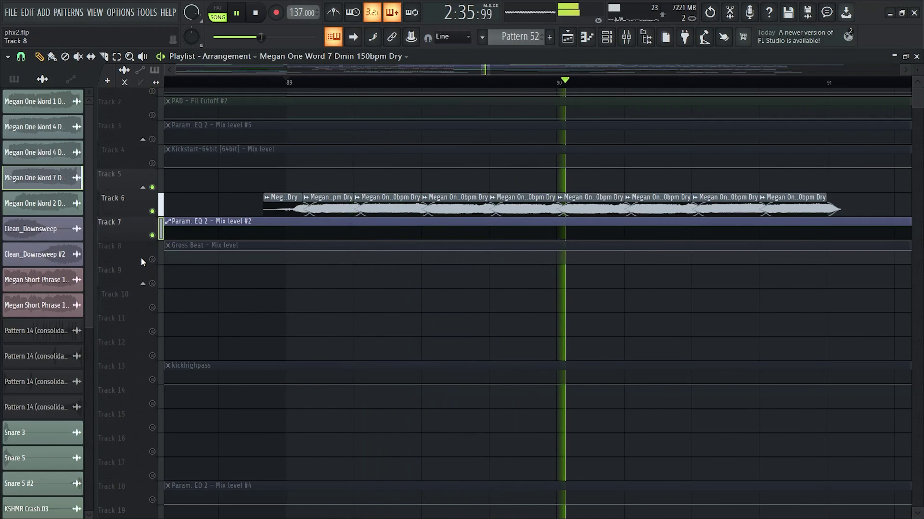
Inspect the sampler settings of the Megan One Word 2 Dmin 150bpm Dry slices at bar 93.
{"action": "scroll", "coordinate": [197, 240], "scroll_direction": "down", "scroll_amount": 3}
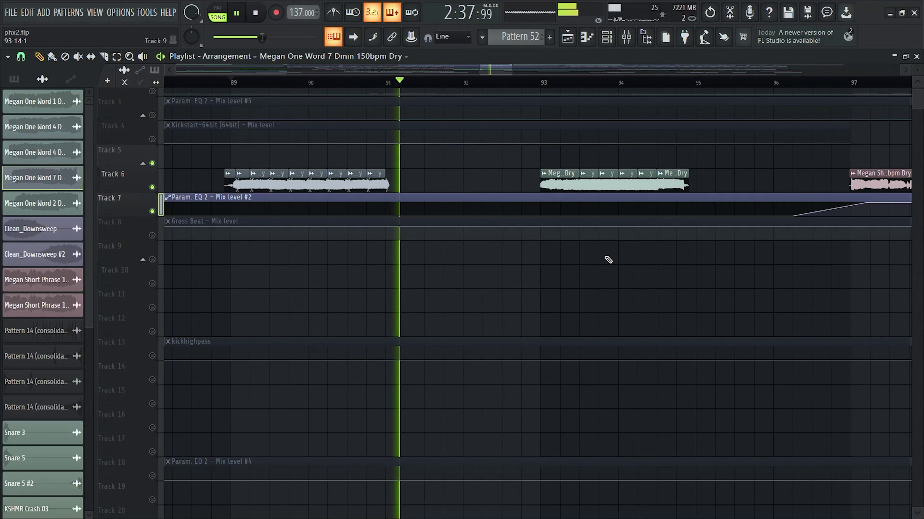
{"action": "scroll", "coordinate": [643, 269], "scroll_direction": "up", "scroll_amount": 4}
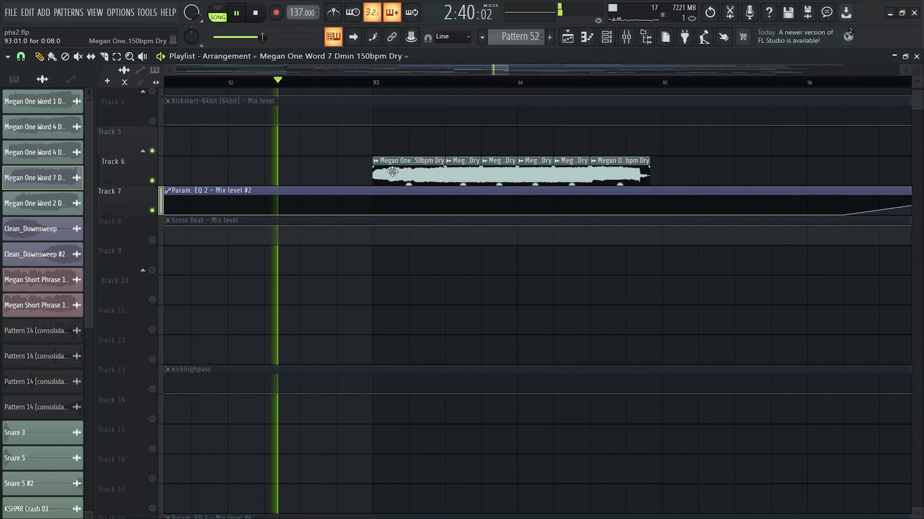
{"action": "double_click", "coordinate": [270, 274]}
{"action": "left_click", "coordinate": [168, 251]}
{"action": "left_click", "coordinate": [152, 295]}
{"action": "key", "text": "Escape"}
{"action": "scroll", "coordinate": [366, 221], "scroll_direction": "down", "scroll_amount": 3}
{"action": "scroll", "coordinate": [544, 214], "scroll_direction": "down", "scroll_amount": 3}
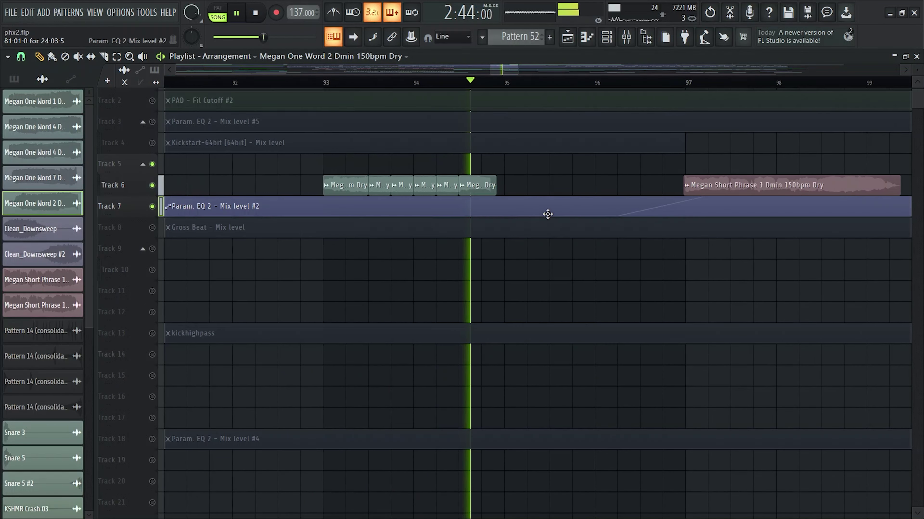
Review the vocal insert's effects in the mixer and unmute Track 8 with the Gross Beat mix level automation.
{"action": "scroll", "coordinate": [633, 208], "scroll_direction": "up", "scroll_amount": 2}
{"action": "scroll", "coordinate": [582, 193], "scroll_direction": "down", "scroll_amount": 5}
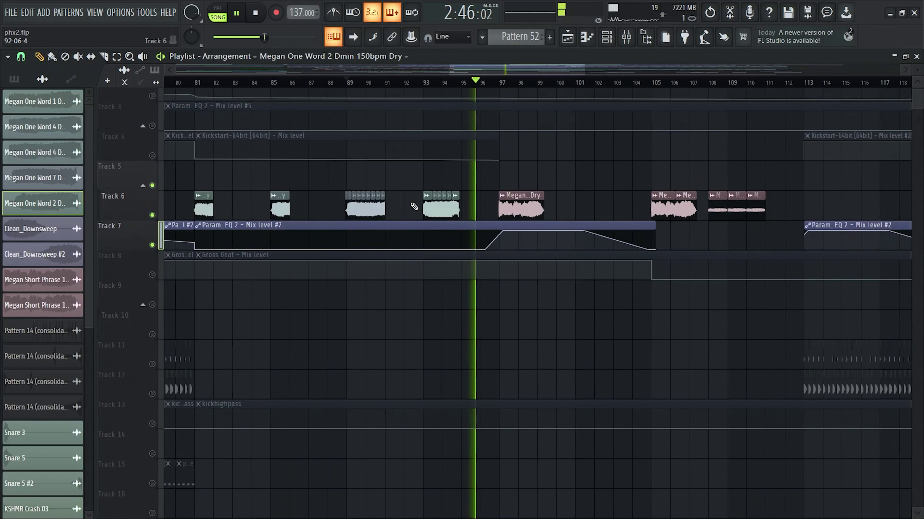
{"action": "scroll", "coordinate": [261, 89], "scroll_direction": "up", "scroll_amount": 3}
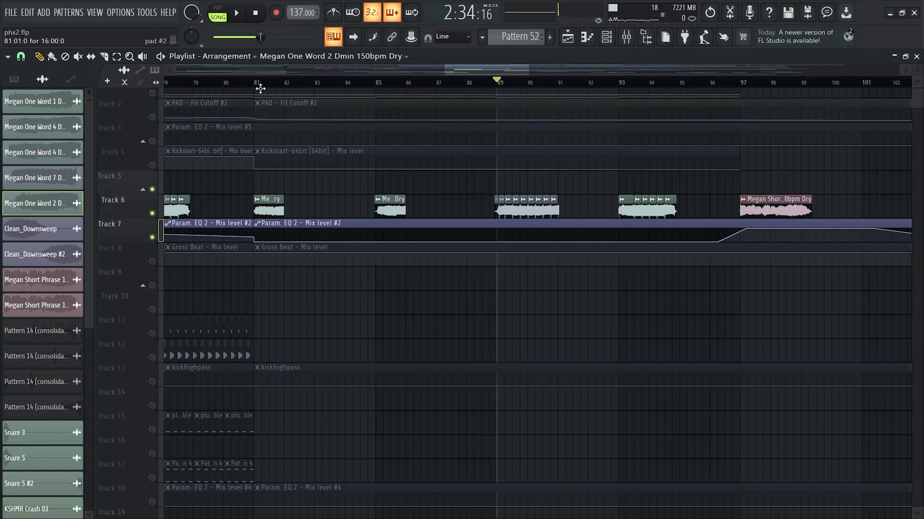
{"action": "left_click", "coordinate": [627, 38]}
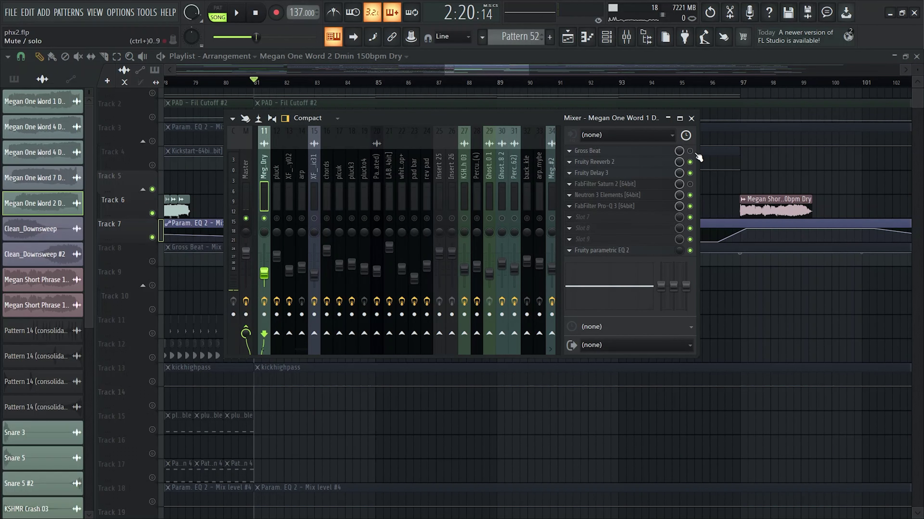
{"action": "key", "text": "F9"}
{"action": "left_click", "coordinate": [152, 260]}
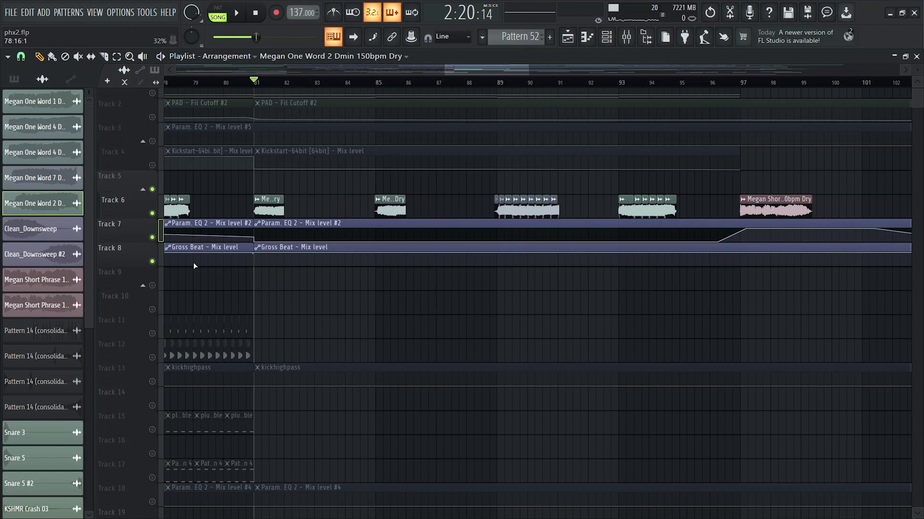
Play the vocals from bar 81 and inspect the Trance Gt 2 volume pattern in the vocal insert's Gross Beat.
{"action": "scroll", "coordinate": [238, 269], "scroll_direction": "up", "scroll_amount": 2}
{"action": "scroll", "coordinate": [418, 279], "scroll_direction": "down", "scroll_amount": 2}
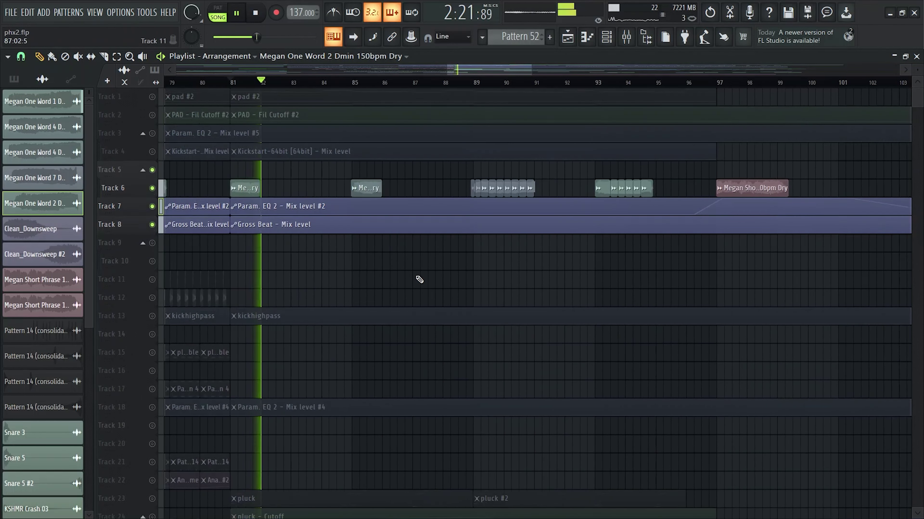
{"action": "scroll", "coordinate": [414, 283], "scroll_direction": "down", "scroll_amount": 2}
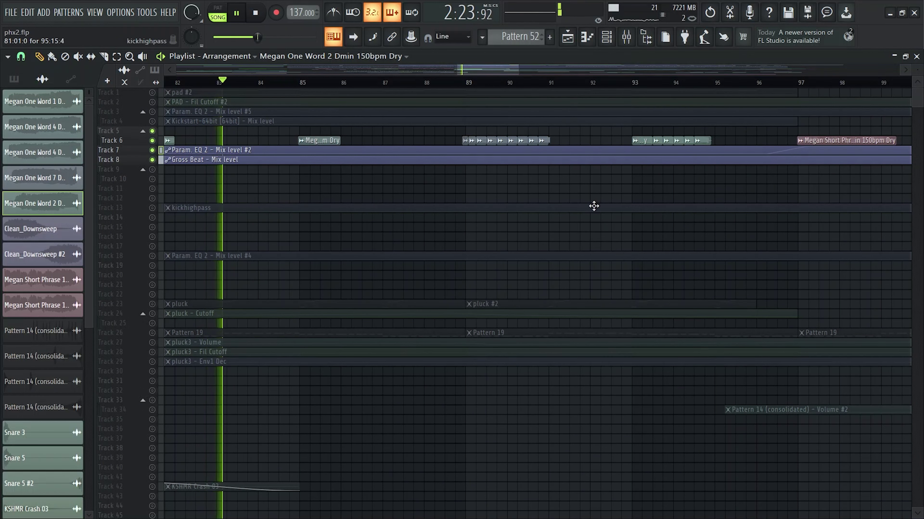
{"action": "left_click", "coordinate": [638, 32]}
{"action": "left_click", "coordinate": [599, 151]}
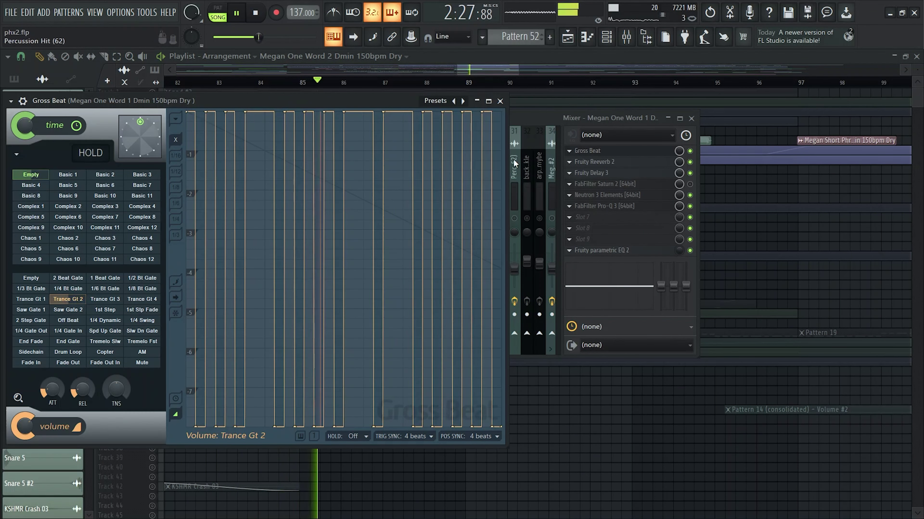
{"action": "left_click", "coordinate": [500, 101]}
{"action": "left_click", "coordinate": [691, 119]}
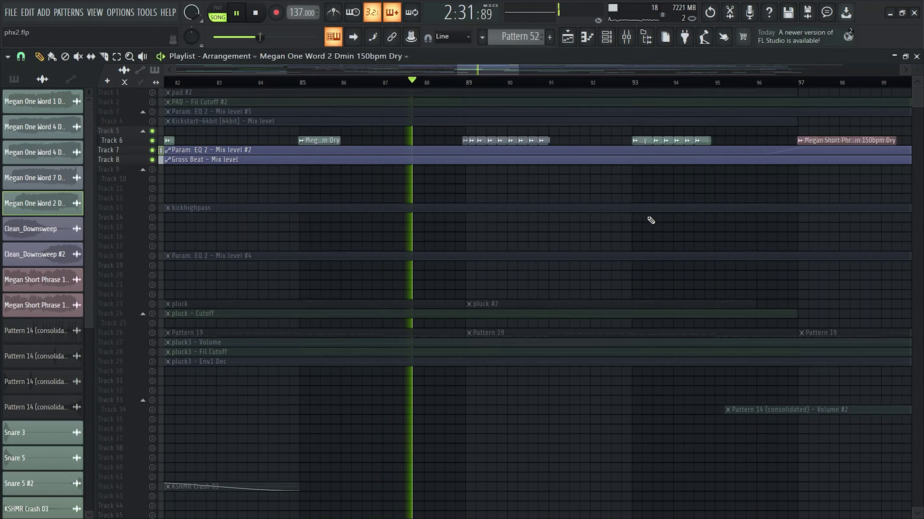
Examine how the Megan One Word vocal slices are arranged around bars 89 and 93 on Track 6.
{"action": "scroll", "coordinate": [733, 193], "scroll_direction": "up", "scroll_amount": 3, "text": "alt"}
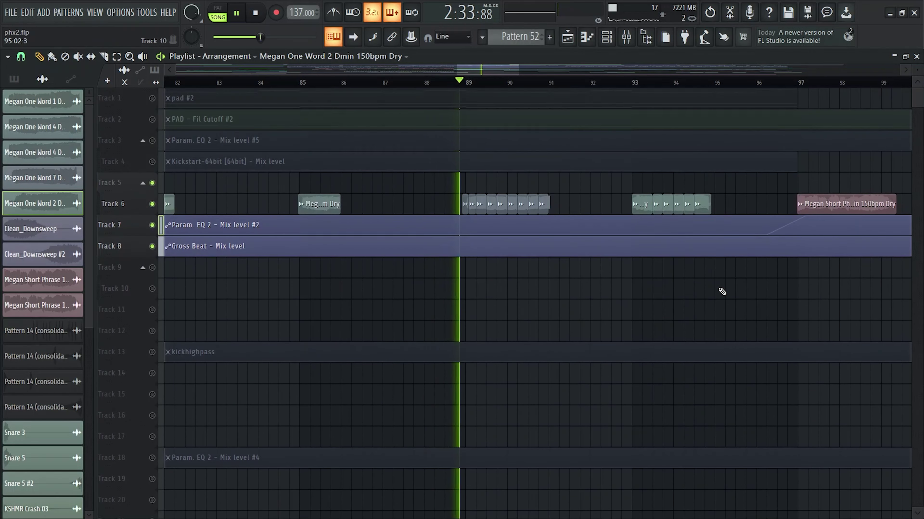
{"action": "scroll", "coordinate": [553, 278], "scroll_direction": "down", "scroll_amount": 2, "text": "ctrl"}
{"action": "scroll", "coordinate": [830, 244], "scroll_direction": "down", "scroll_amount": 3, "text": "alt"}
{"action": "scroll", "coordinate": [629, 202], "scroll_direction": "up", "scroll_amount": 3, "text": "alt"}
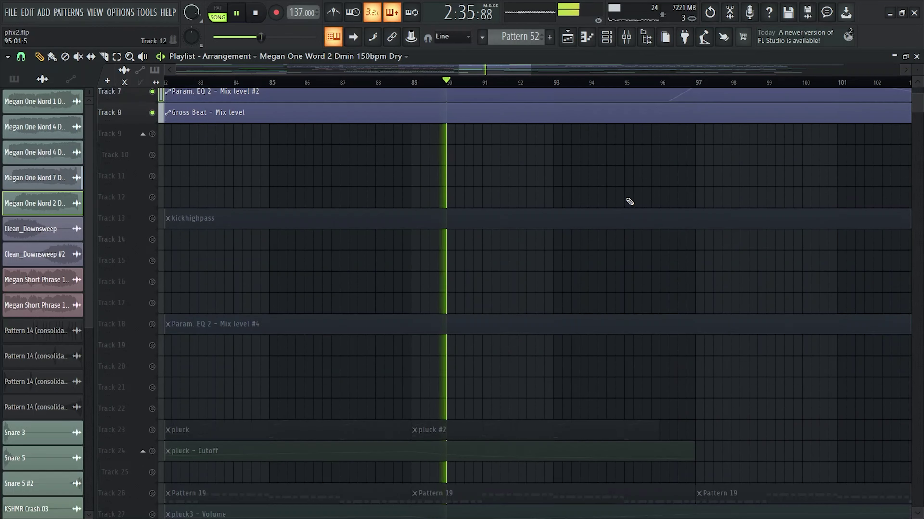
{"action": "scroll", "coordinate": [628, 209], "scroll_direction": "down", "scroll_amount": 1, "text": "alt"}
{"action": "scroll", "coordinate": [704, 267], "scroll_direction": "up", "scroll_amount": 2, "text": "alt"}
{"action": "scroll", "coordinate": [582, 226], "scroll_direction": "up", "scroll_amount": 3, "text": "ctrl"}
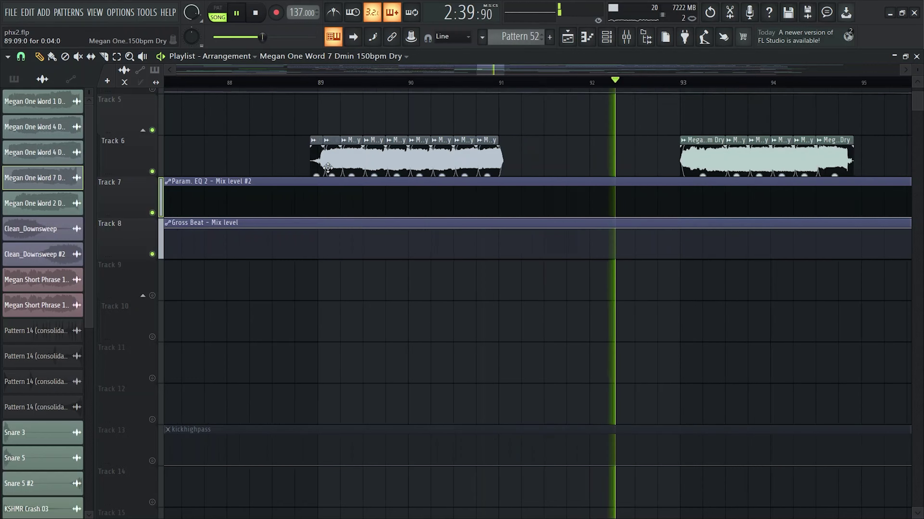
{"action": "scroll", "coordinate": [495, 165], "scroll_direction": "down", "scroll_amount": 3, "text": "ctrl"}
{"action": "scroll", "coordinate": [489, 181], "scroll_direction": "up", "scroll_amount": 2, "text": "ctrl"}
Examine the Megan Short Phrase clips from bar 97 onward alongside the Param. EQ 2 and Gross Beat mix level automation.
{"action": "scroll", "coordinate": [455, 206], "scroll_direction": "down", "scroll_amount": 2, "text": "alt"}
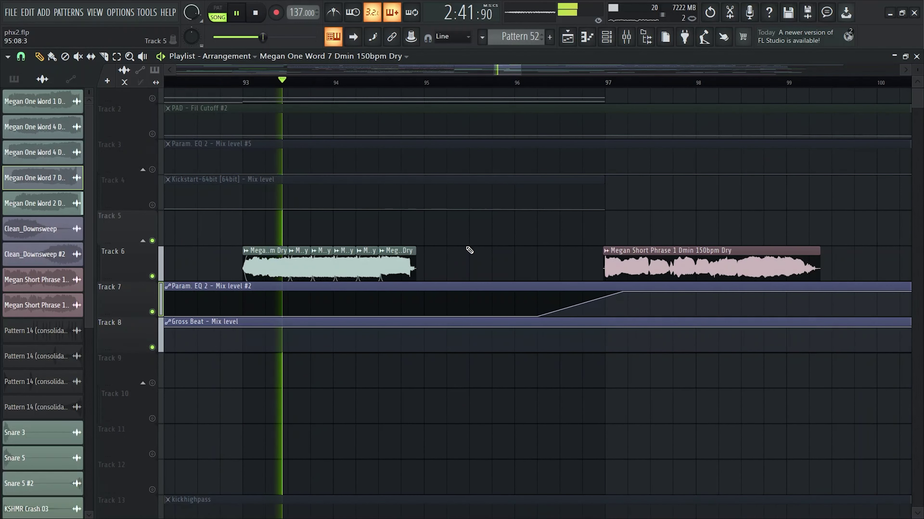
{"action": "scroll", "coordinate": [456, 218], "scroll_direction": "down", "scroll_amount": 2, "text": "alt"}
{"action": "scroll", "coordinate": [458, 233], "scroll_direction": "up", "scroll_amount": 1, "text": "ctrl"}
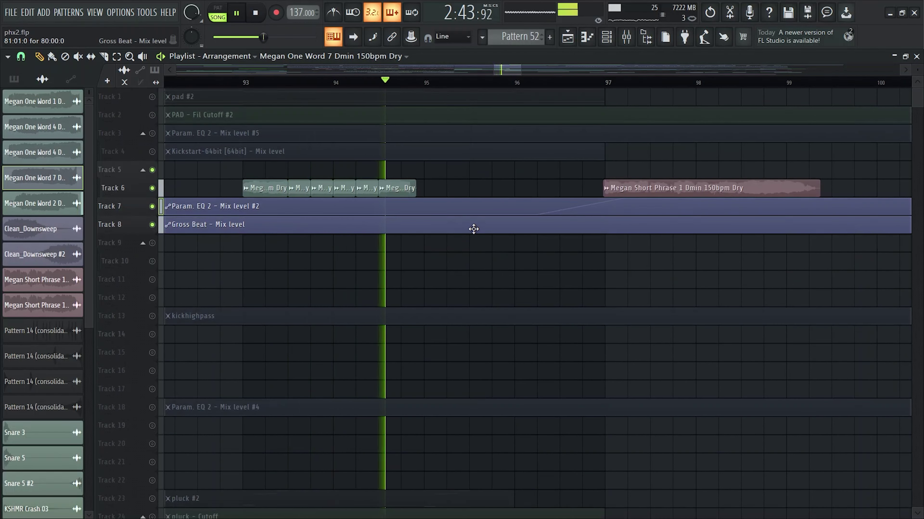
{"action": "scroll", "coordinate": [473, 229], "scroll_direction": "down", "scroll_amount": 2, "text": "alt"}
{"action": "scroll", "coordinate": [718, 152], "scroll_direction": "down", "scroll_amount": 2, "text": "ctrl"}
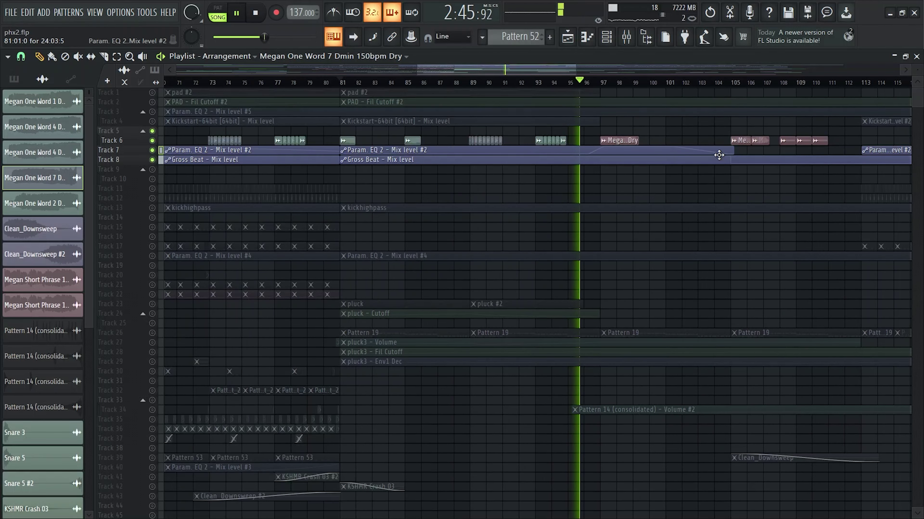
{"action": "scroll", "coordinate": [651, 132], "scroll_direction": "up", "scroll_amount": 2, "text": "alt"}
{"action": "scroll", "coordinate": [582, 189], "scroll_direction": "down", "scroll_amount": 2, "text": "ctrl"}
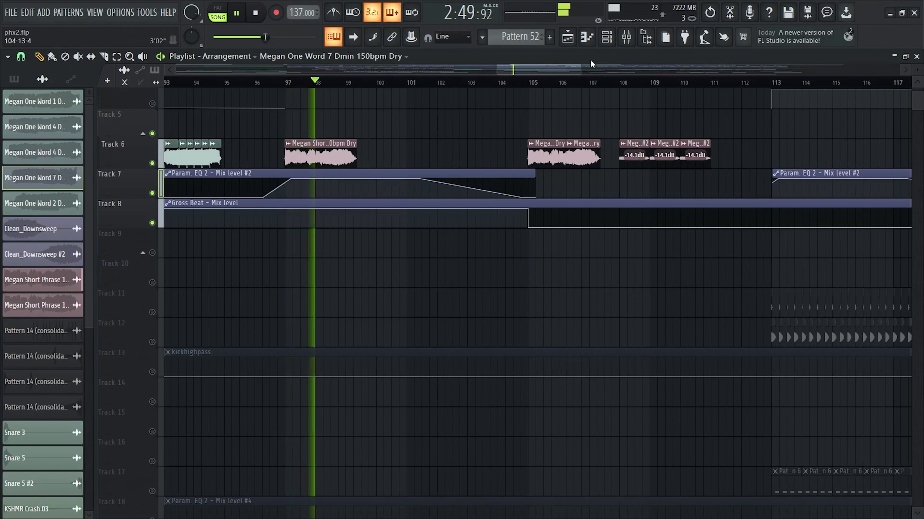
Inspect the Fruity parametric EQ 2 on the vocal insert in the mixer and return to its automation in the playlist.
{"action": "left_click", "coordinate": [626, 36]}
{"action": "left_click", "coordinate": [603, 254]}
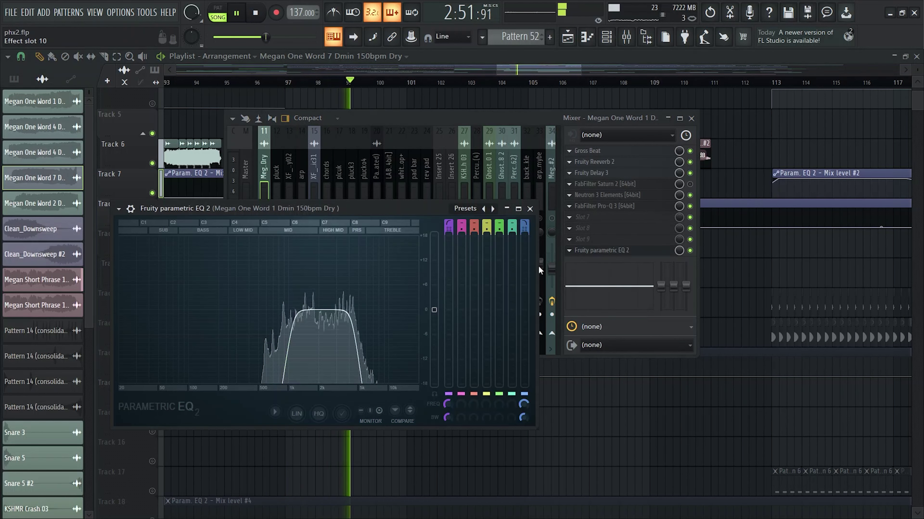
{"action": "key", "text": "F12"}
{"action": "scroll", "coordinate": [463, 214], "scroll_direction": "up", "scroll_amount": 2, "text": "ctrl"}
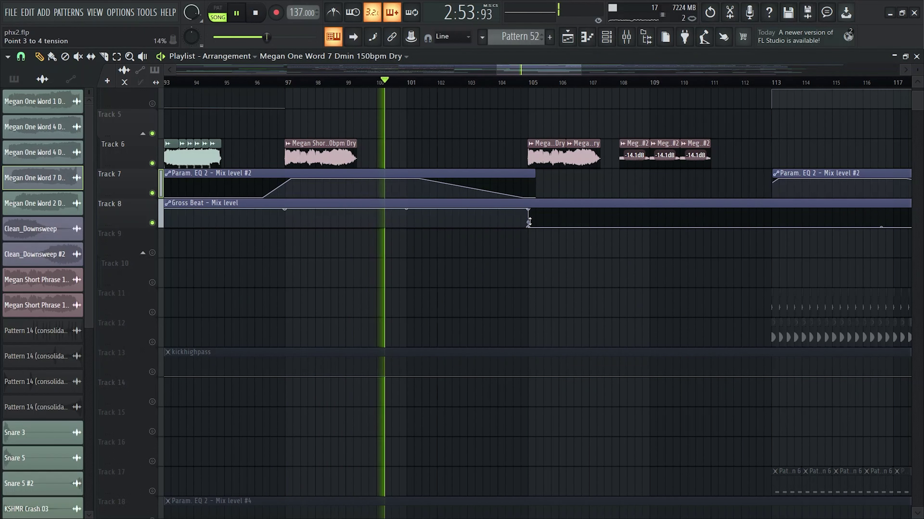
Play the Megan Short Phrase clips on Track 6 from bar 105.
{"action": "scroll", "coordinate": [458, 206], "scroll_direction": "down", "scroll_amount": 4, "text": "ctrl"}
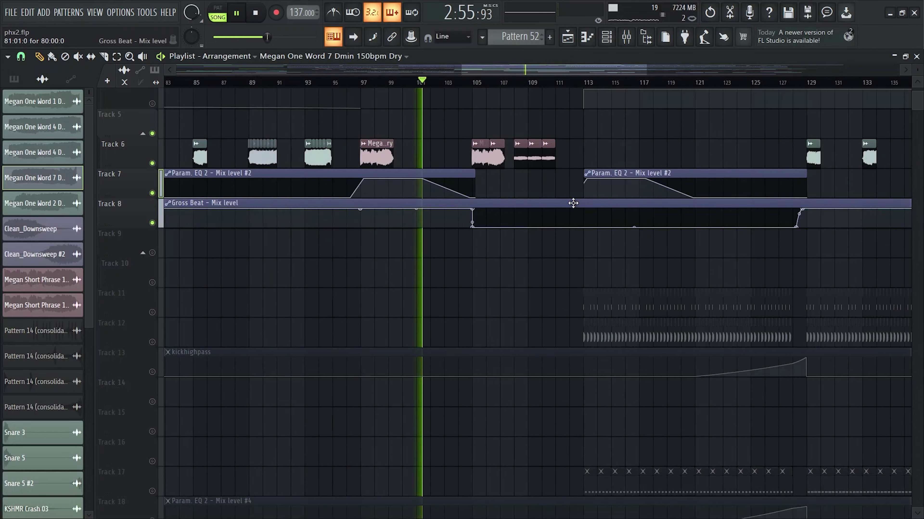
{"action": "scroll", "coordinate": [445, 185], "scroll_direction": "up", "scroll_amount": 4, "text": "ctrl"}
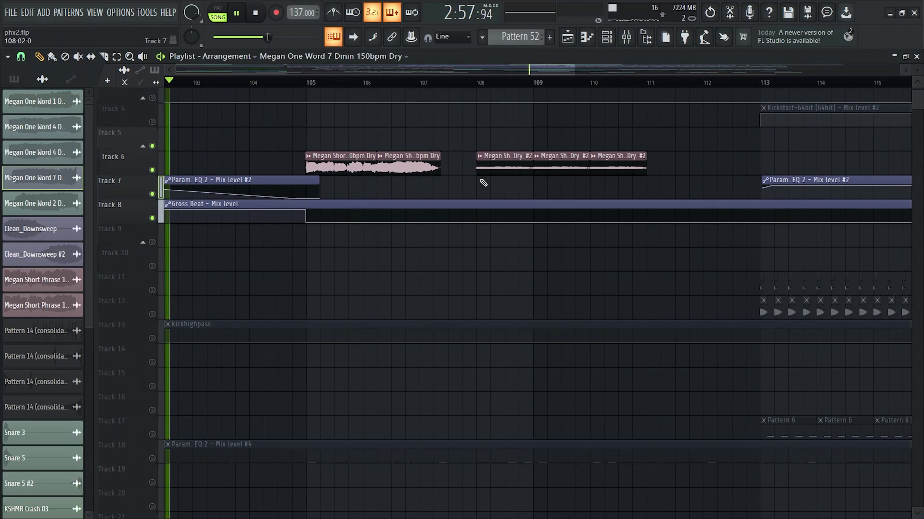
{"action": "left_click", "coordinate": [305, 83]}
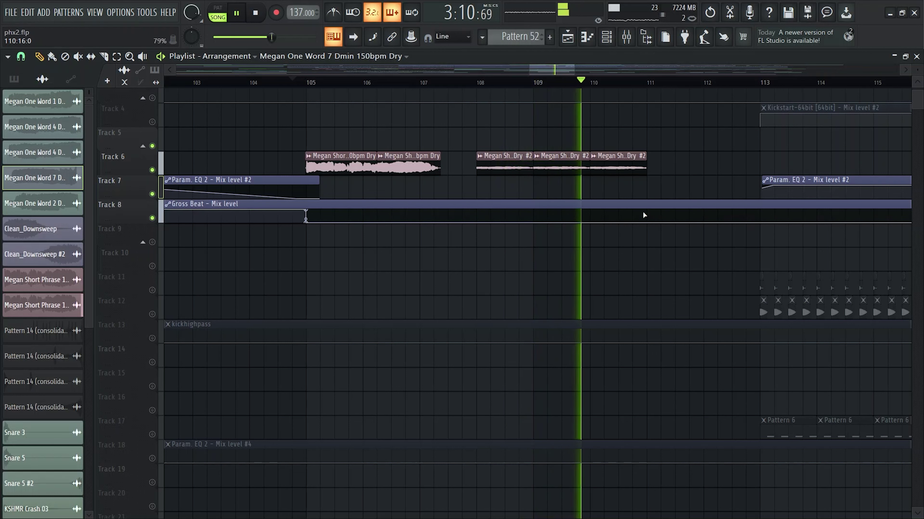
Inspect the channel pitch of the Megan Short Phrase #2 clip at bar 108 in its channel settings.
{"action": "scroll", "coordinate": [644, 215], "scroll_direction": "up", "scroll_amount": 3}
{"action": "scroll", "coordinate": [546, 182], "scroll_direction": "down", "scroll_amount": 1}
{"action": "scroll", "coordinate": [441, 157], "scroll_direction": "down", "scroll_amount": 3}
{"action": "scroll", "coordinate": [441, 157], "scroll_direction": "up", "scroll_amount": 2}
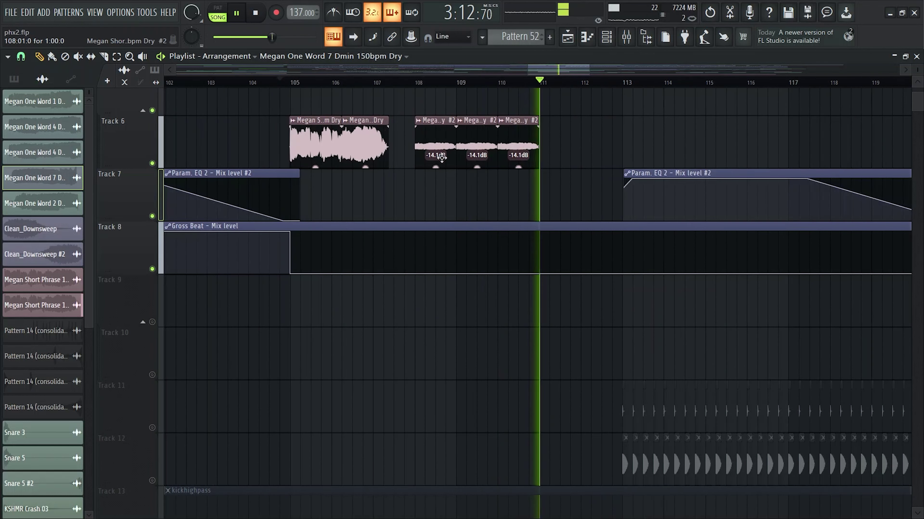
{"action": "double_click", "coordinate": [426, 143]}
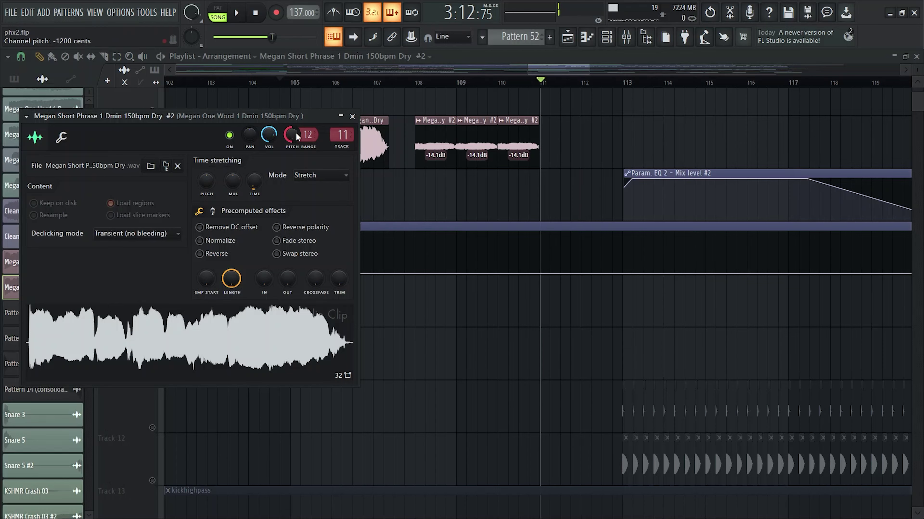
{"action": "left_click", "coordinate": [351, 117]}
Look over the Param. EQ 2 and Gross Beat mix level automation on Tracks 7 and 8 from bar 113 to bar 135.
{"action": "scroll", "coordinate": [519, 155], "scroll_direction": "down", "scroll_amount": 3}
{"action": "scroll", "coordinate": [705, 161], "scroll_direction": "down", "scroll_amount": 3}
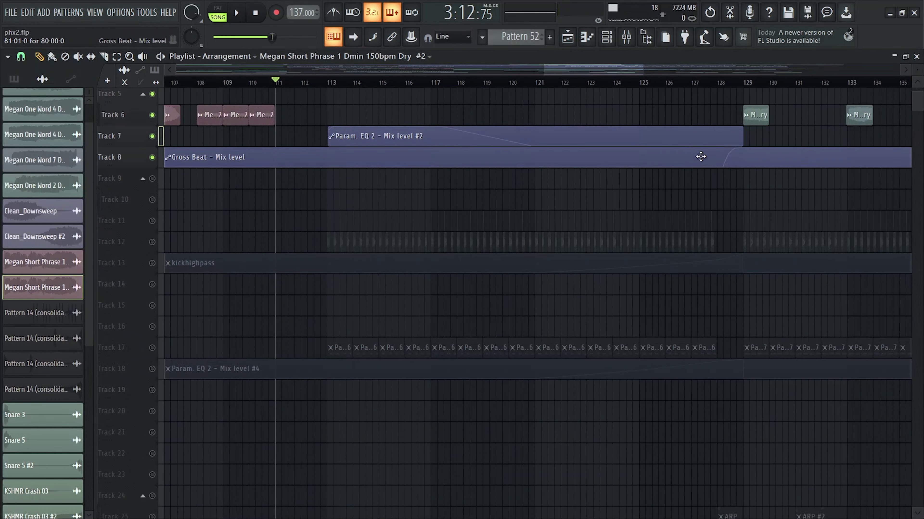
{"action": "scroll", "coordinate": [700, 157], "scroll_direction": "down", "scroll_amount": 3}
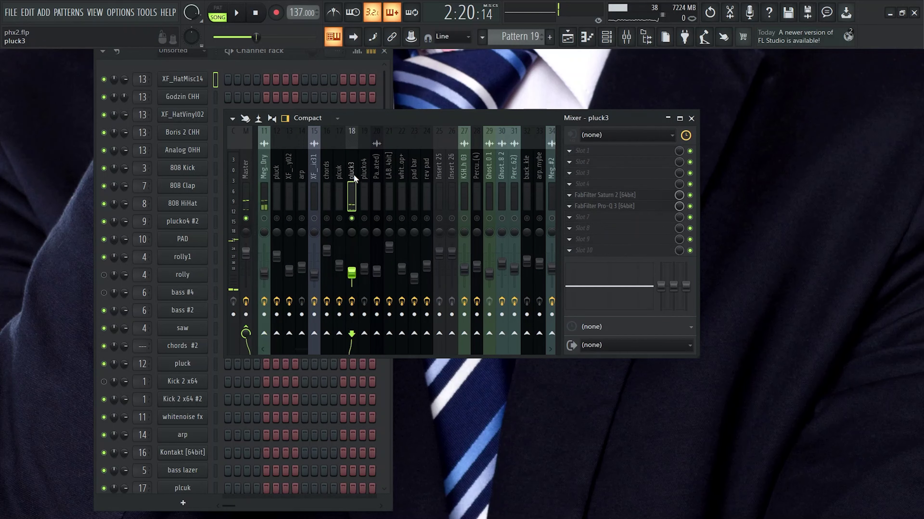
Bring up the pluck3 channel's Serum beside the channel rack and review its Pluck - Ethos patch during playback.
{"action": "key", "text": "F9"}
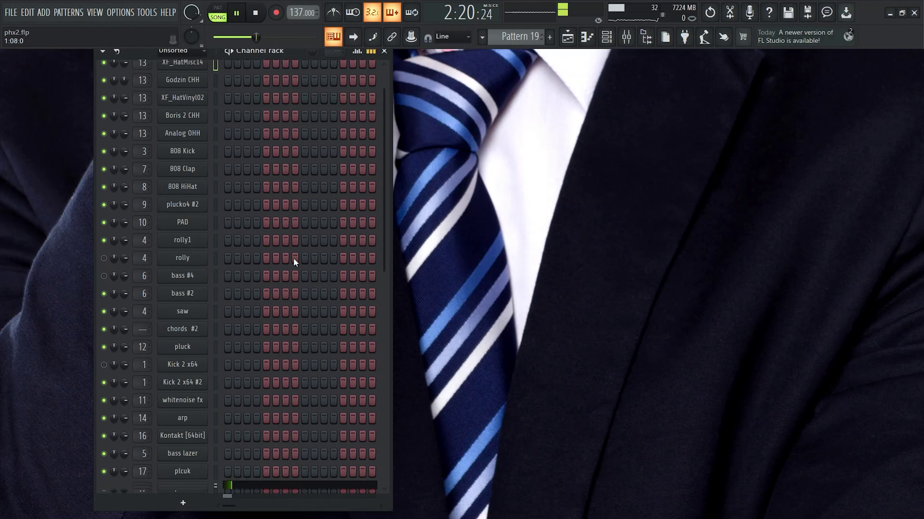
{"action": "scroll", "coordinate": [270, 313], "scroll_direction": "down", "scroll_amount": 4}
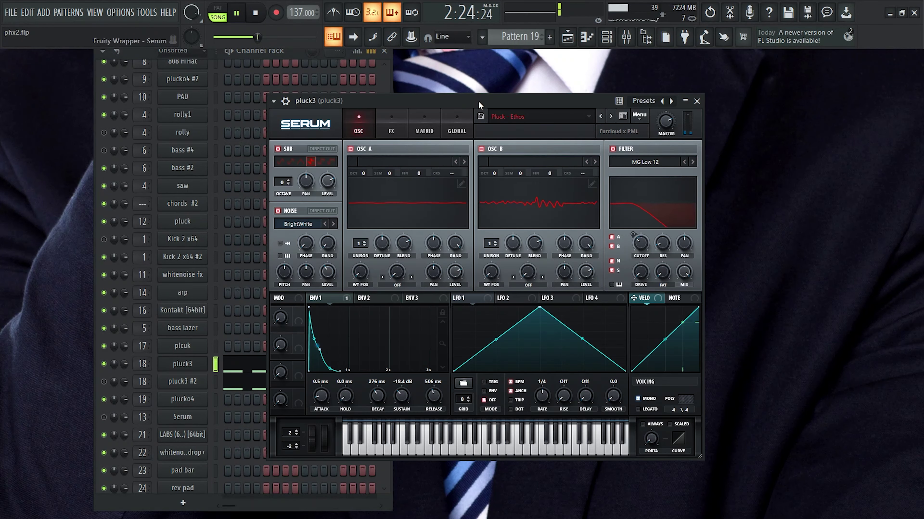
{"action": "left_click_drag", "start_coordinate": [478, 101], "coordinate": [643, 105]}
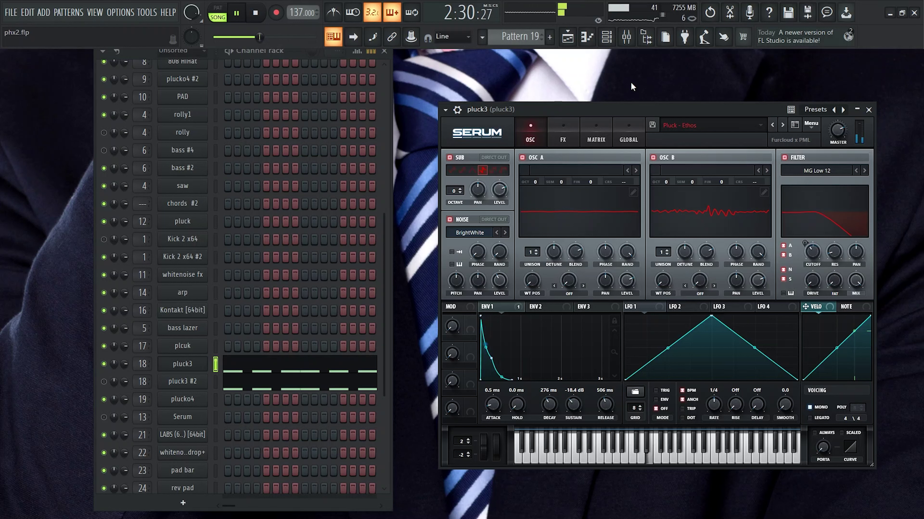
{"action": "left_click", "coordinate": [573, 42]}
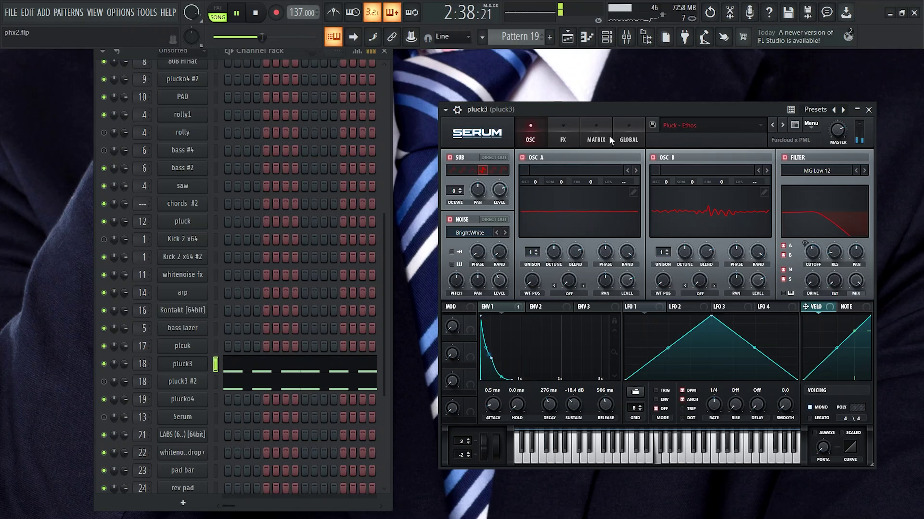
Examine the pluck3 Volume, Fil Cutoff and Env1 Dec automation on Tracks 27 to 29 beneath the Pattern 19 clips.
{"action": "left_click", "coordinate": [568, 40]}
{"action": "scroll", "coordinate": [403, 307], "scroll_direction": "down", "scroll_amount": 5, "text": "ctrl"}
{"action": "scroll", "coordinate": [372, 258], "scroll_direction": "down", "scroll_amount": 3}
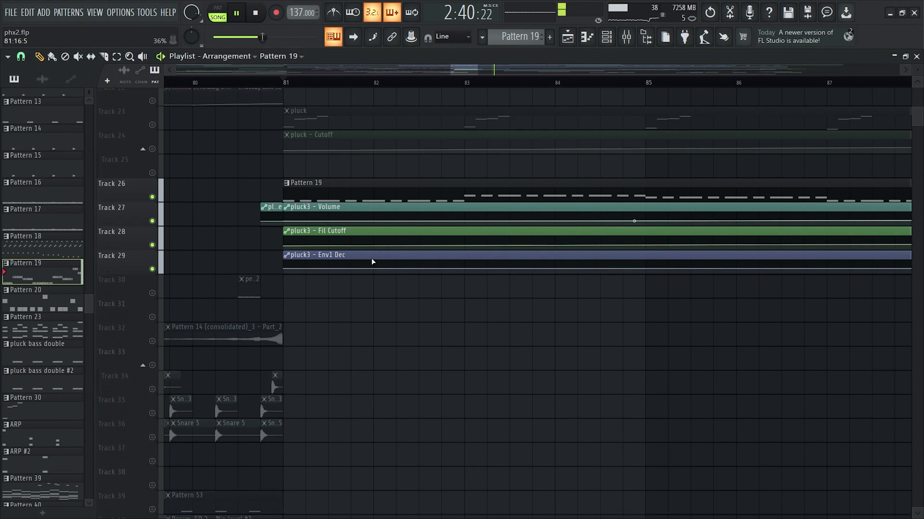
{"action": "scroll", "coordinate": [596, 217], "scroll_direction": "up", "scroll_amount": 3, "text": "alt"}
{"action": "scroll", "coordinate": [513, 241], "scroll_direction": "up", "scroll_amount": 2, "text": "ctrl"}
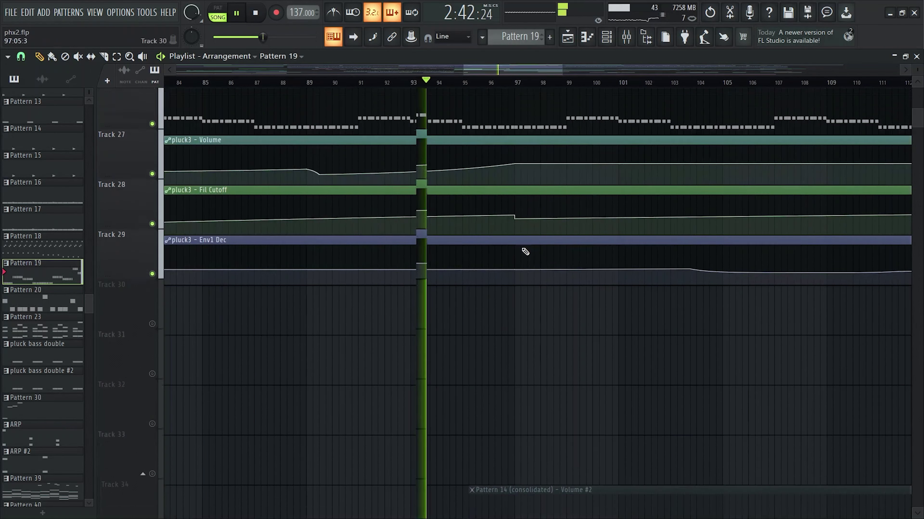
{"action": "scroll", "coordinate": [525, 252], "scroll_direction": "up", "scroll_amount": 3}
{"action": "scroll", "coordinate": [639, 375], "scroll_direction": "down", "scroll_amount": 2, "text": "alt"}
{"action": "scroll", "coordinate": [645, 305], "scroll_direction": "up", "scroll_amount": 3, "text": "ctrl"}
{"action": "scroll", "coordinate": [645, 305], "scroll_direction": "down", "scroll_amount": 2}
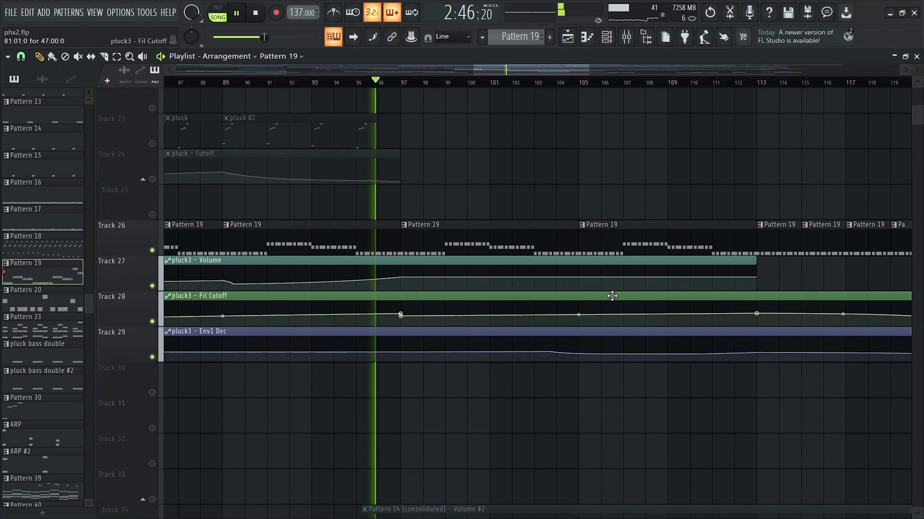
{"action": "double_click", "coordinate": [537, 294]}
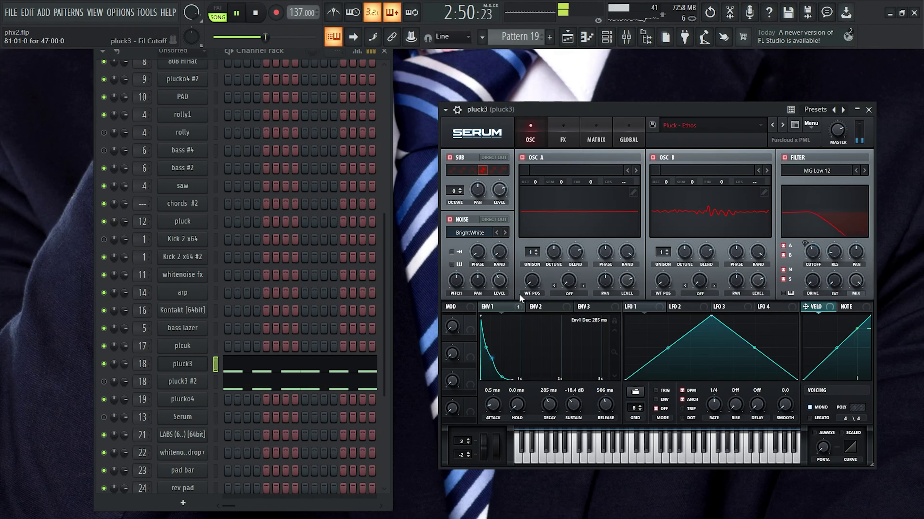
Examine the pluck3 note sequence of Pattern 19 across all its bars in the piano roll.
{"action": "left_click", "coordinate": [252, 364]}
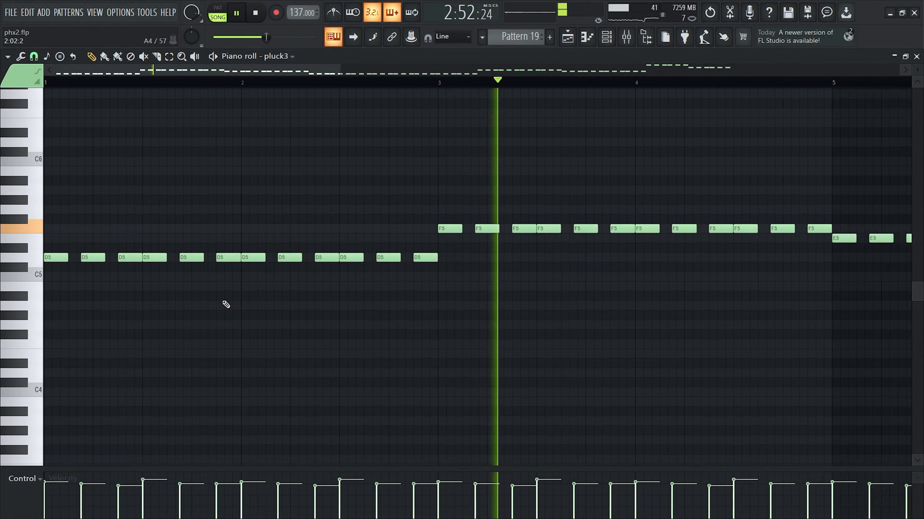
{"action": "scroll", "coordinate": [224, 301], "scroll_direction": "up", "scroll_amount": 1}
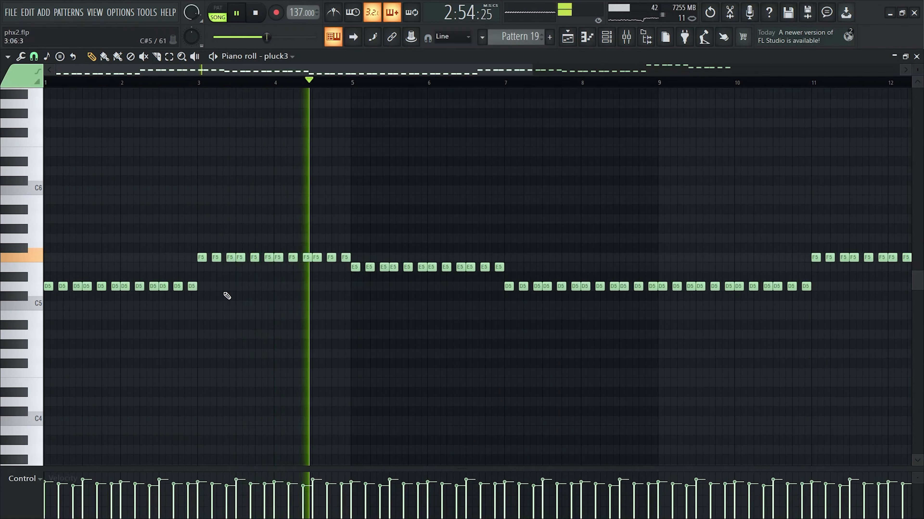
{"action": "scroll", "coordinate": [226, 296], "scroll_direction": "up", "scroll_amount": 4, "text": "ctrl"}
{"action": "scroll", "coordinate": [226, 291], "scroll_direction": "down", "scroll_amount": 4, "text": "ctrl"}
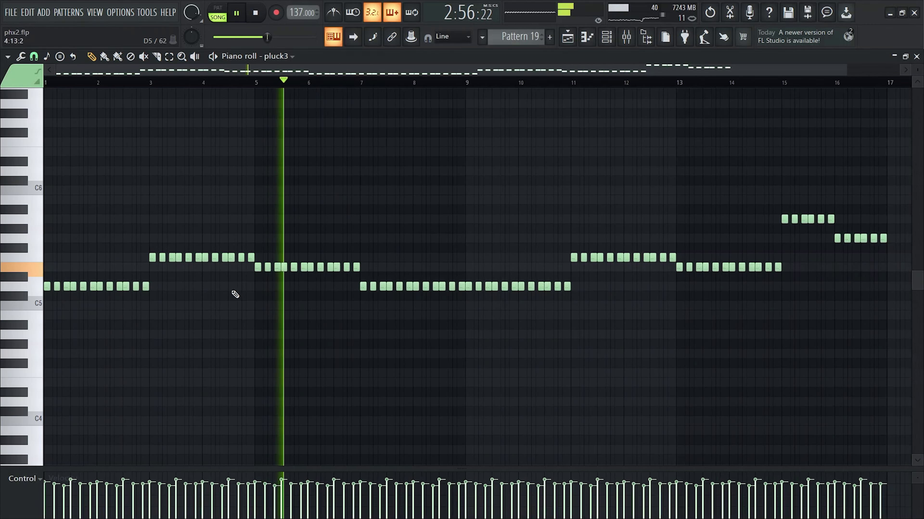
Play the pluck3 part on Track 26 from bar 113 and check how the Pattern 19 and Pattern 20 clips are arranged.
{"action": "left_click", "coordinate": [565, 37]}
{"action": "left_click", "coordinate": [565, 38]}
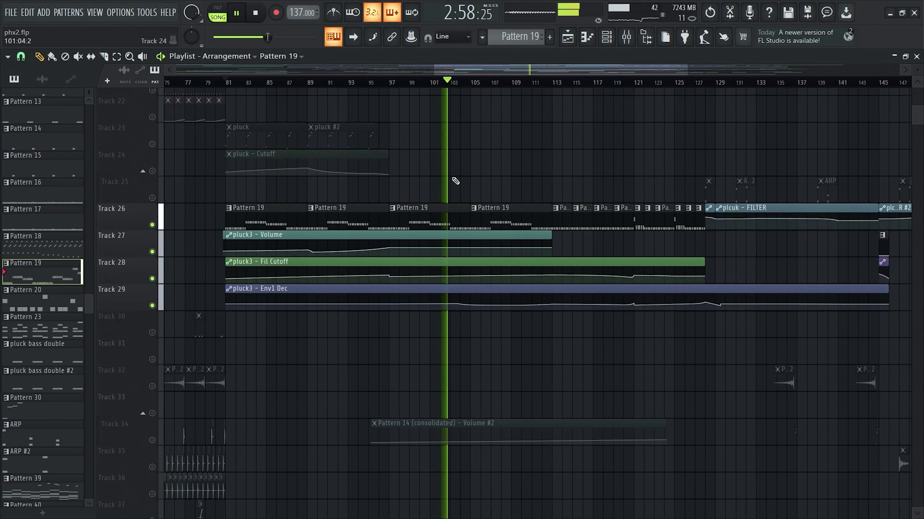
{"action": "scroll", "coordinate": [581, 232], "scroll_direction": "up", "scroll_amount": 4, "text": "ctrl"}
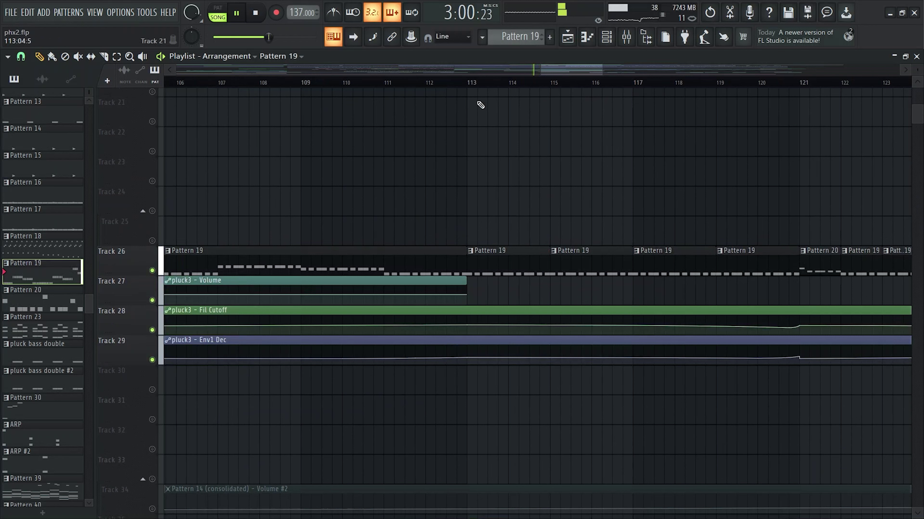
{"action": "left_click", "coordinate": [471, 83]}
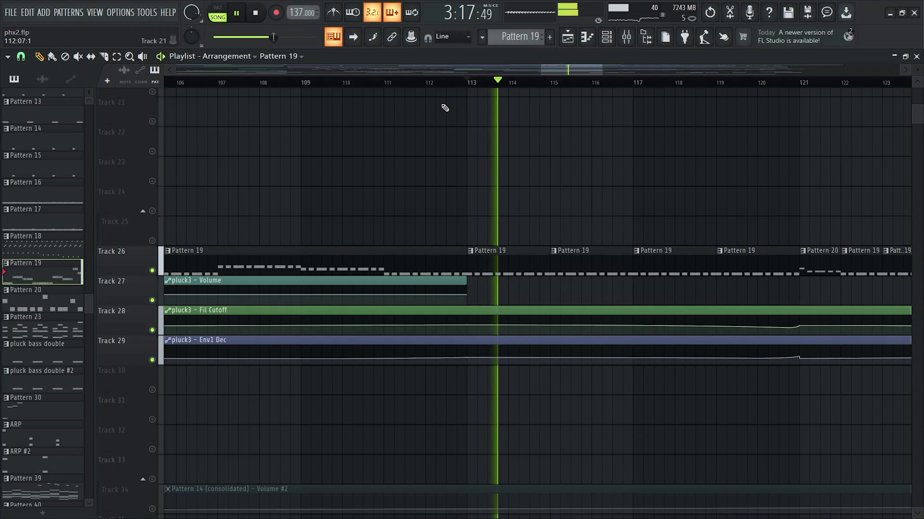
{"action": "scroll", "coordinate": [443, 109], "scroll_direction": "down", "scroll_amount": 2, "text": "ctrl"}
{"action": "scroll", "coordinate": [650, 171], "scroll_direction": "up", "scroll_amount": 1, "text": "ctrl"}
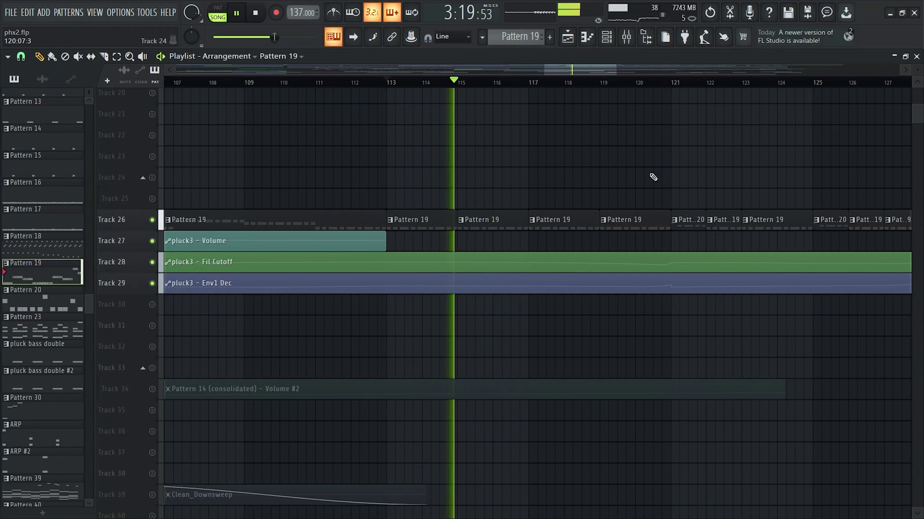
{"action": "scroll", "coordinate": [645, 181], "scroll_direction": "up", "scroll_amount": 6}
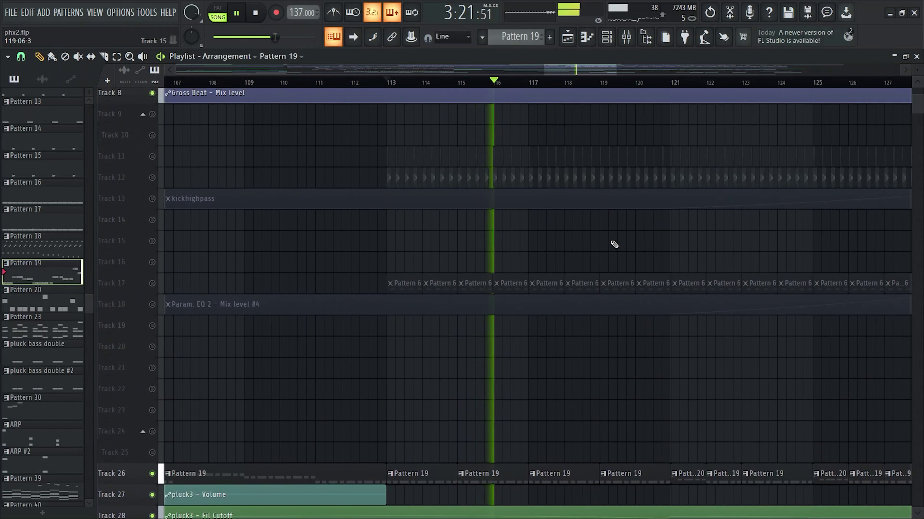
{"action": "scroll", "coordinate": [561, 270], "scroll_direction": "up", "scroll_amount": 1}
Review the distortion, chorus, delay and reverb effects in pluck3's Serum, then its oscillator page.
{"action": "key", "text": "F5"}
{"action": "left_click", "coordinate": [173, 367]}
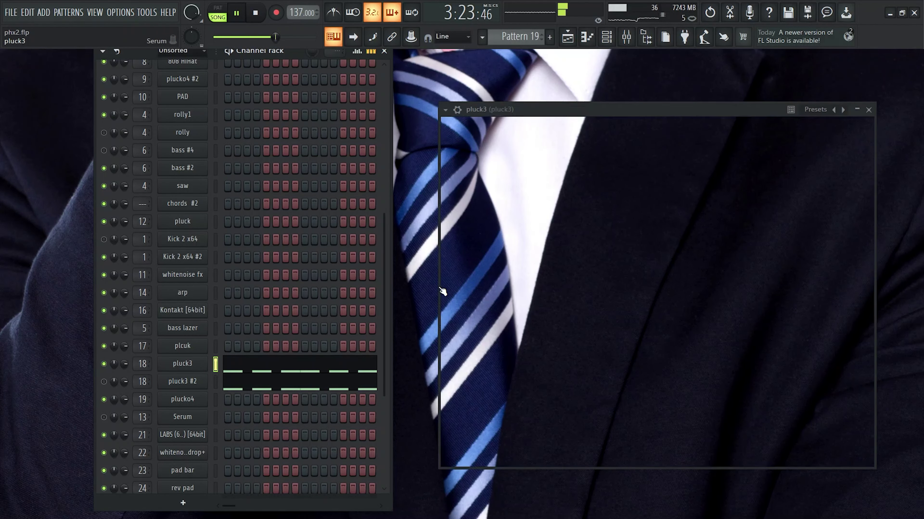
{"action": "left_click", "coordinate": [563, 138]}
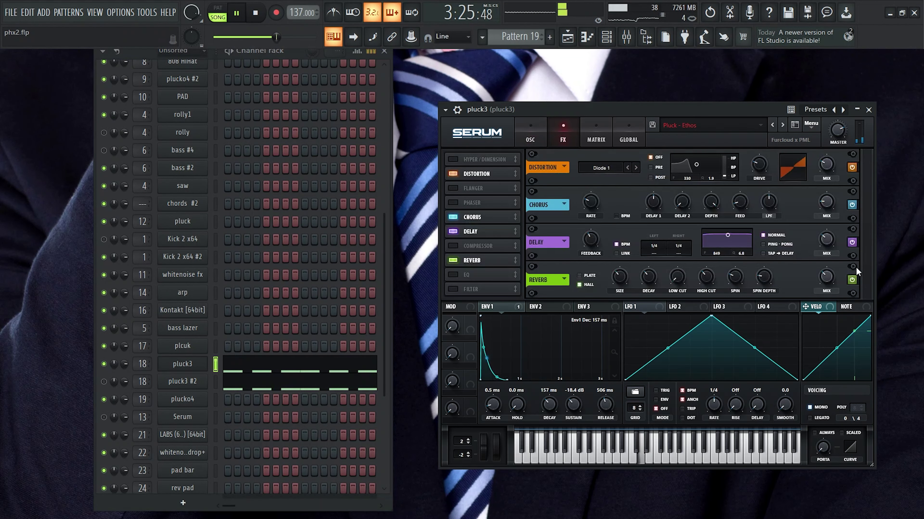
{"action": "left_click", "coordinate": [530, 133]}
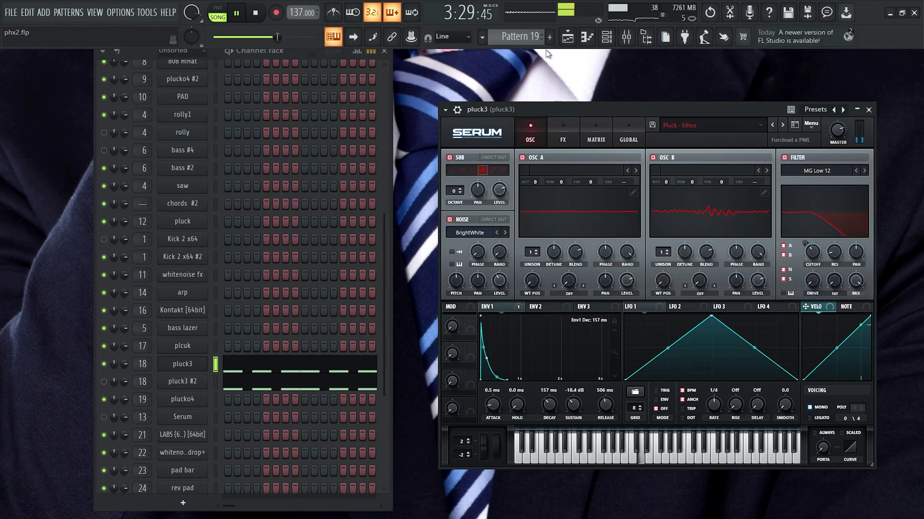
Examine the playlist around bars 121 to 137, including the vocal clips and automation on Tracks 6 to 8.
{"action": "key", "text": "Escape"}
{"action": "left_click", "coordinate": [567, 37]}
{"action": "scroll", "coordinate": [526, 208], "scroll_direction": "up", "scroll_amount": 4}
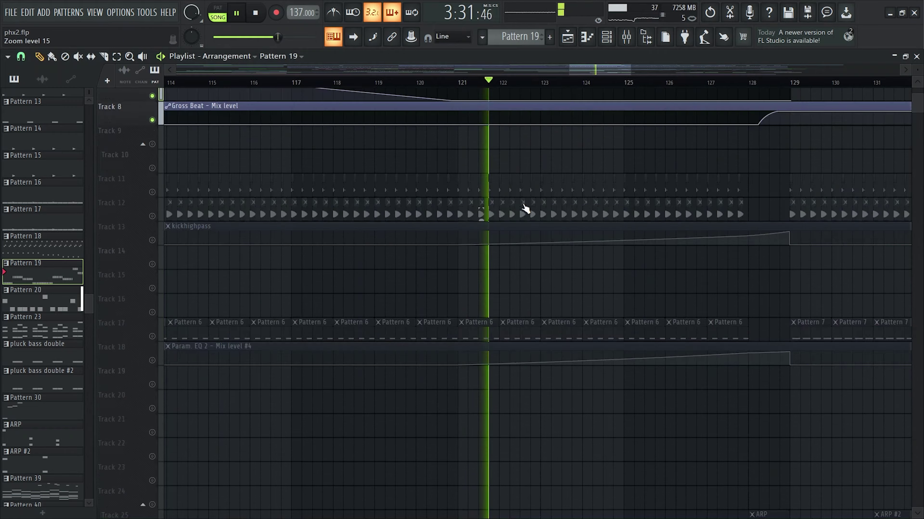
{"action": "scroll", "coordinate": [519, 200], "scroll_direction": "down", "scroll_amount": 3}
{"action": "scroll", "coordinate": [624, 193], "scroll_direction": "up", "scroll_amount": 3}
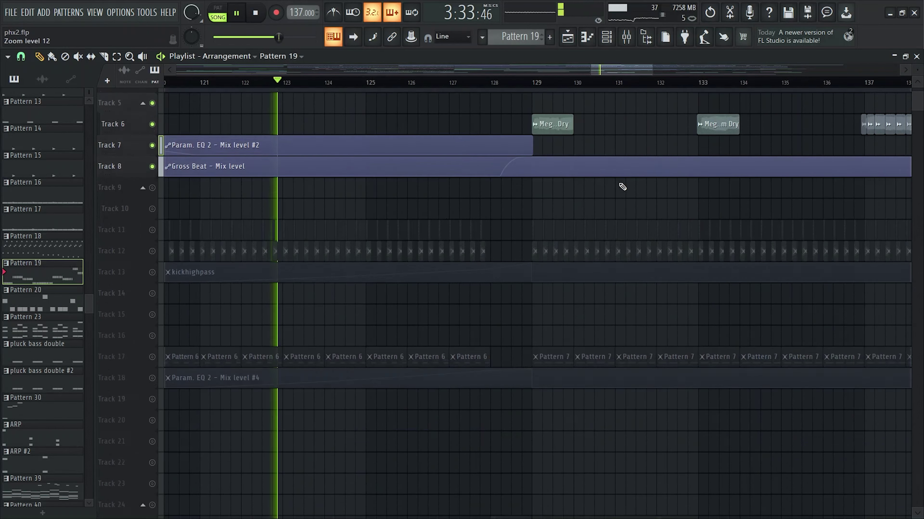
{"action": "scroll", "coordinate": [573, 153], "scroll_direction": "down", "scroll_amount": 2}
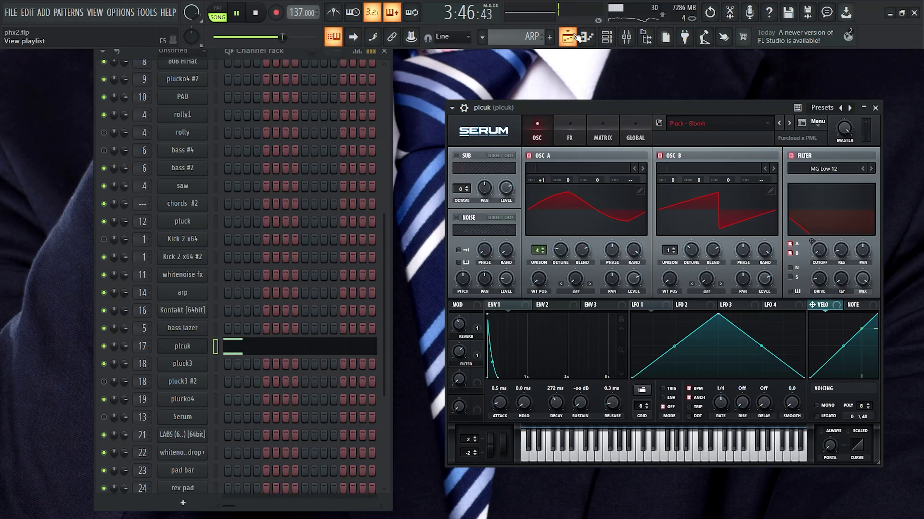
Examine the ARP and ARP #2 clips on Track 25 and view the plcuk channel's notes in the piano roll.
{"action": "left_click", "coordinate": [575, 35]}
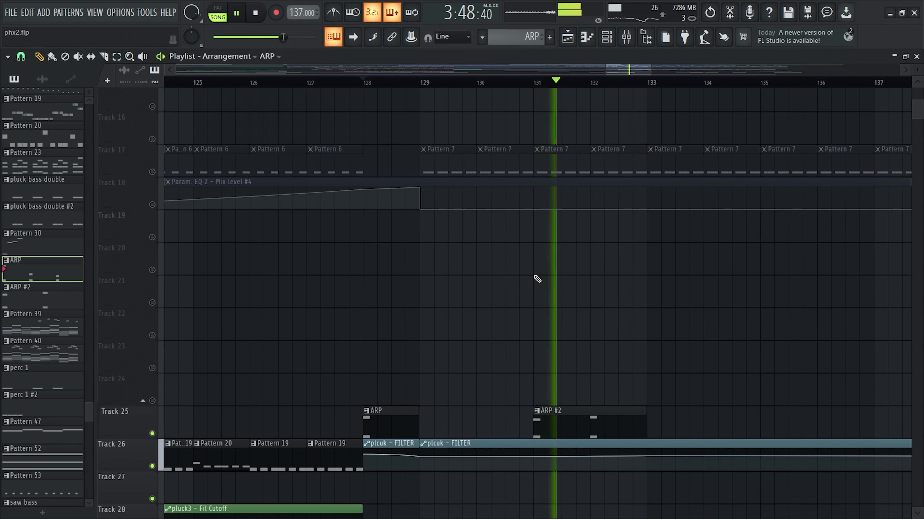
{"action": "left_click", "coordinate": [582, 420]}
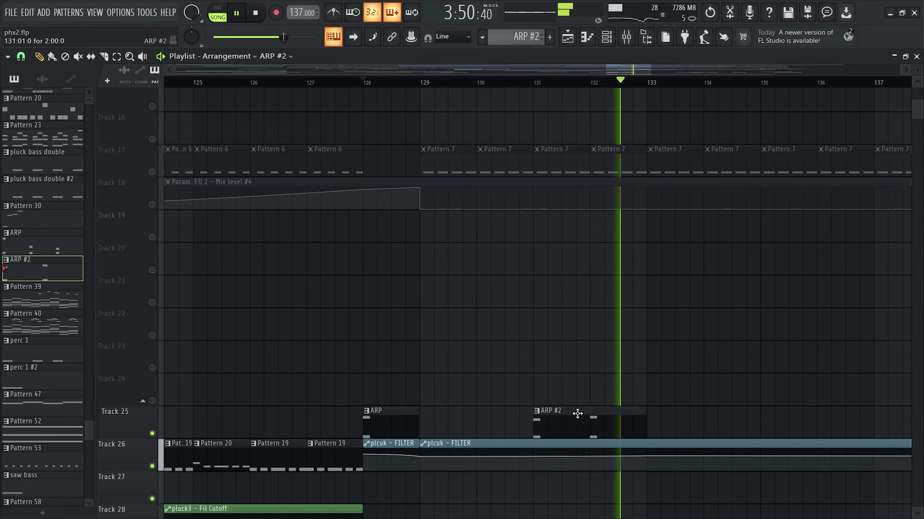
{"action": "scroll", "coordinate": [767, 268], "scroll_direction": "down", "scroll_amount": 3}
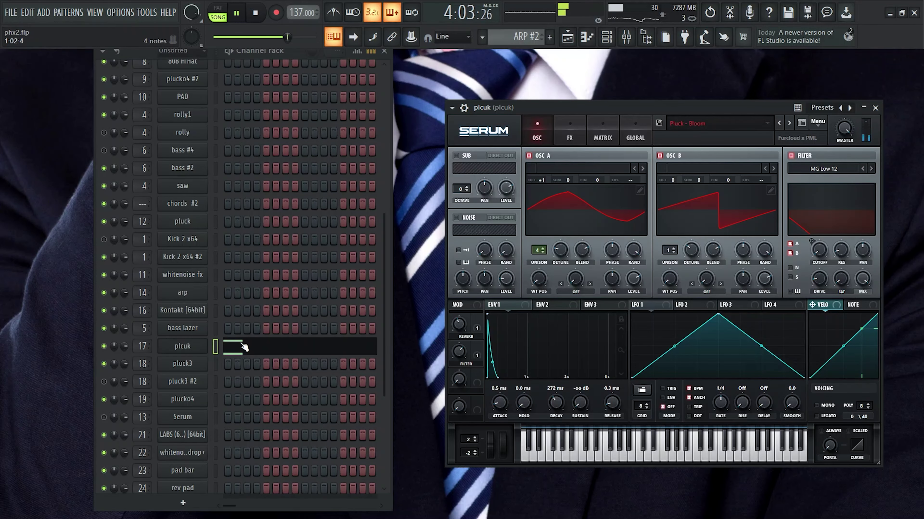
{"action": "left_click", "coordinate": [245, 349]}
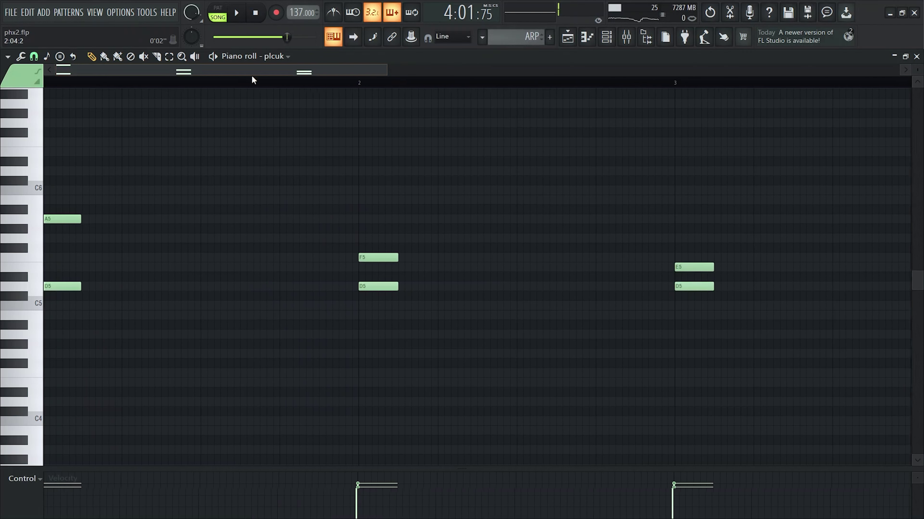
Examine the plcuk channel's ARP notes and ARP #2 pattern, then review its Serum oscillator and effects pages.
{"action": "scroll", "coordinate": [216, 190], "scroll_direction": "down", "scroll_amount": 2, "text": "ctrl"}
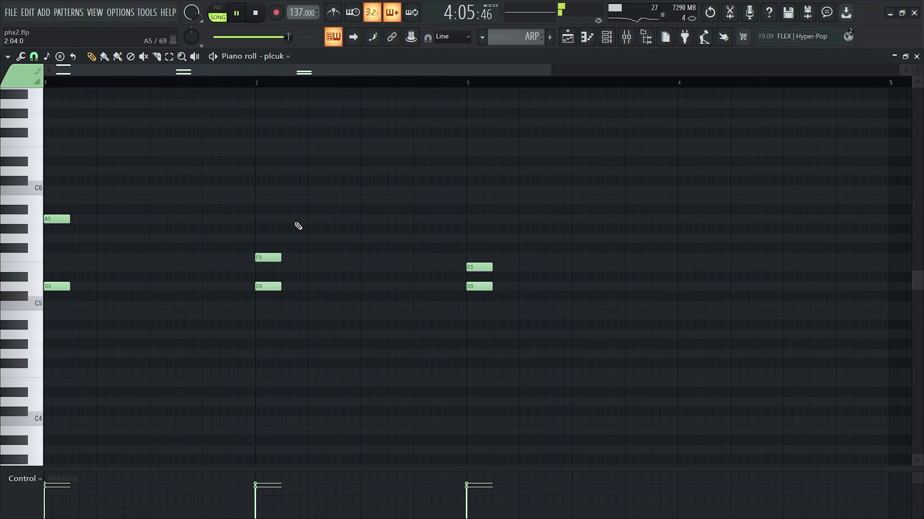
{"action": "key", "text": "F7"}
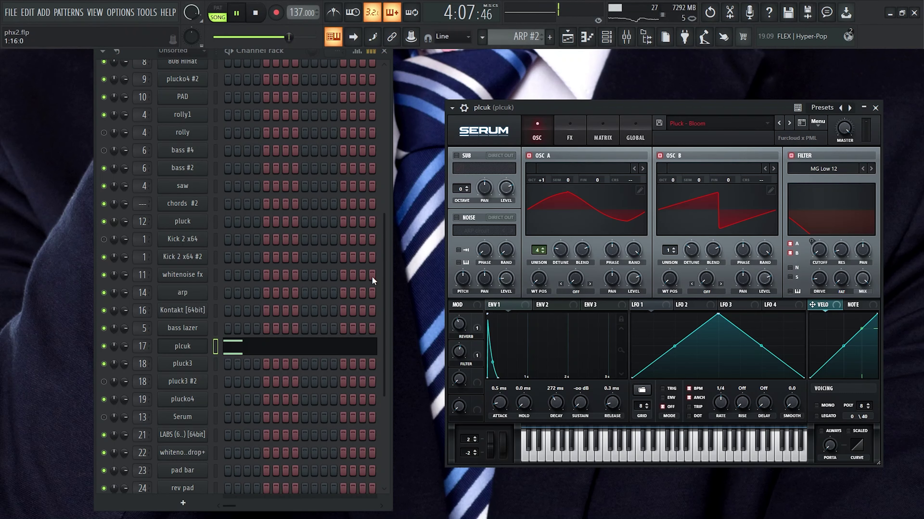
{"action": "left_click", "coordinate": [248, 354]}
{"action": "key", "text": "F7"}
{"action": "left_click", "coordinate": [569, 138]}
Inspect the FabFilter Pro-Q 3 curve on the plcuk mixer insert, then close the plugin and mixer windows.
{"action": "key", "text": "F9"}
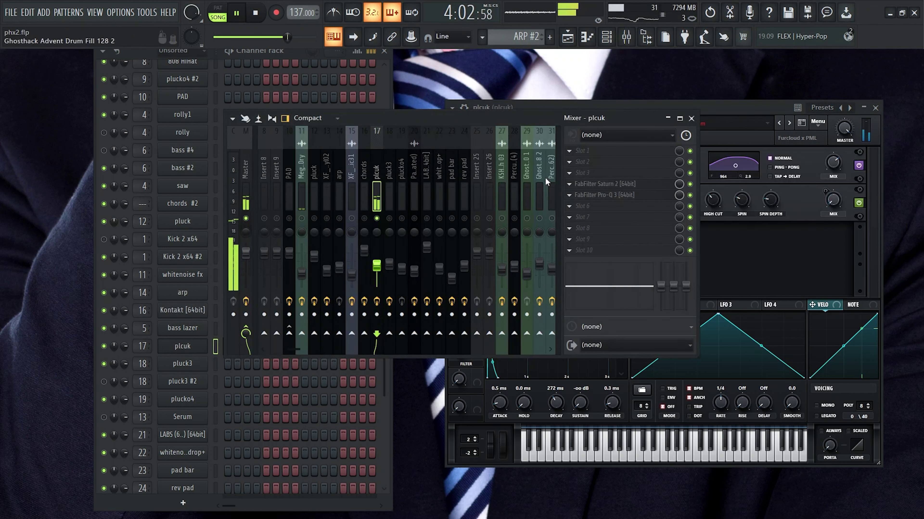
{"action": "left_click", "coordinate": [612, 195]}
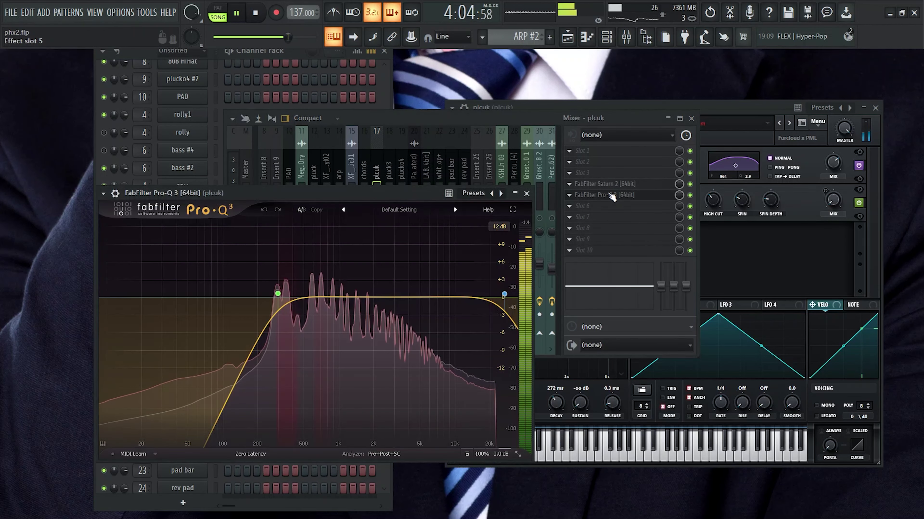
{"action": "left_click", "coordinate": [608, 195]}
{"action": "key", "text": "F9"}
{"action": "key", "text": "Escape"}
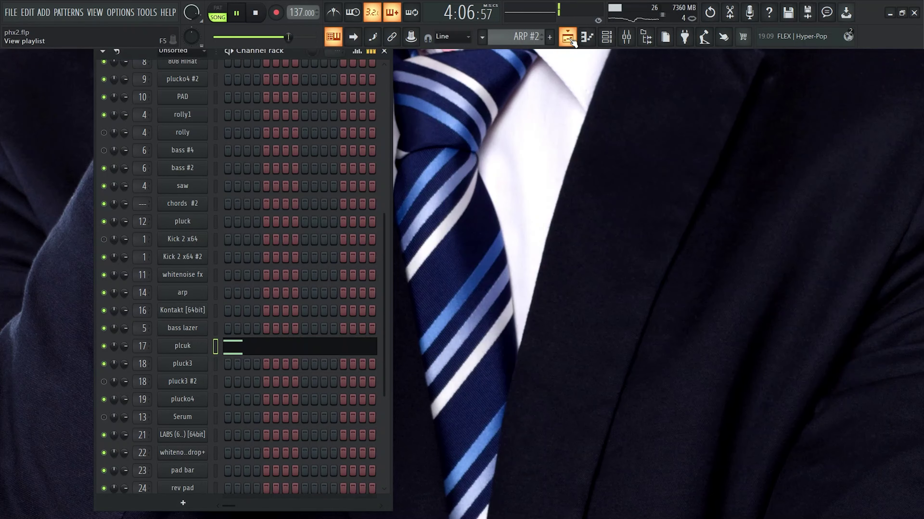
Play the crash and downsweep effects on Tracks 40 to 43 from about bar 64 and check the mixer inserts.
{"action": "key", "text": "F5"}
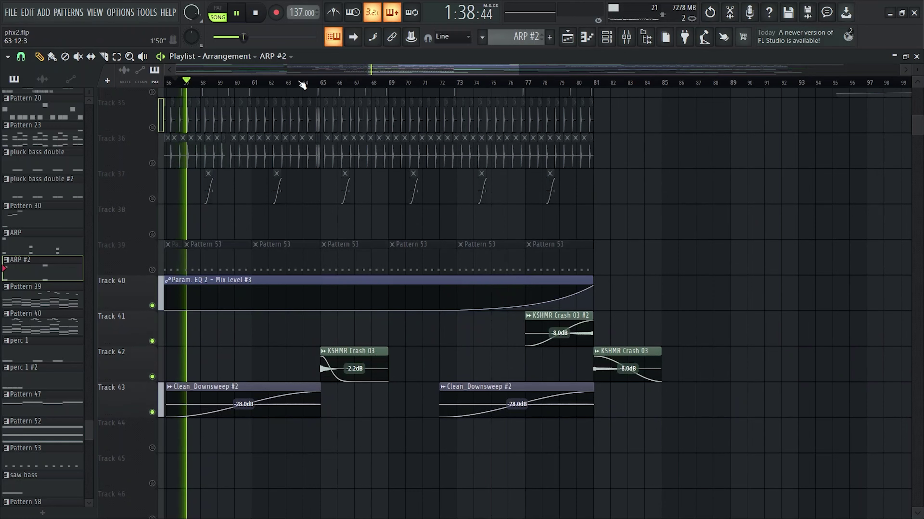
{"action": "left_click", "coordinate": [303, 83]}
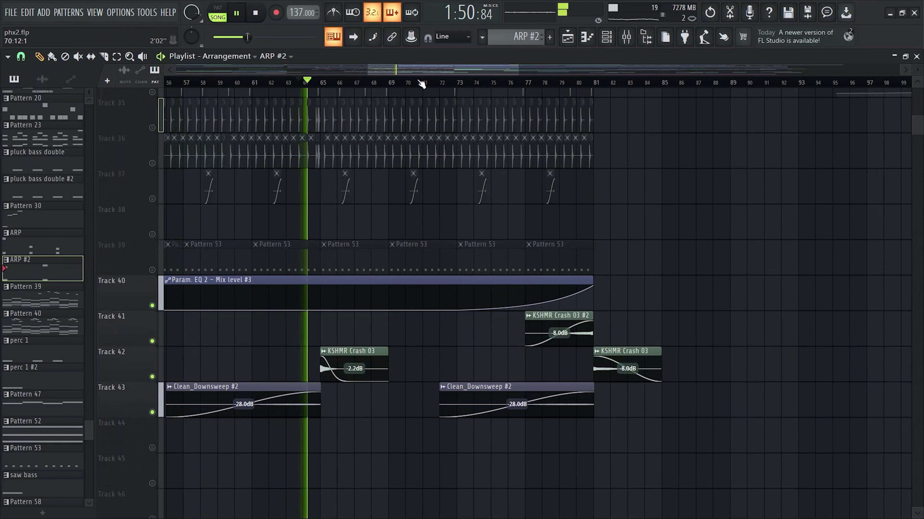
{"action": "key", "text": "space"}
{"action": "key", "text": "space"}
{"action": "key", "text": "F9"}
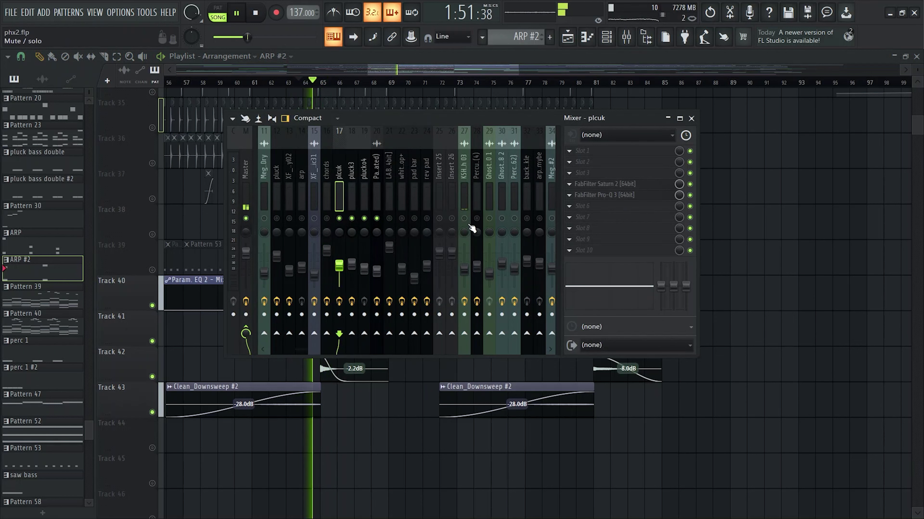
{"action": "key", "text": "F9"}
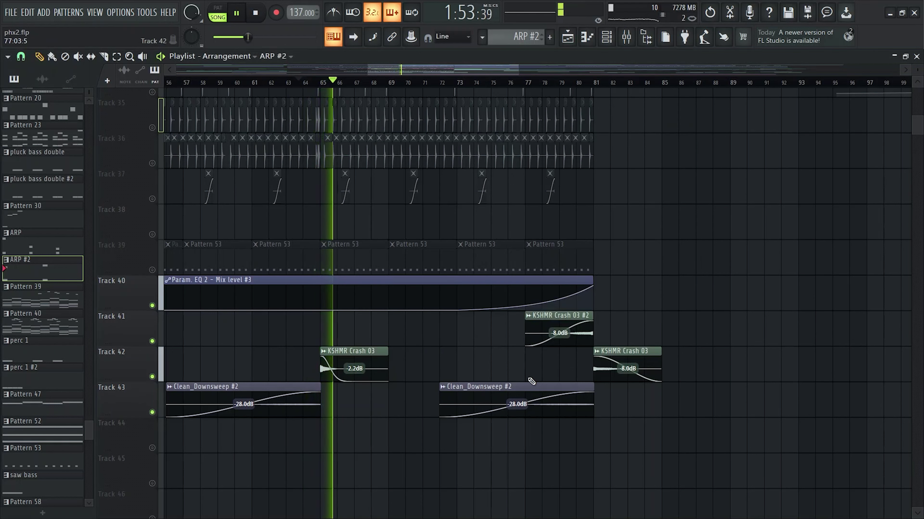
Examine the EQ automation, KSHMR Crash 03 and Clean_Downsweep #2 clips on Tracks 40 to 43 from bar 71 through the rest of the arrangement.
{"action": "scroll", "coordinate": [639, 372], "scroll_direction": "down", "scroll_amount": 2}
{"action": "scroll", "coordinate": [639, 373], "scroll_direction": "up", "scroll_amount": 3}
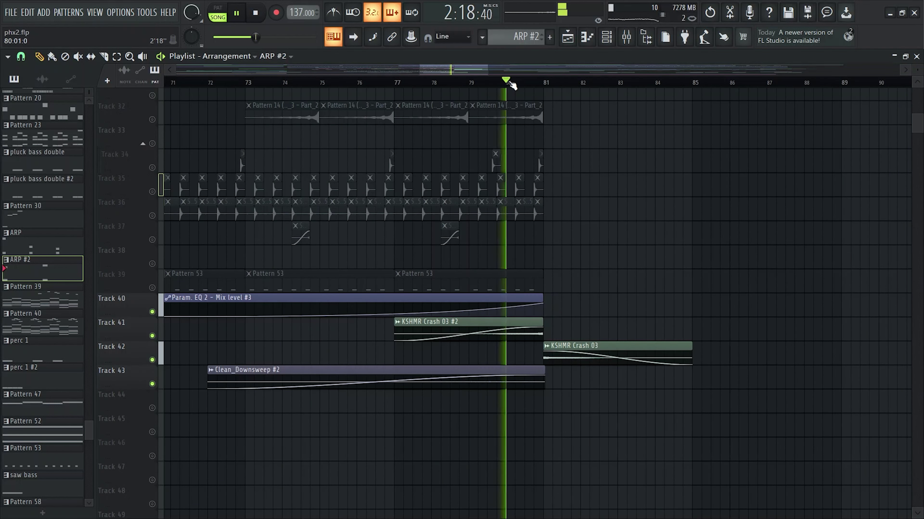
{"action": "scroll", "coordinate": [522, 365], "scroll_direction": "up", "scroll_amount": 3}
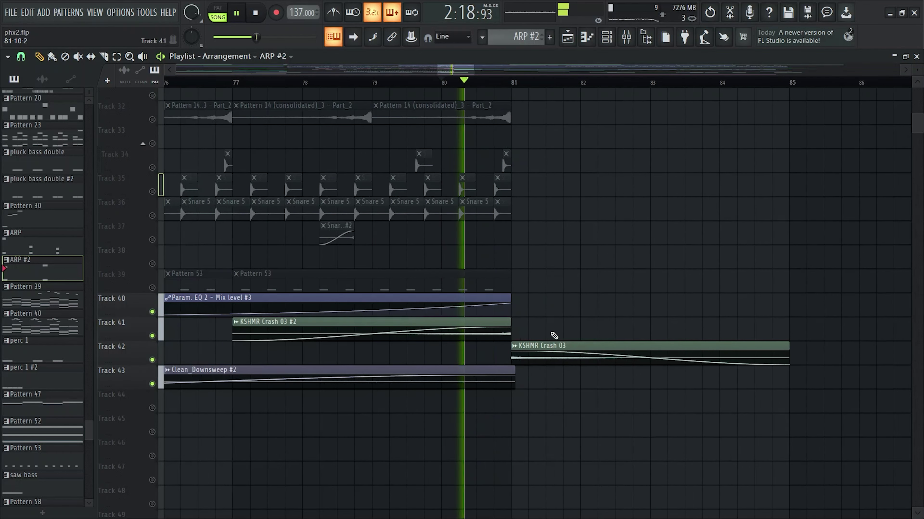
{"action": "scroll", "coordinate": [614, 383], "scroll_direction": "down", "scroll_amount": 5}
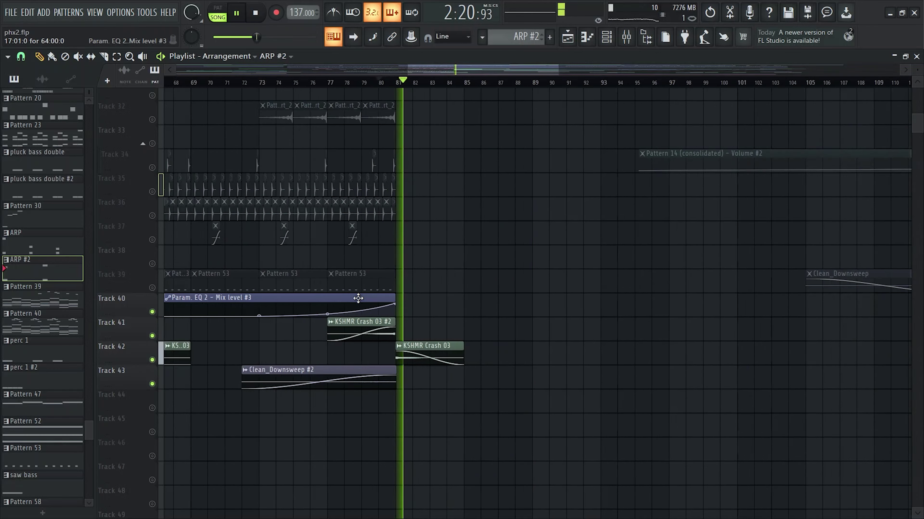
{"action": "scroll", "coordinate": [662, 364], "scroll_direction": "down", "scroll_amount": 3}
{"action": "scroll", "coordinate": [663, 327], "scroll_direction": "up", "scroll_amount": 5}
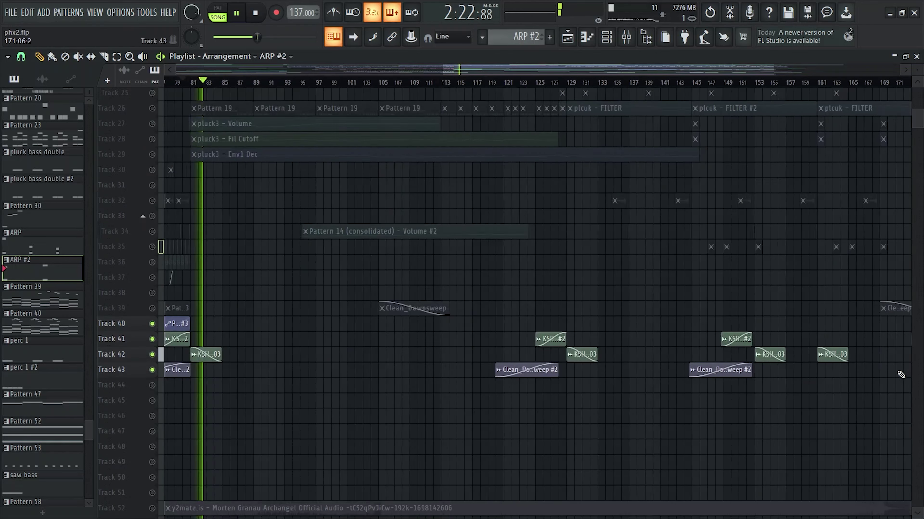
{"action": "scroll", "coordinate": [663, 290], "scroll_direction": "down", "scroll_amount": 3}
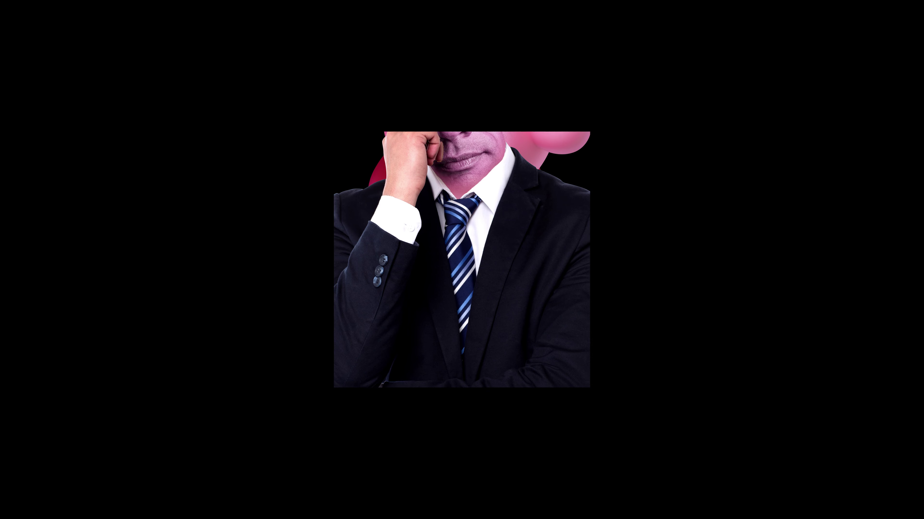